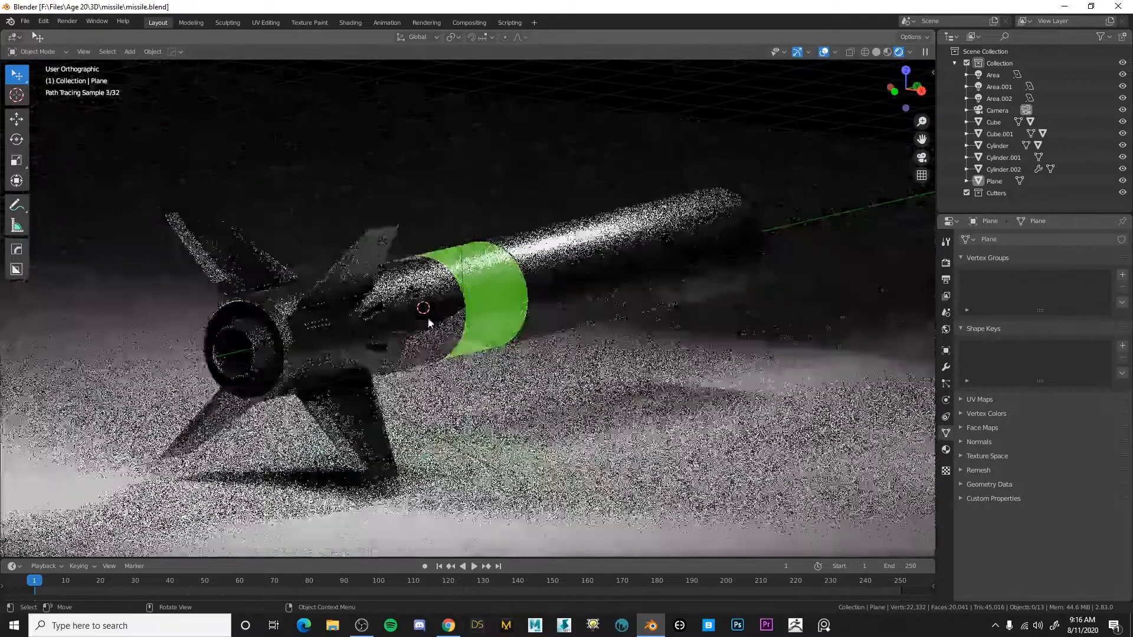
Examine the rendered missile model from several angles, including its fins, nozzle, green band and the cut details on the rear body.
scroll(442, 339, up, 1)
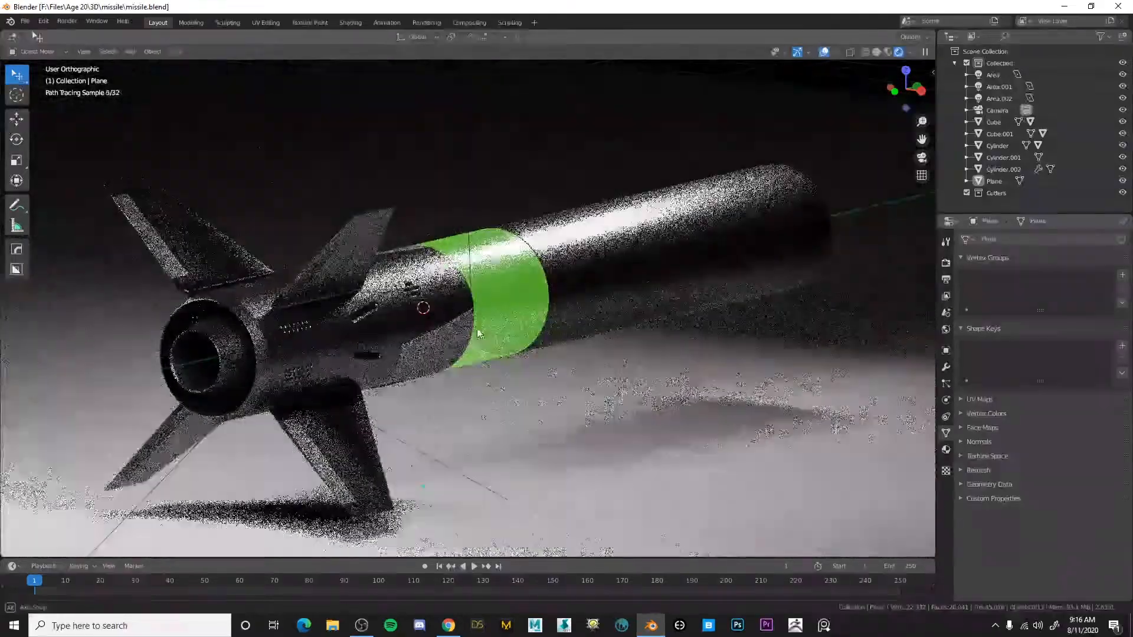
middle_drag(480, 335, 468, 328)
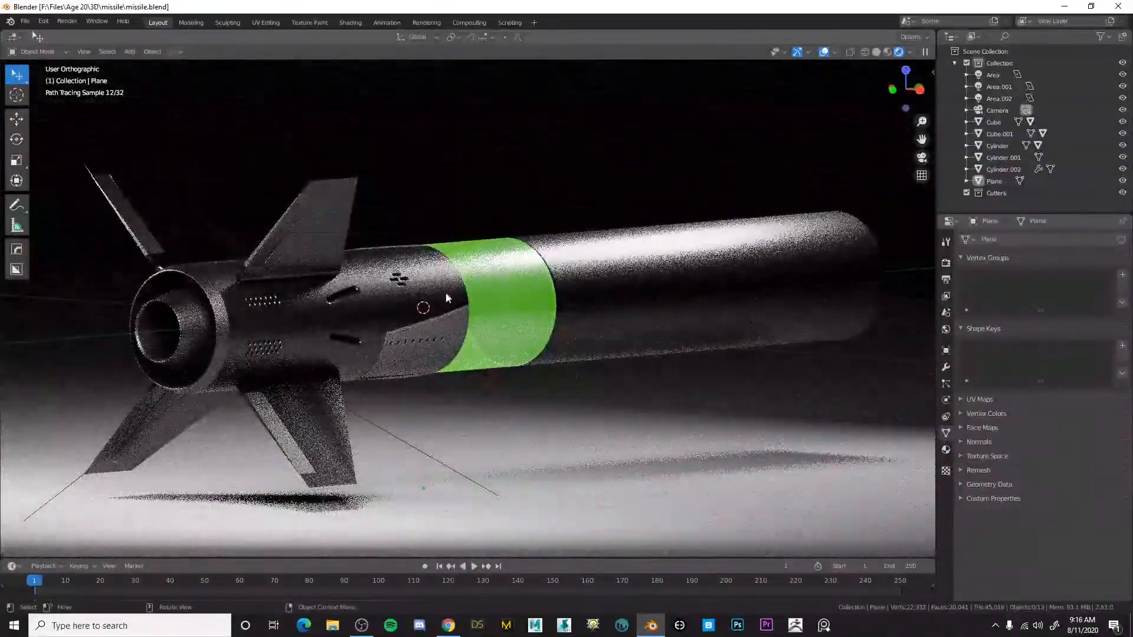
middle_drag(423, 297, 425, 291)
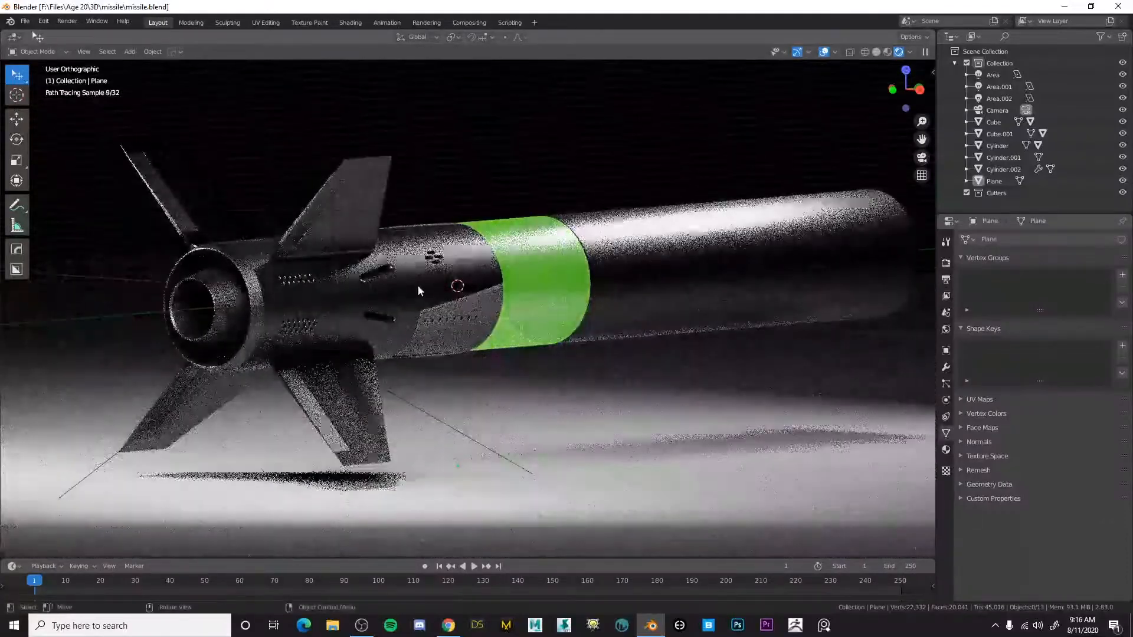
scroll(418, 285, up, 1)
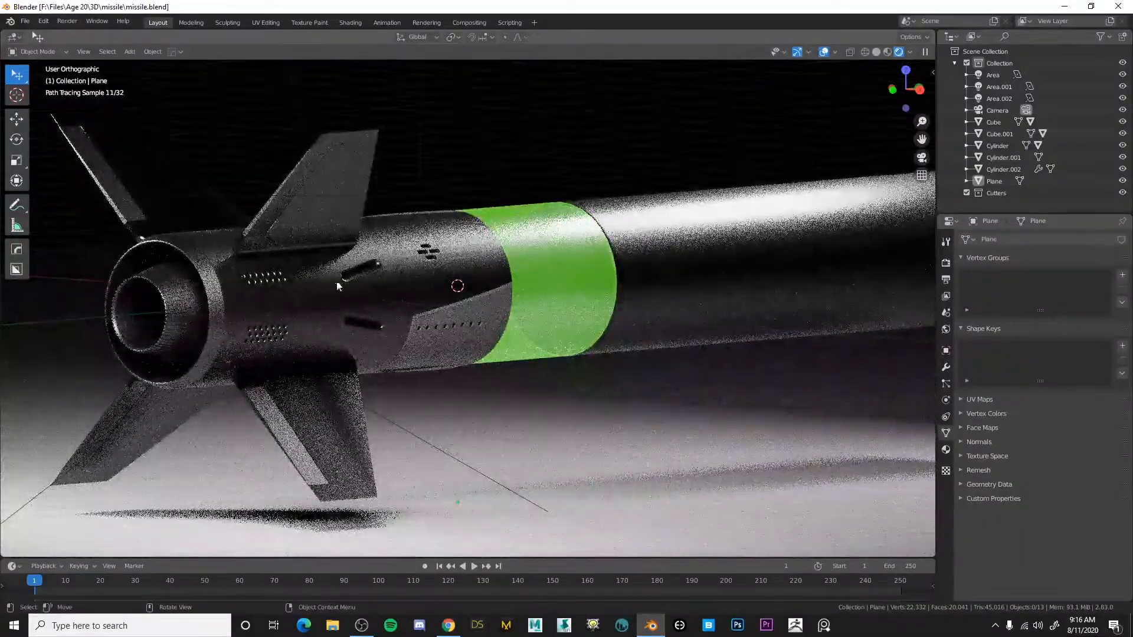
middle_drag(418, 275, 415, 241)
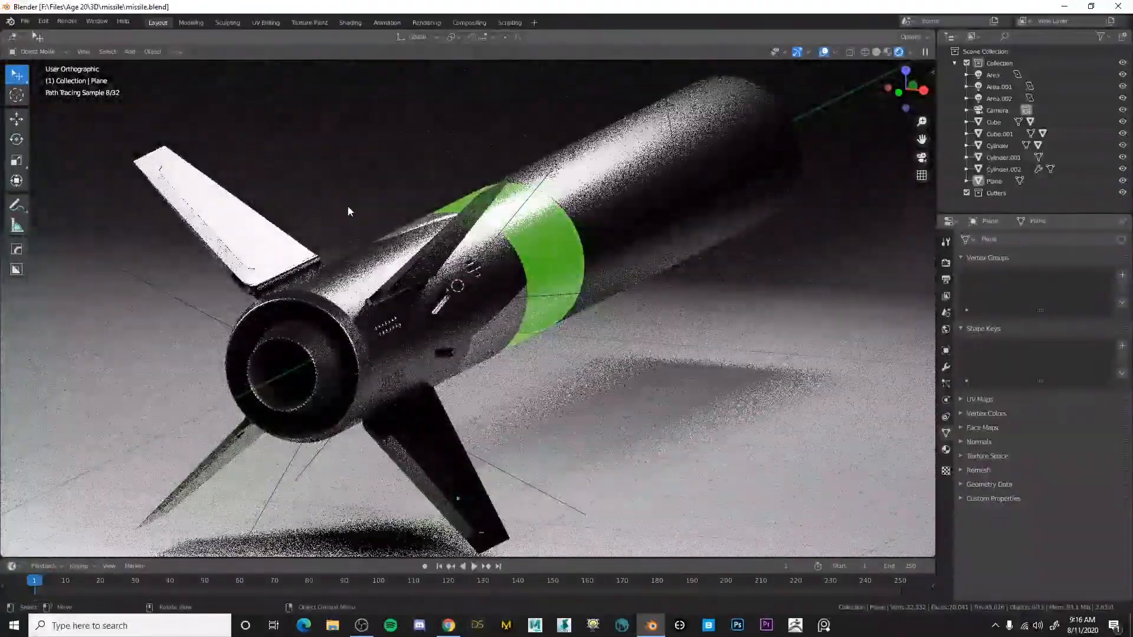
scroll(407, 251, down, 2)
middle_drag(456, 311, 460, 288)
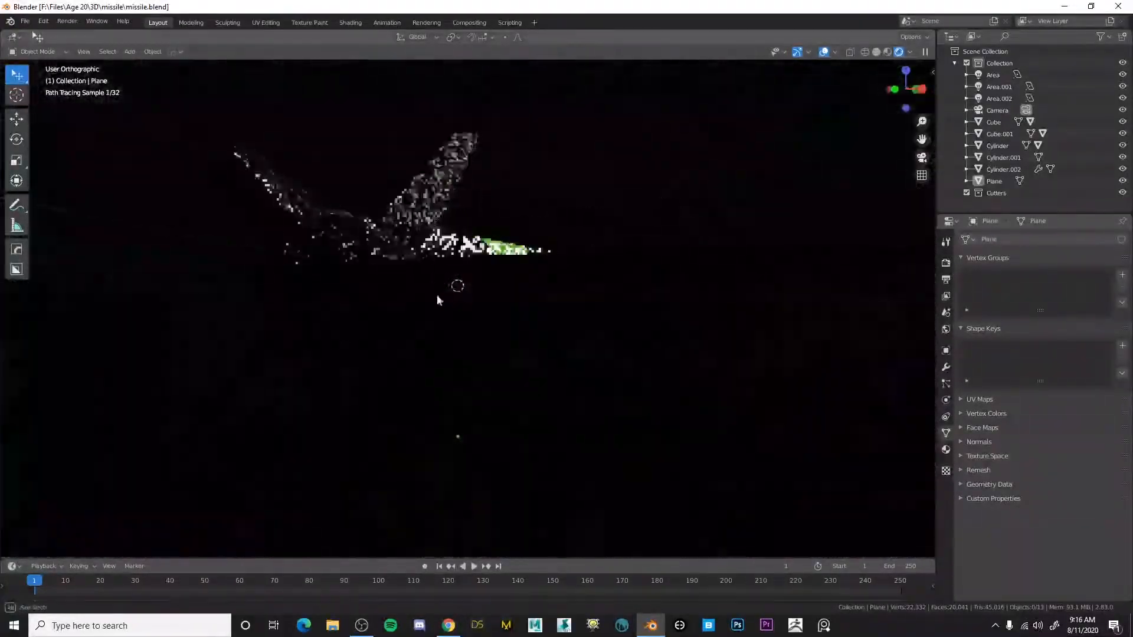
scroll(443, 291, up, 4)
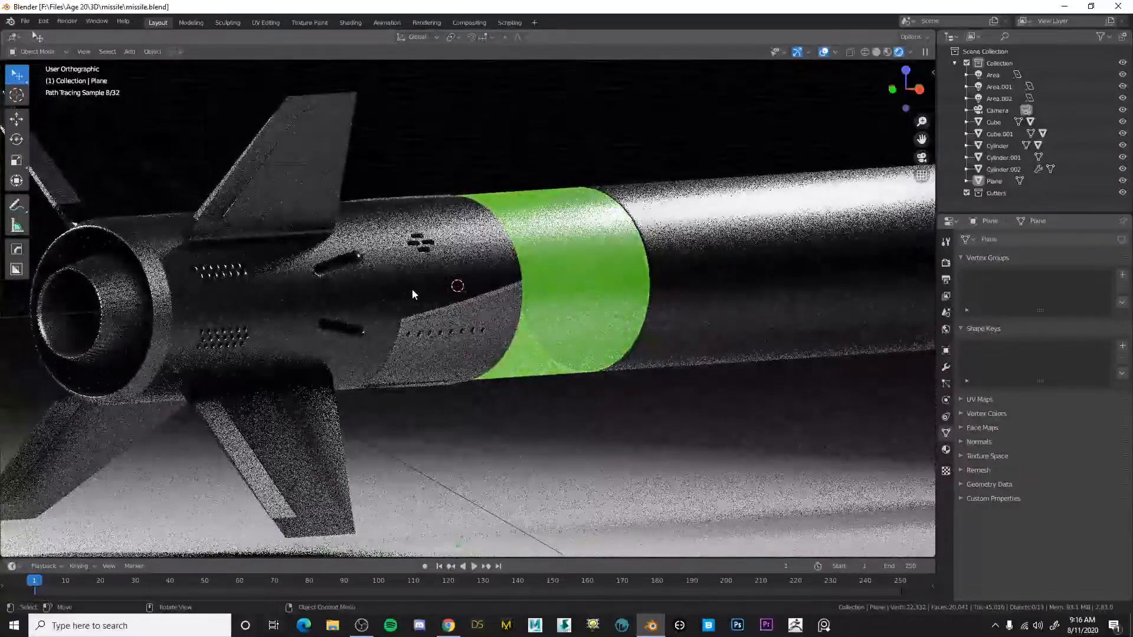
scroll(413, 288, down, 2)
middle_drag(412, 288, 380, 264)
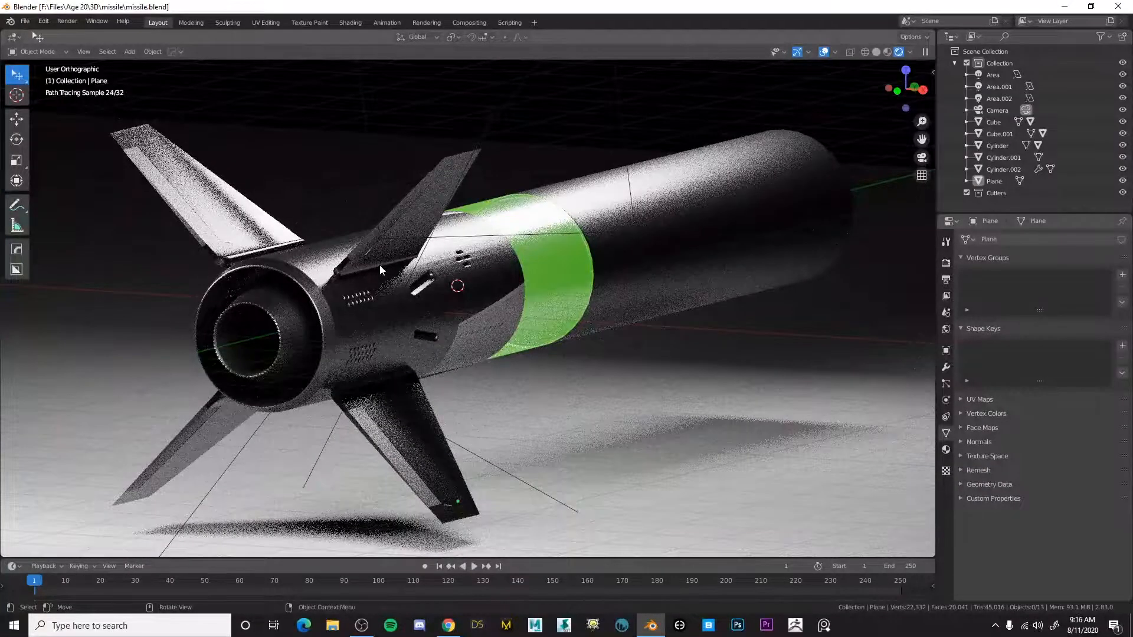
middle_drag(467, 309, 474, 306)
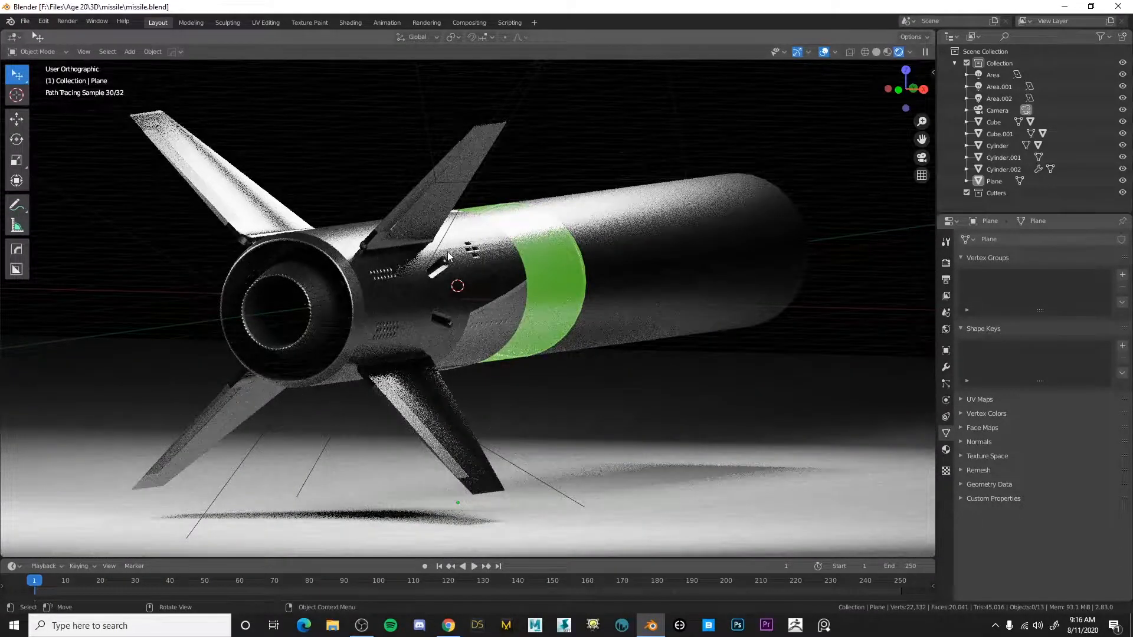
scroll(450, 257, down, 2)
mouse_move(500, 284)
middle_down()
mouse_move(502, 295)
mouse_move(515, 267)
mouse_move(519, 278)
middle_up()
scroll(502, 295, up, 4)
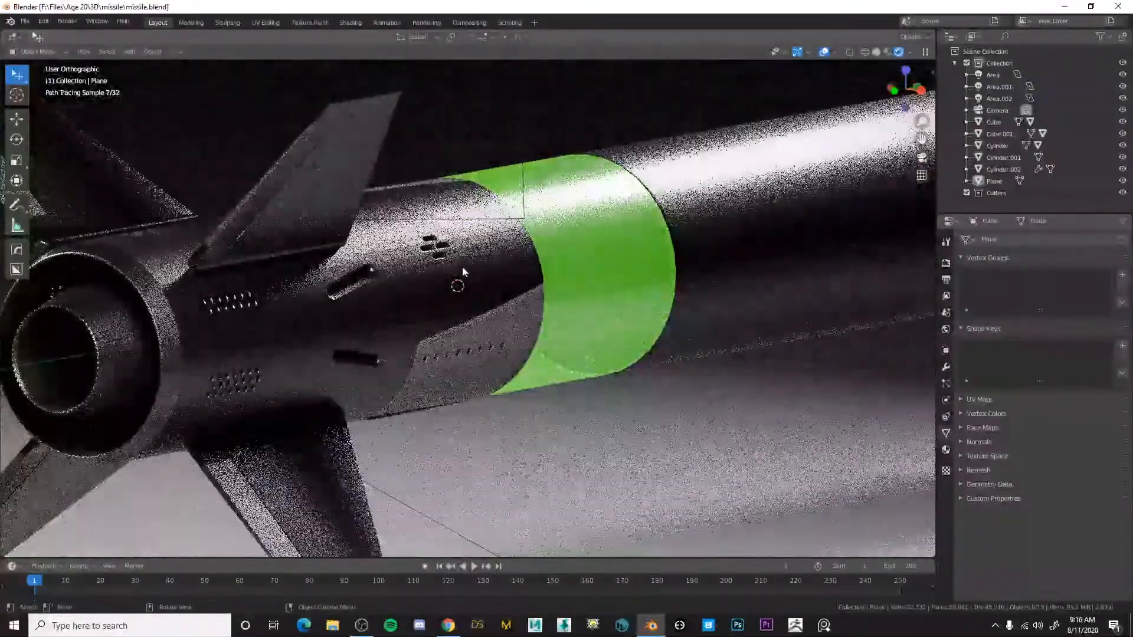
scroll(462, 267, down, 3)
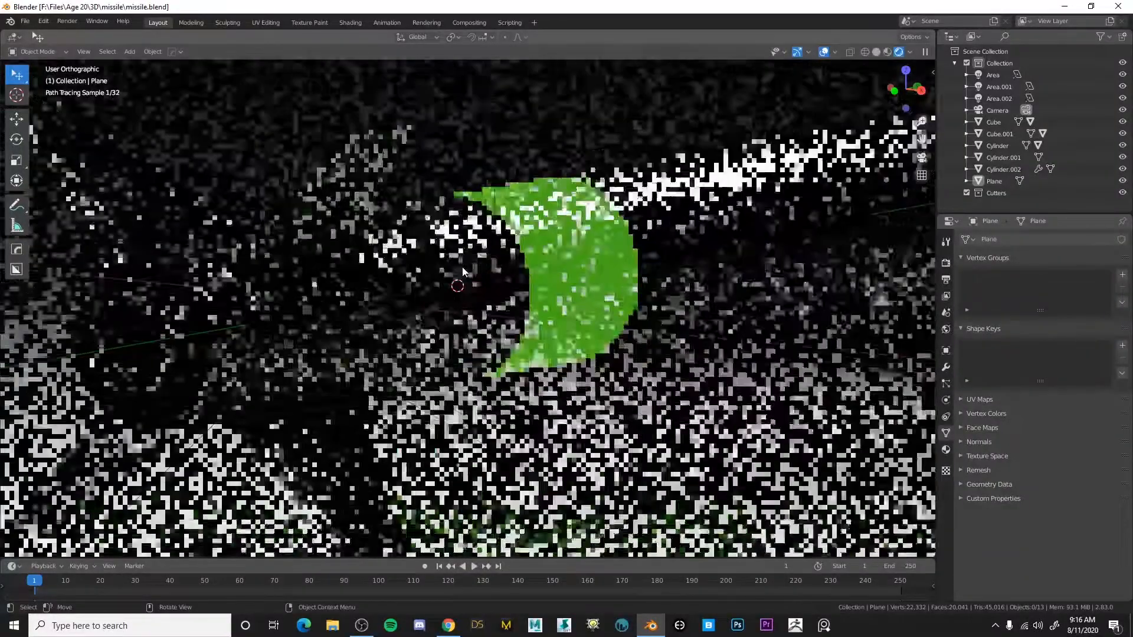
mouse_move(462, 266)
middle_down()
mouse_move(597, 192)
mouse_move(603, 211)
middle_up()
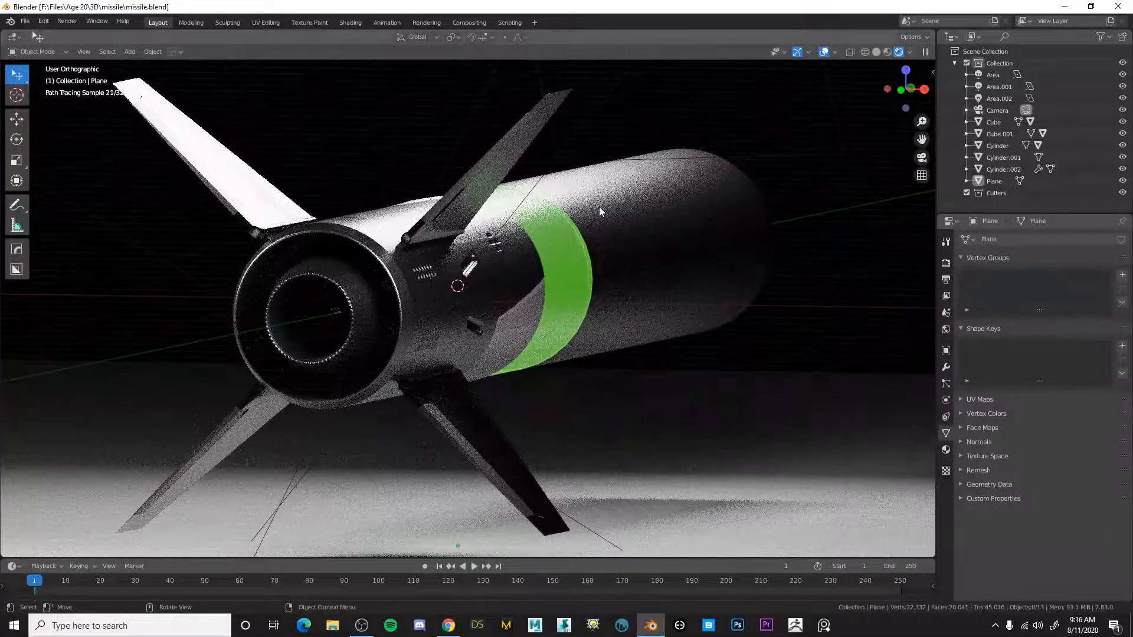
mouse_move(389, 252)
middle_down()
mouse_move(477, 235)
mouse_move(534, 298)
mouse_move(489, 297)
mouse_move(476, 280)
middle_up()
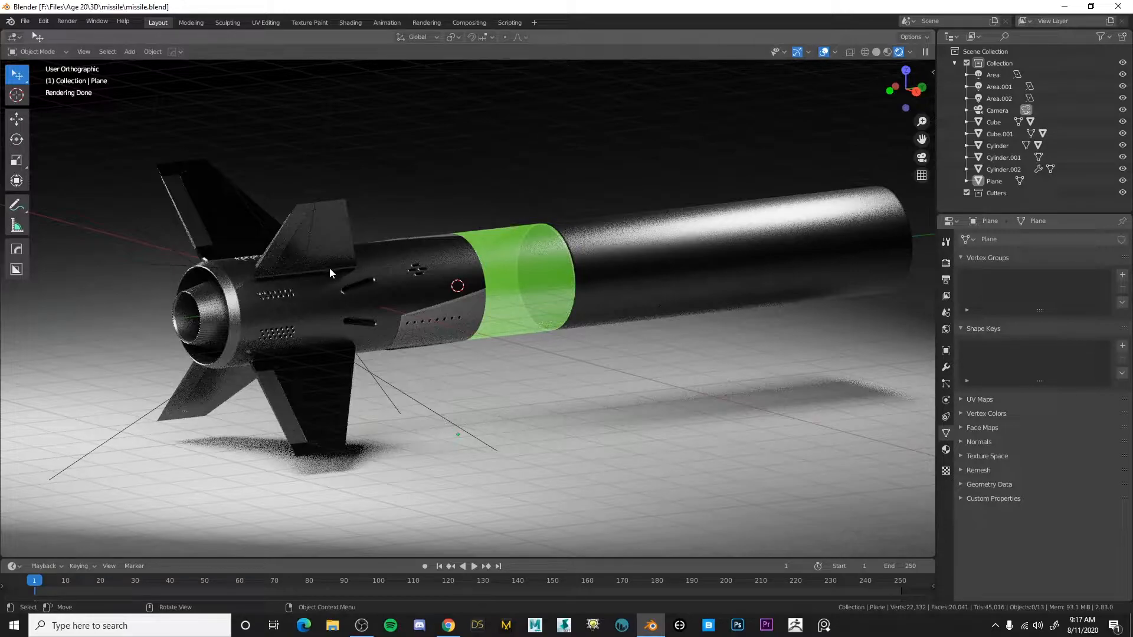
middle_drag(313, 295, 464, 301)
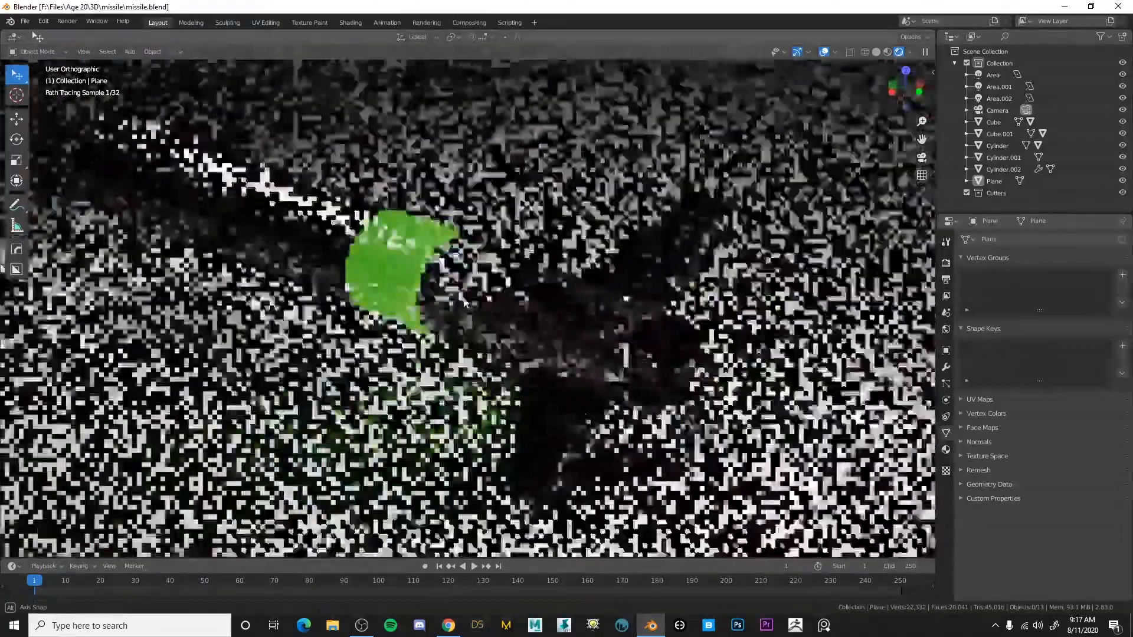
scroll(602, 337, up, 5)
scroll(678, 235, down, 5)
middle_drag(677, 236, 559, 307)
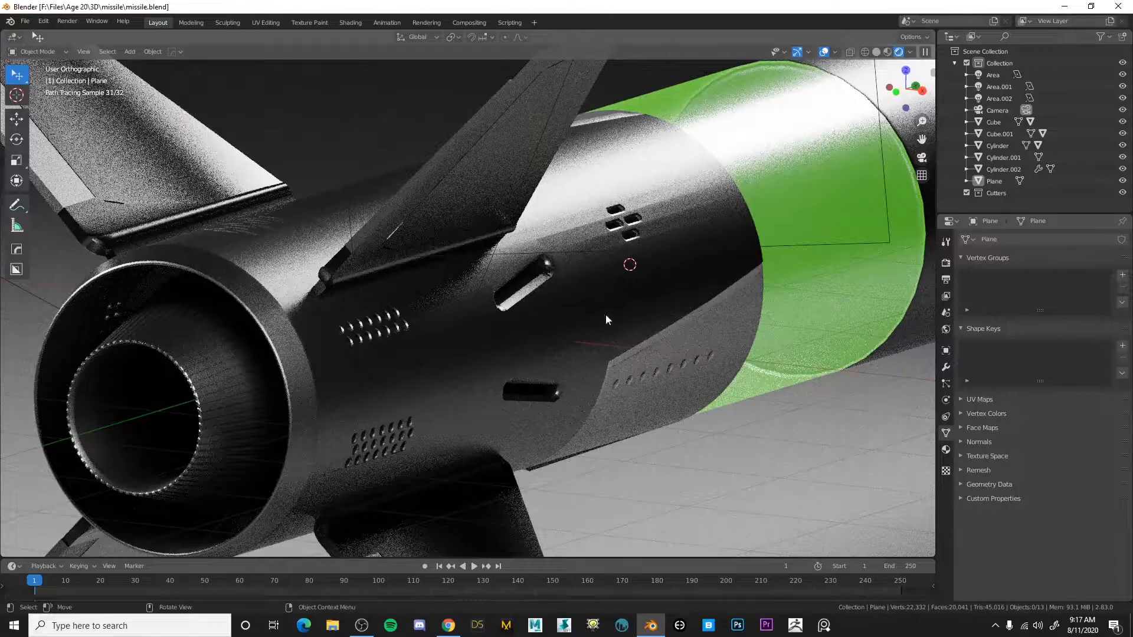
scroll(614, 318, down, 6)
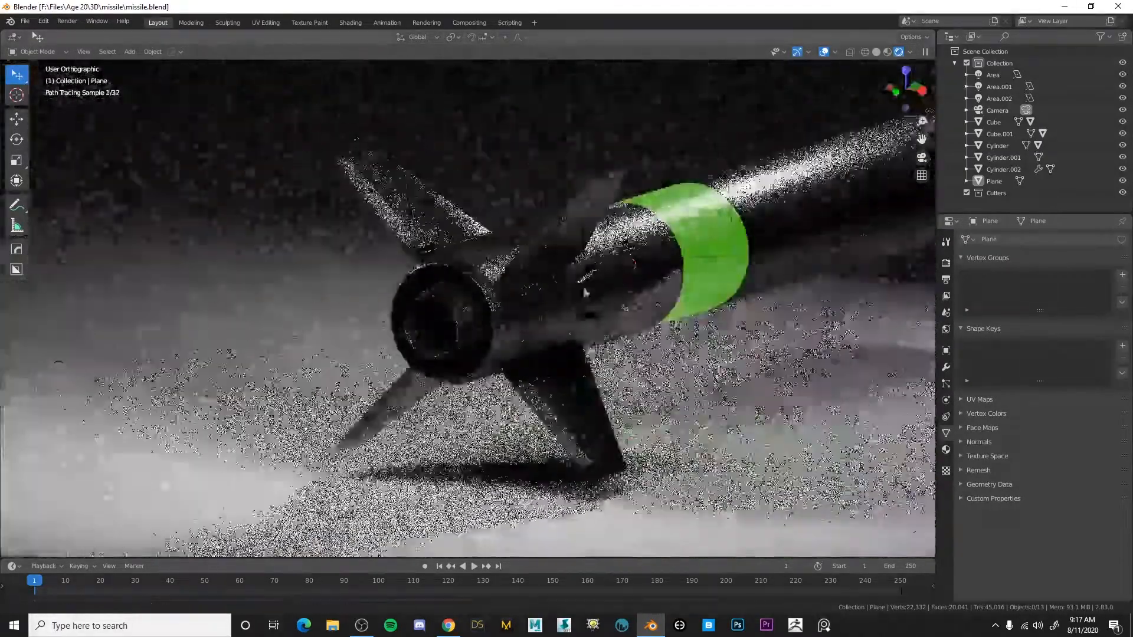
shift+middle_drag(598, 288, 533, 295)
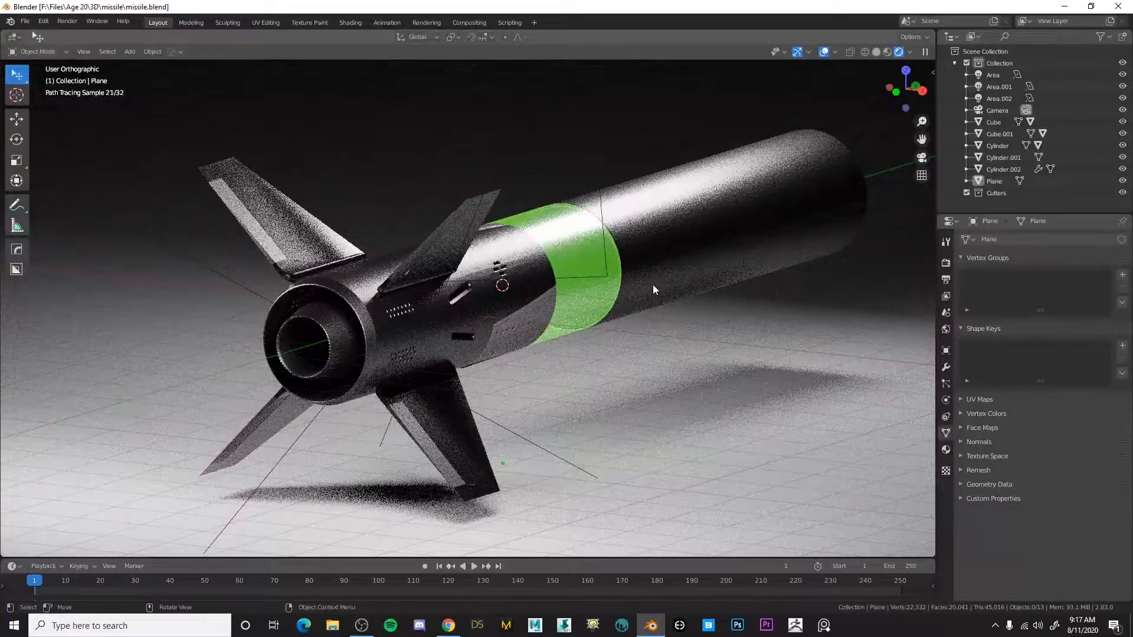
middle_drag(653, 290, 552, 252)
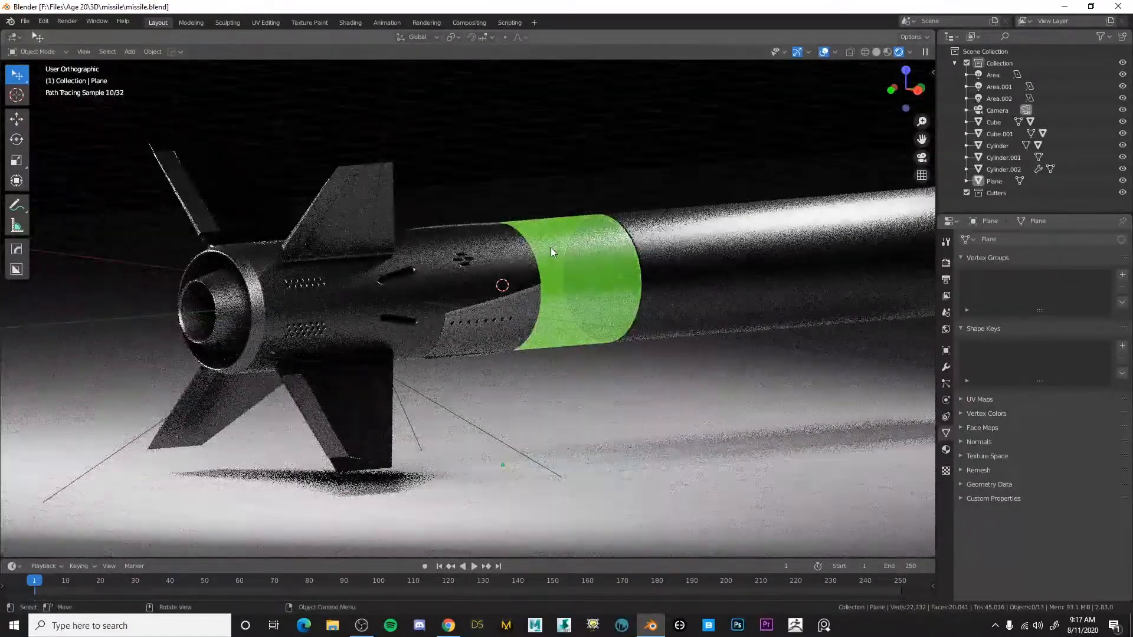
scroll(405, 245, down, 2)
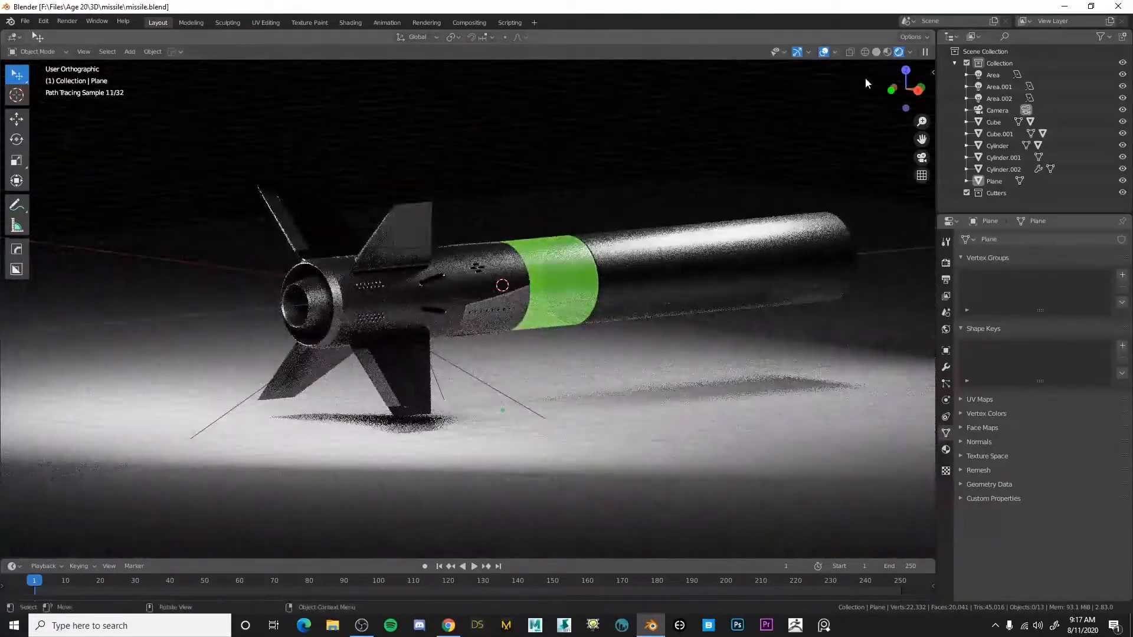
Switch the viewport to solid shading and start a new scene with the default cube.
click(877, 52)
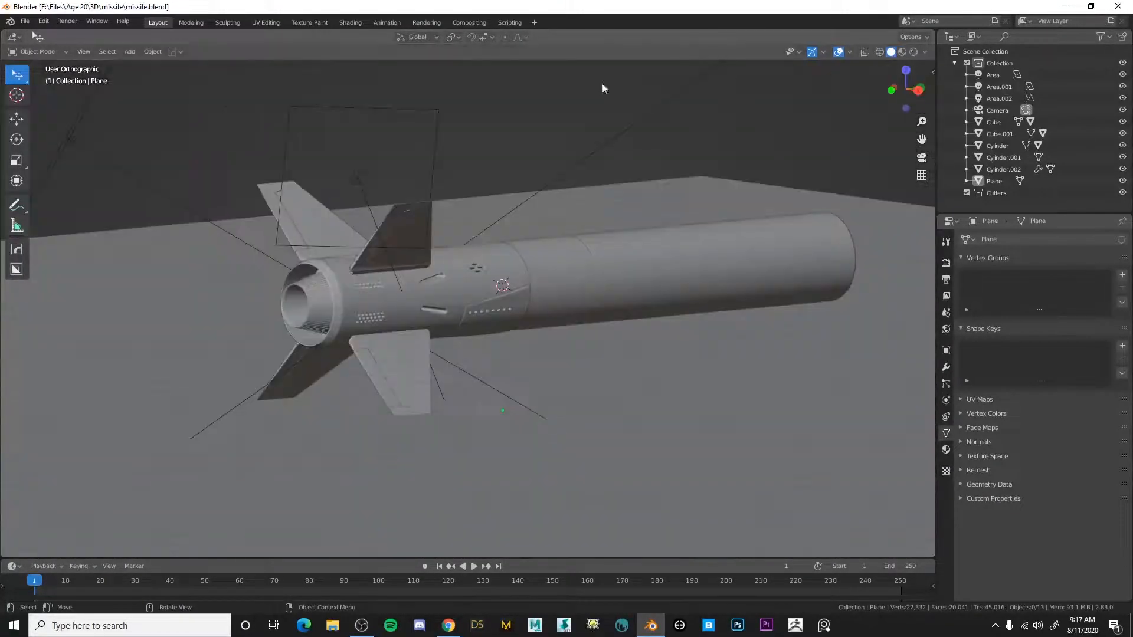
click(26, 21)
mouse_move(41, 34)
click(160, 35)
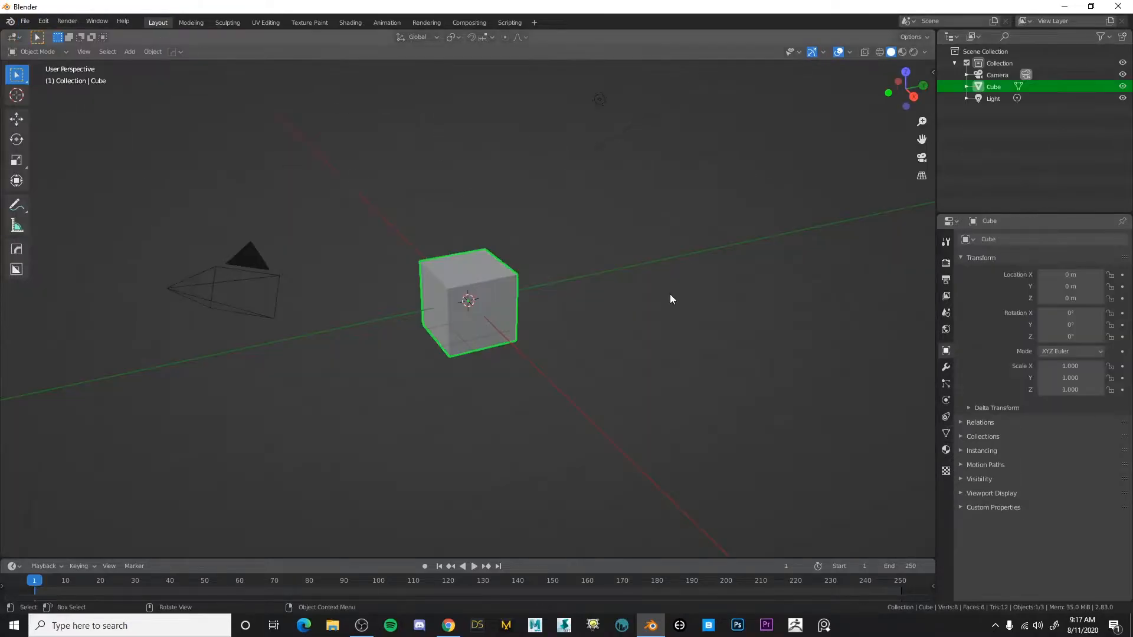
Activate the BoxCutter tool for the selected default cube and check its mode and shape options.
scroll(514, 302, up, 4)
middle_drag(569, 305, 594, 329)
middle_drag(541, 273, 512, 250)
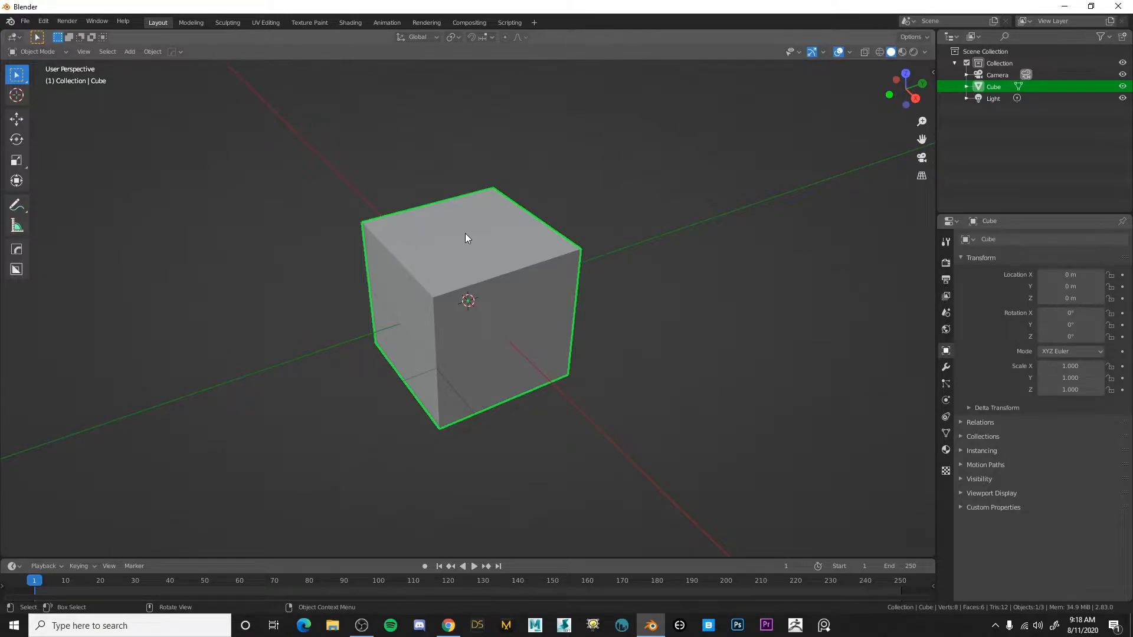
middle_drag(470, 235, 469, 247)
scroll(512, 199, up, 1)
middle_drag(526, 214, 499, 194)
scroll(515, 209, up, 1)
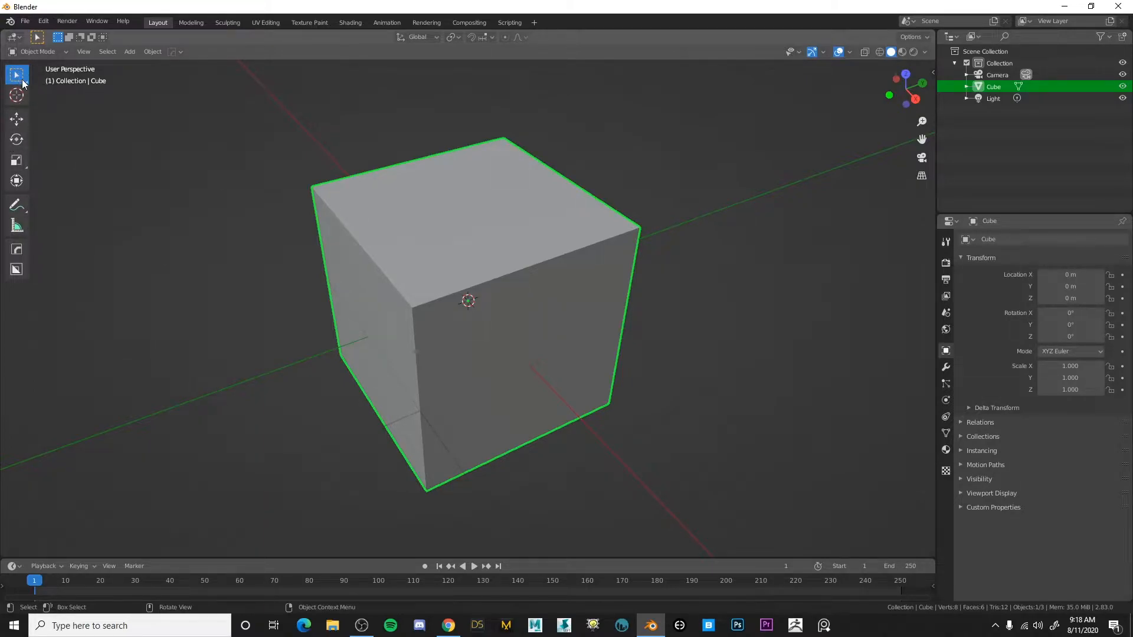
click(17, 270)
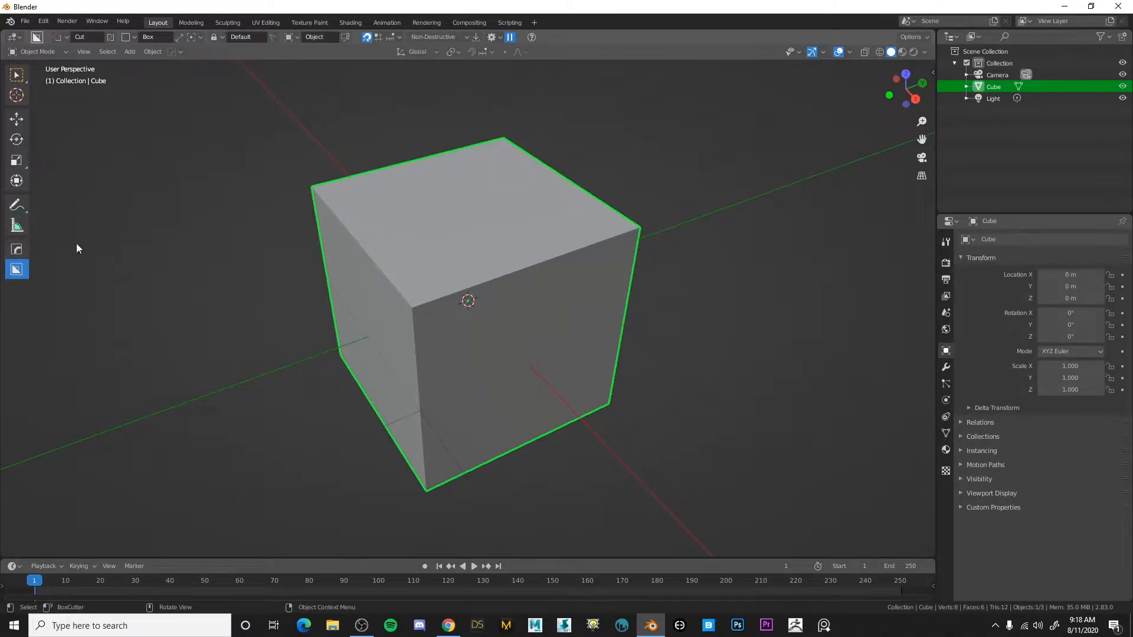
click(62, 37)
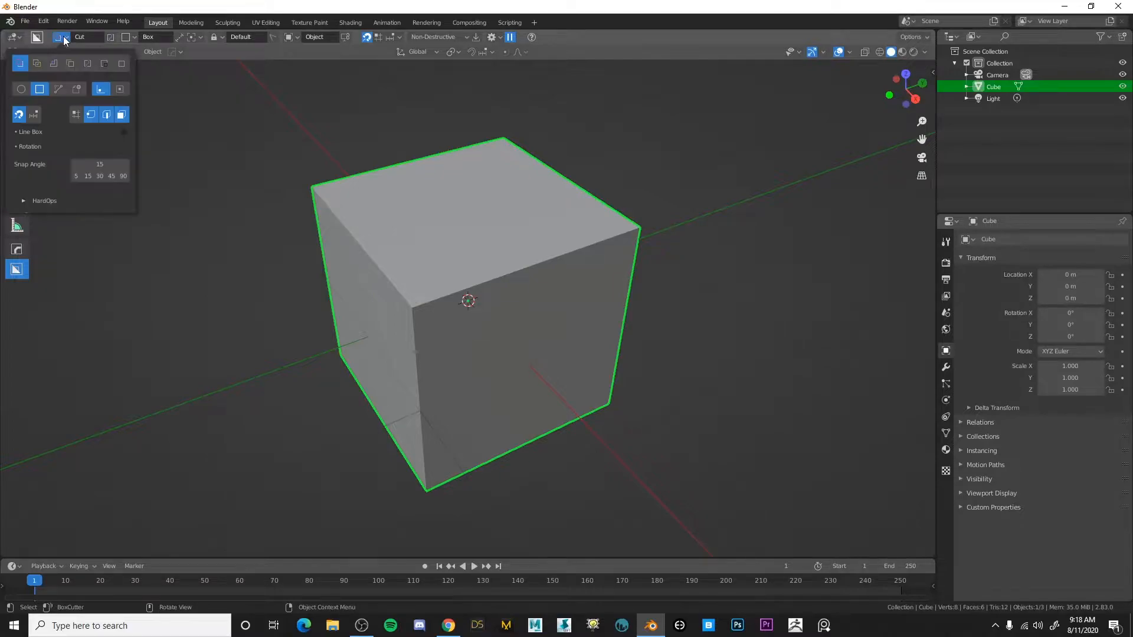
click(67, 35)
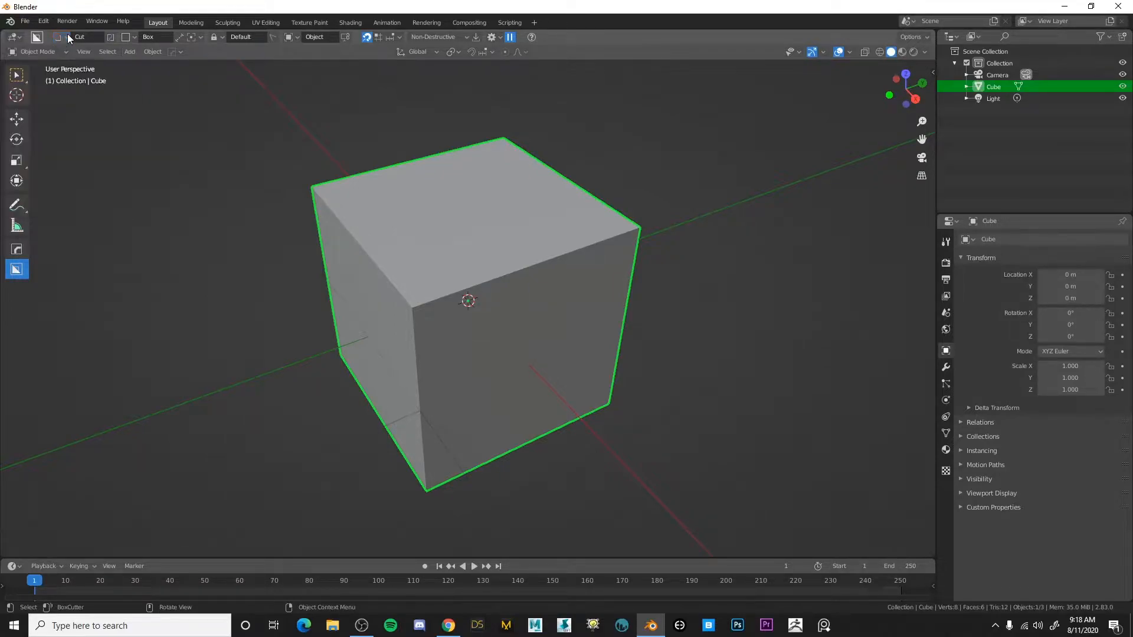
Deselect the cube and make a separate new box beside it with BoxCutter's box shape.
middle_drag(591, 299, 566, 343)
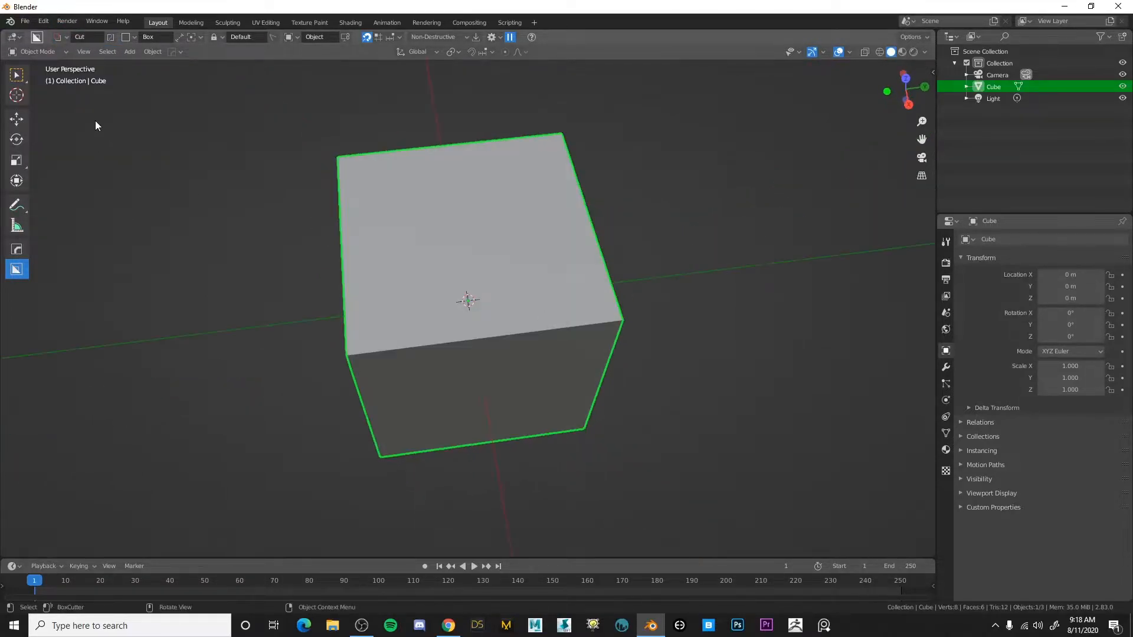
middle_drag(339, 251, 339, 234)
middle_drag(455, 368, 477, 303)
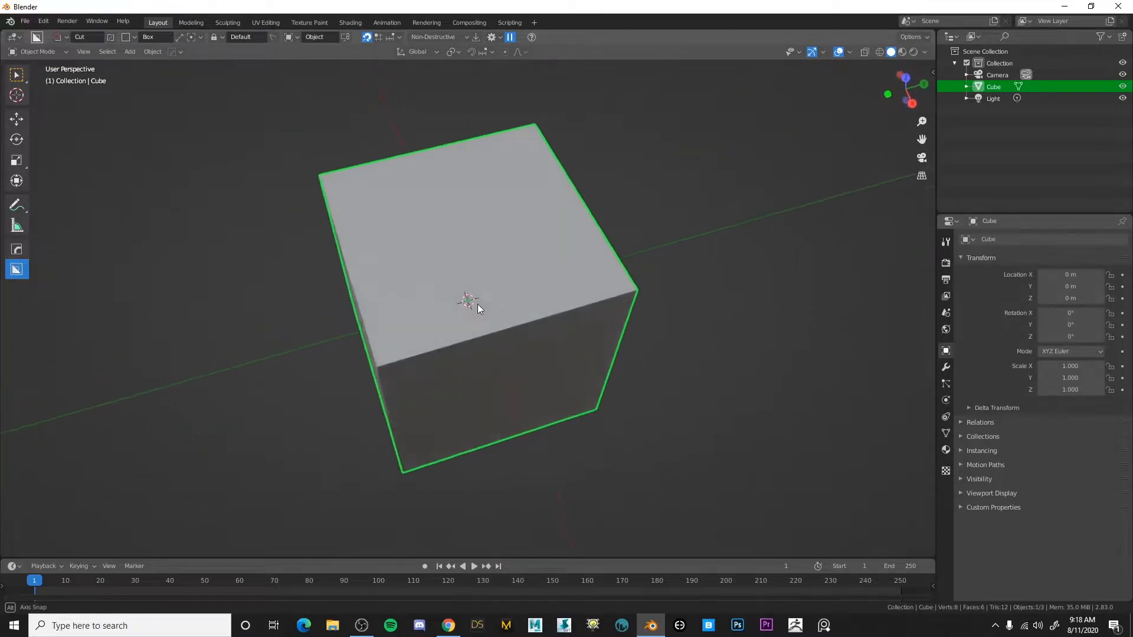
click(671, 259)
middle_drag(663, 282, 635, 258)
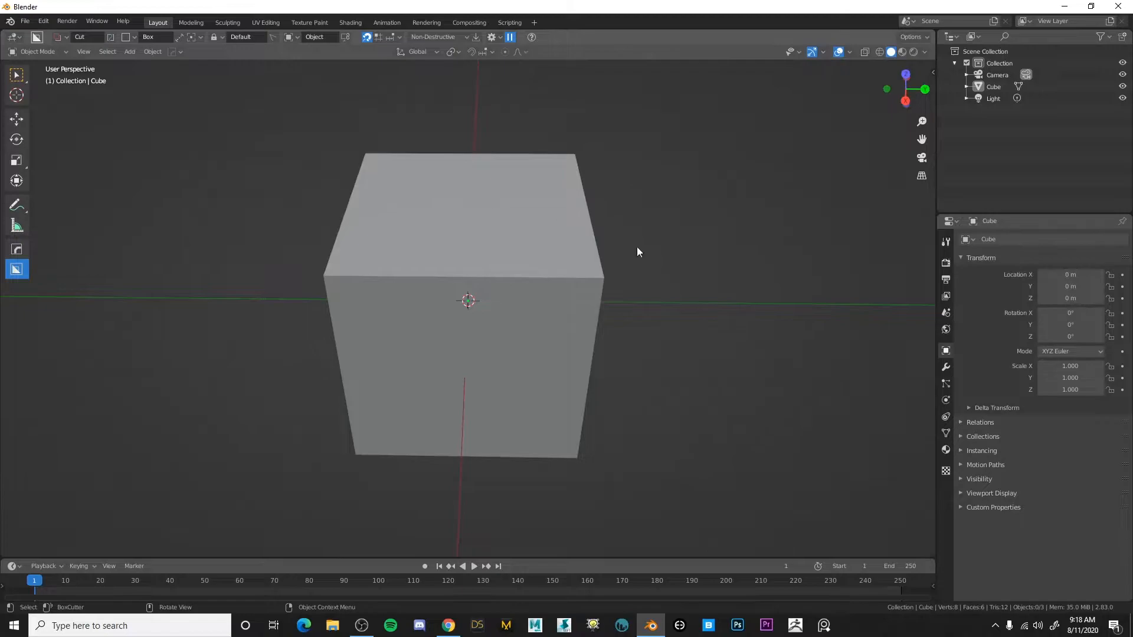
middle_drag(760, 272, 734, 328)
drag(672, 306, 787, 448)
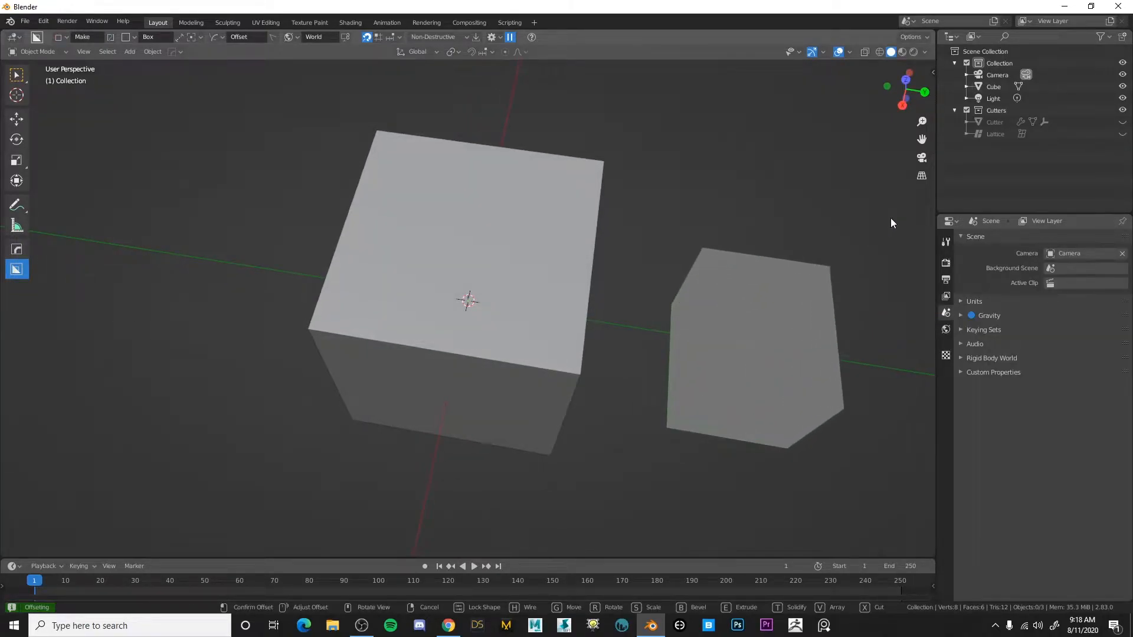
click(859, 165)
middle_drag(853, 329, 617, 330)
middle_drag(724, 326, 745, 289)
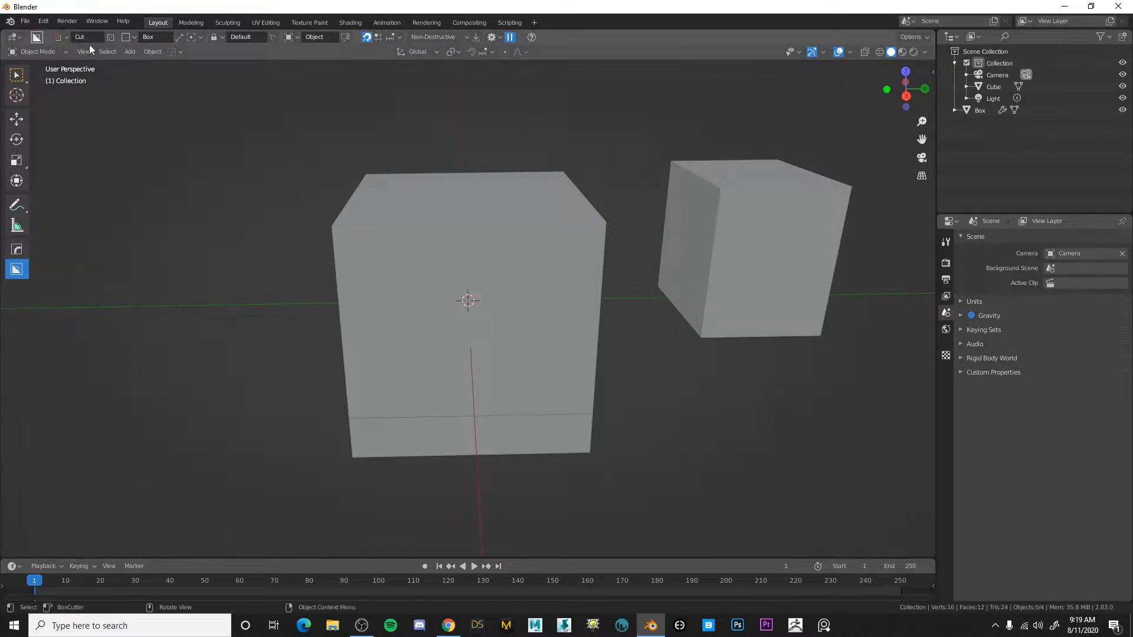
Delete the newly made box beside the cube.
click(771, 230)
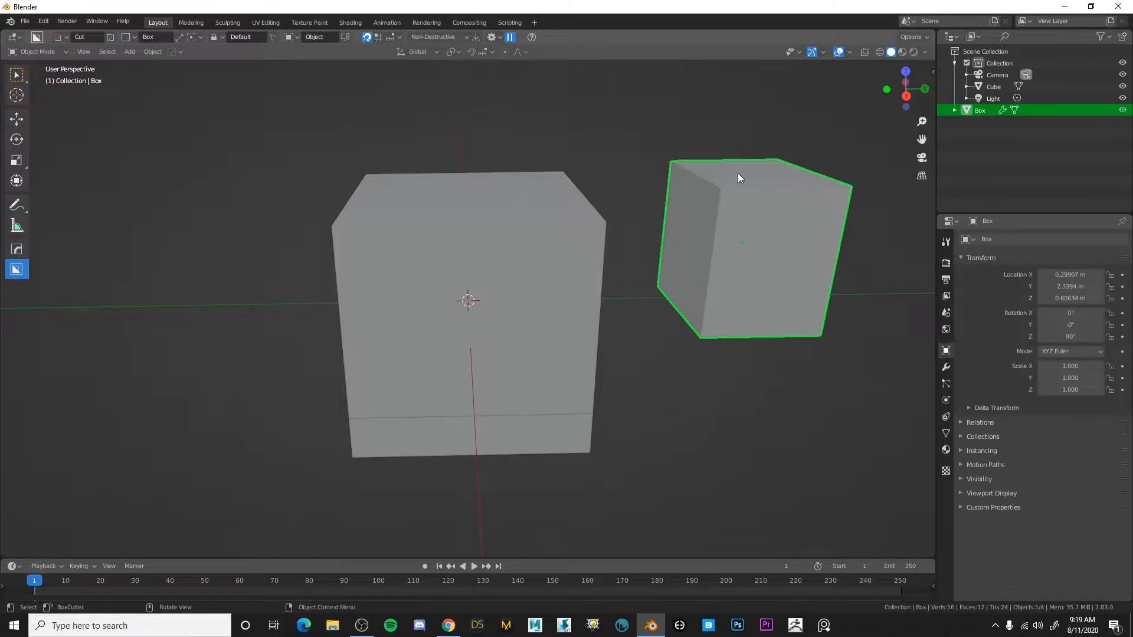
middle_drag(714, 215, 687, 208)
key(Delete)
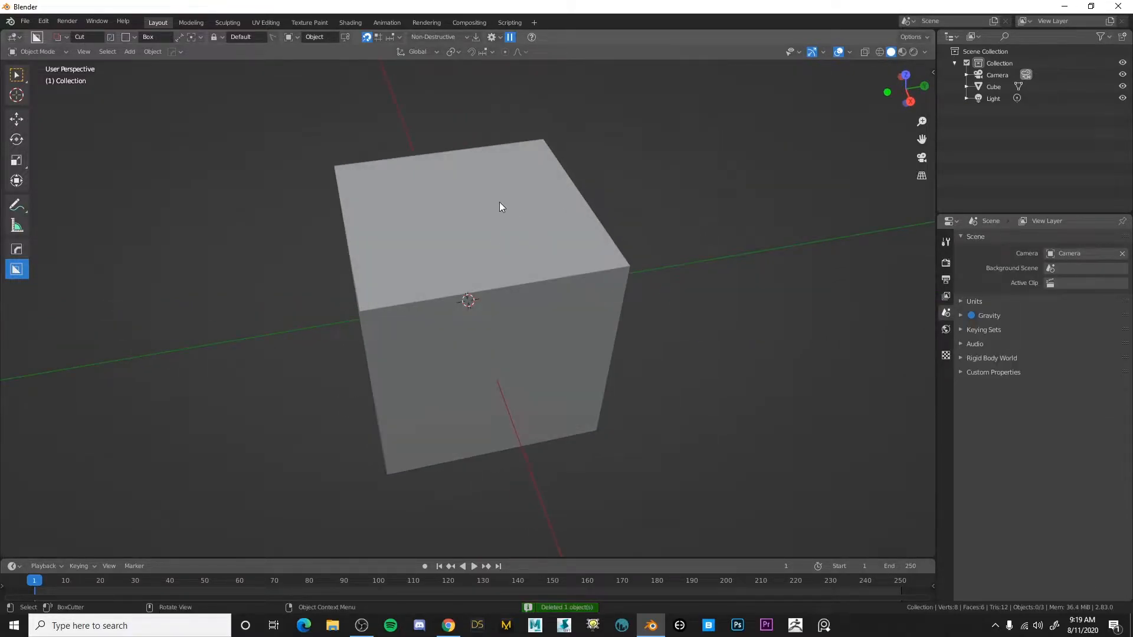
Select the cube and cut a deep box notch through its top face and front side with BoxCutter.
middle_drag(548, 224, 487, 214)
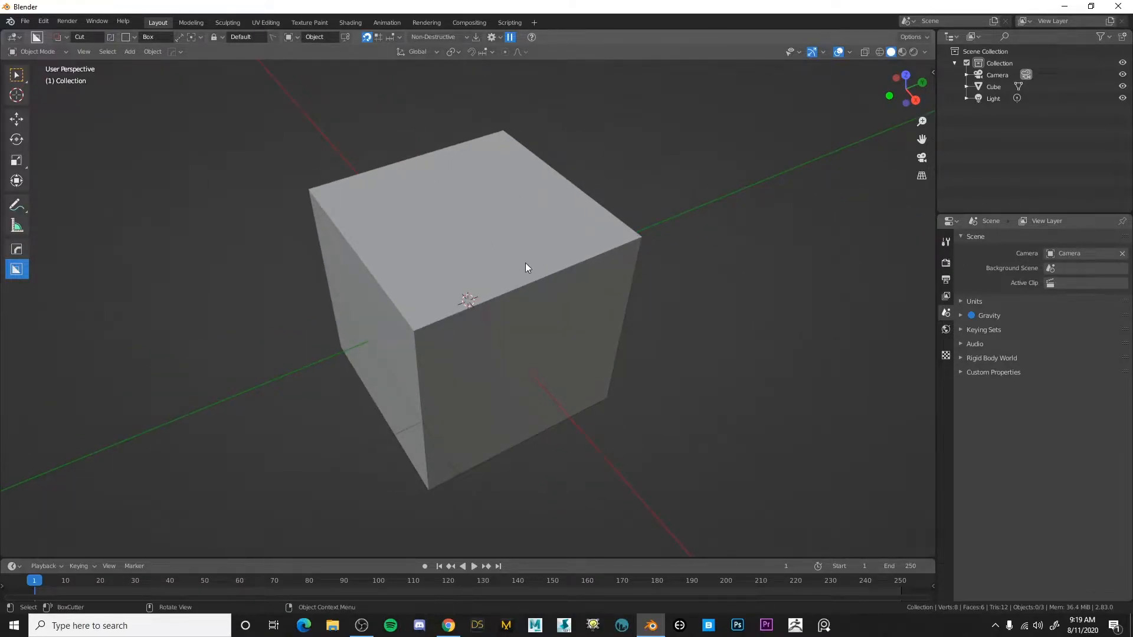
click(479, 231)
middle_drag(481, 258, 457, 301)
mouse_move(423, 272)
mouse_down()
mouse_move(543, 310)
mouse_move(600, 370)
mouse_move(582, 366)
mouse_move(569, 338)
mouse_move(438, 277)
mouse_move(525, 284)
mouse_move(622, 398)
mouse_move(593, 384)
mouse_move(610, 417)
mouse_move(599, 387)
mouse_up()
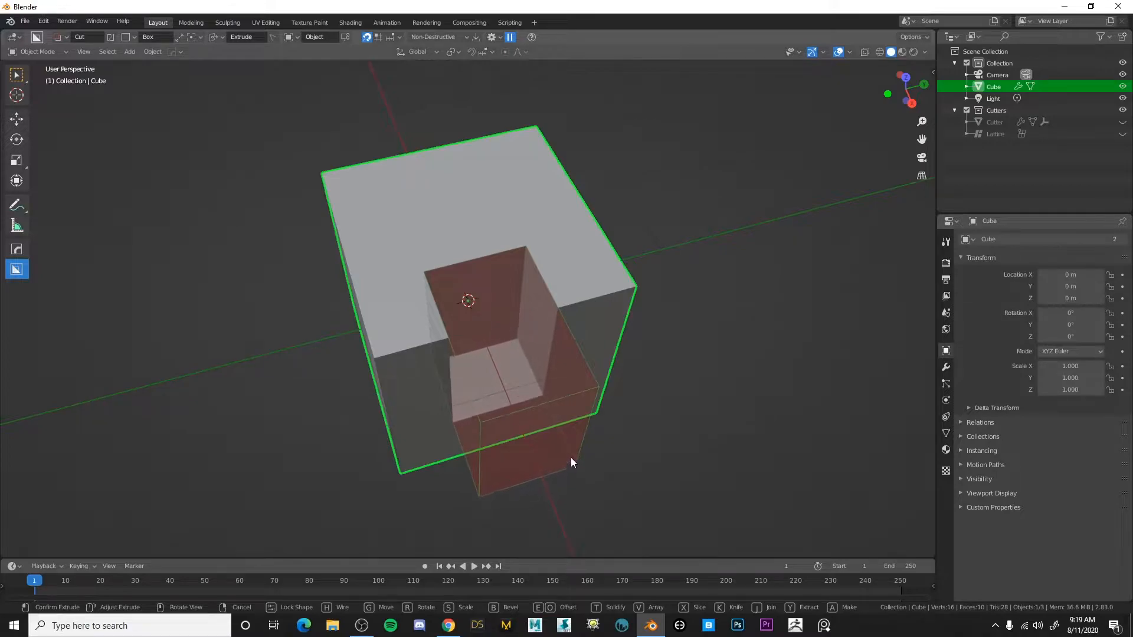
click(572, 444)
middle_drag(601, 376, 486, 278)
scroll(543, 341, up, 4)
scroll(550, 312, down, 3)
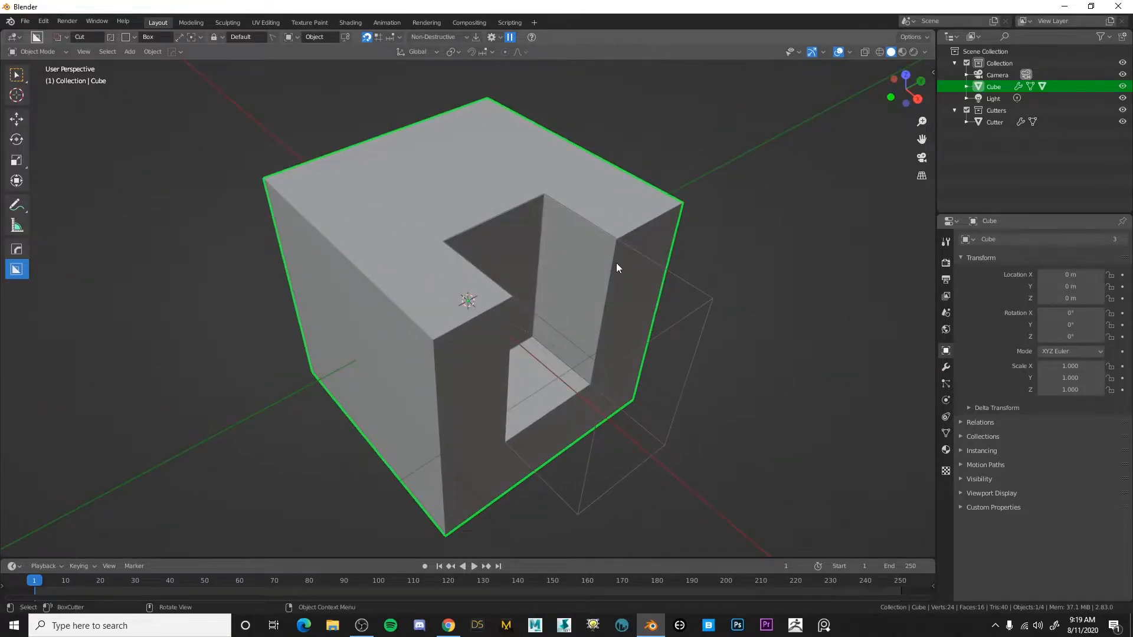
Select and deselect the notch's cutter object, and switch the Cutters collection's visibility off and on.
scroll(620, 256, up, 2)
middle_drag(759, 255, 710, 285)
click(712, 276)
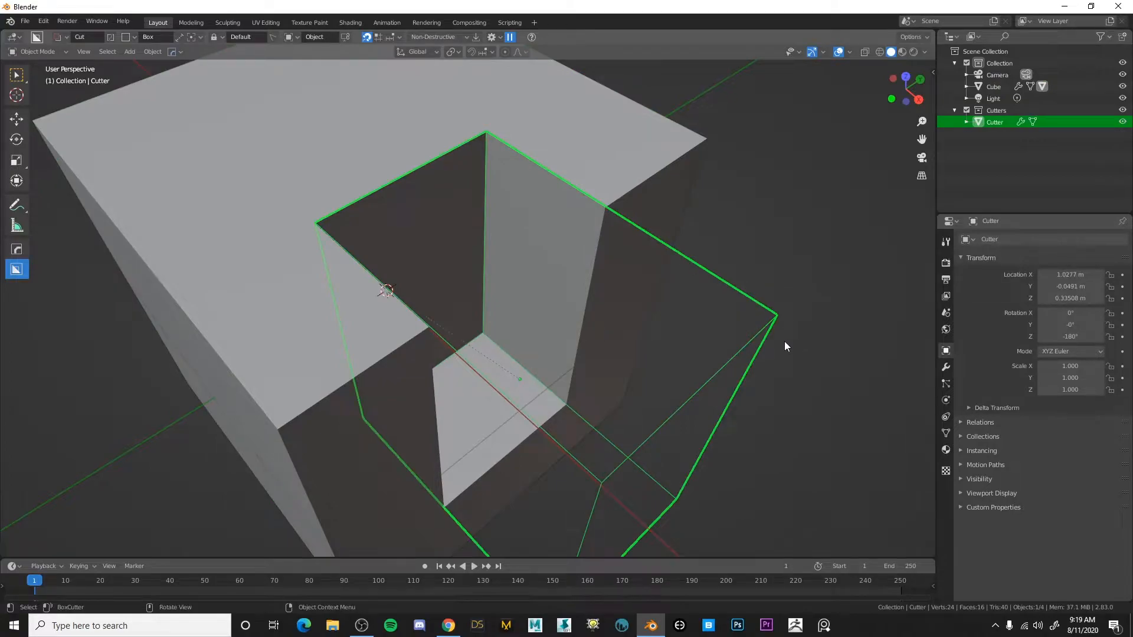
click(796, 257)
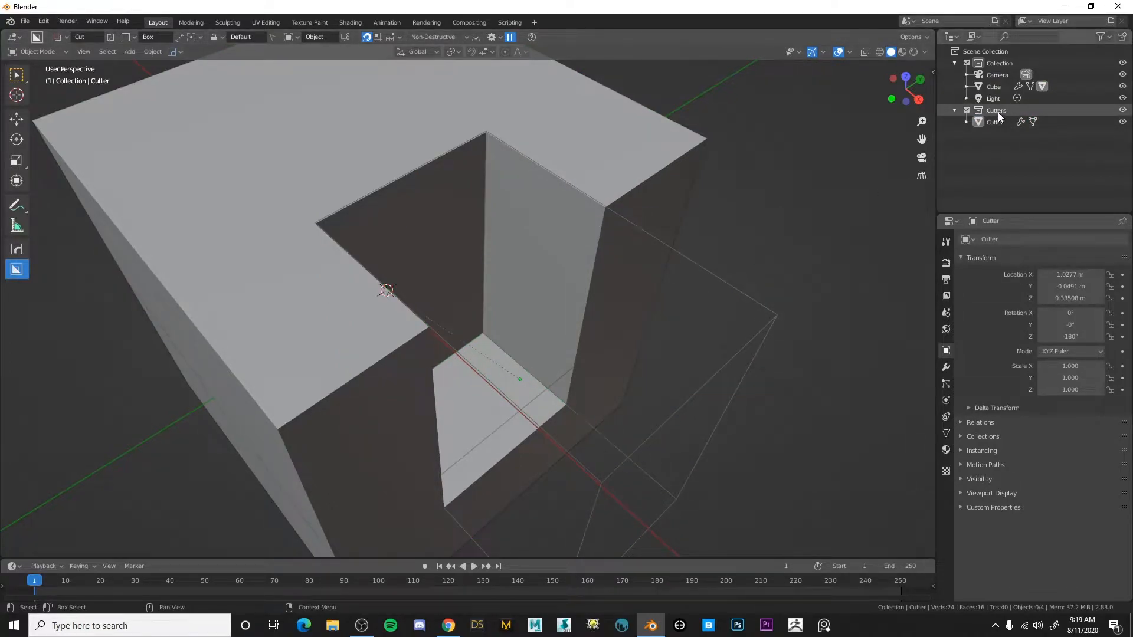
click(1124, 111)
middle_drag(558, 219, 1089, 140)
click(1124, 111)
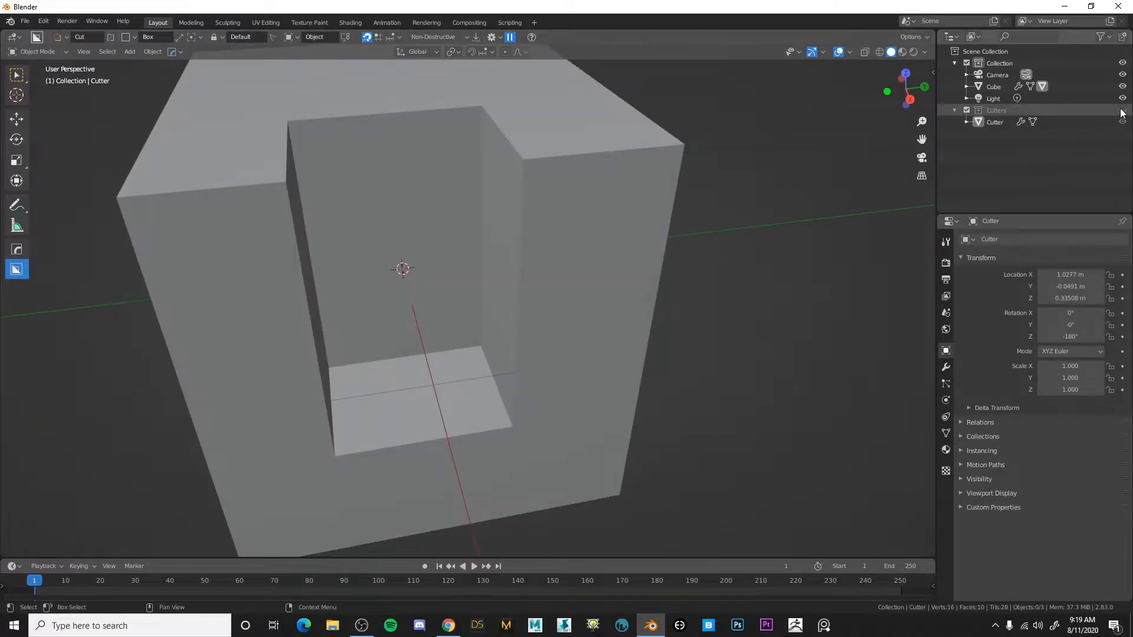
Examine the notch, the cube and the cutter's wireframe from several angles.
middle_drag(726, 95, 511, 218)
scroll(534, 221, down, 2)
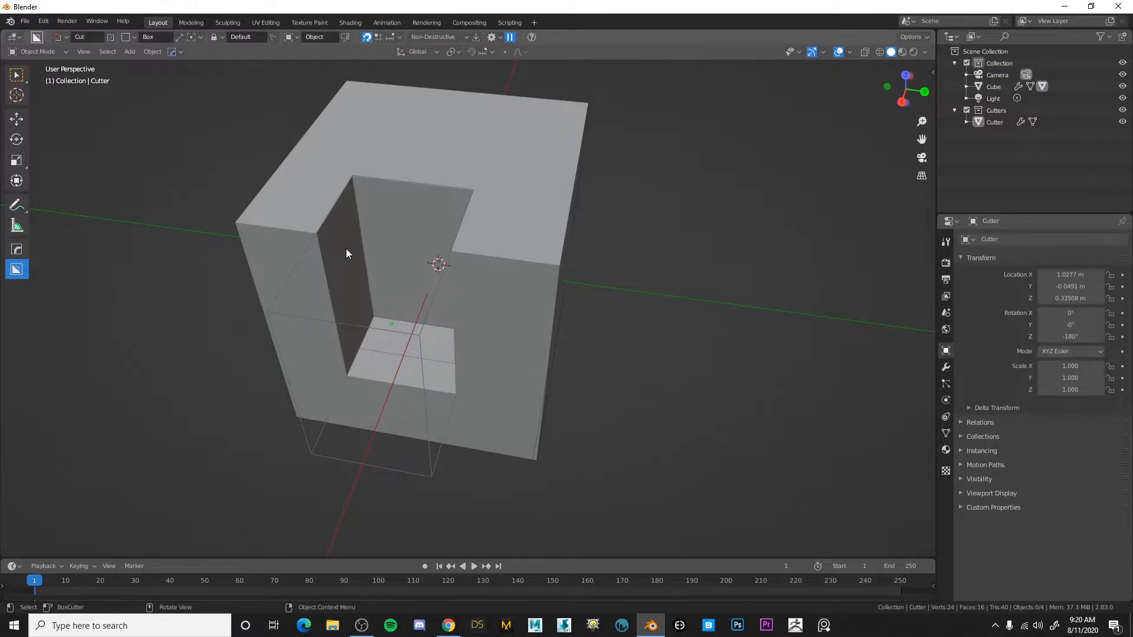
middle_drag(405, 235, 392, 317)
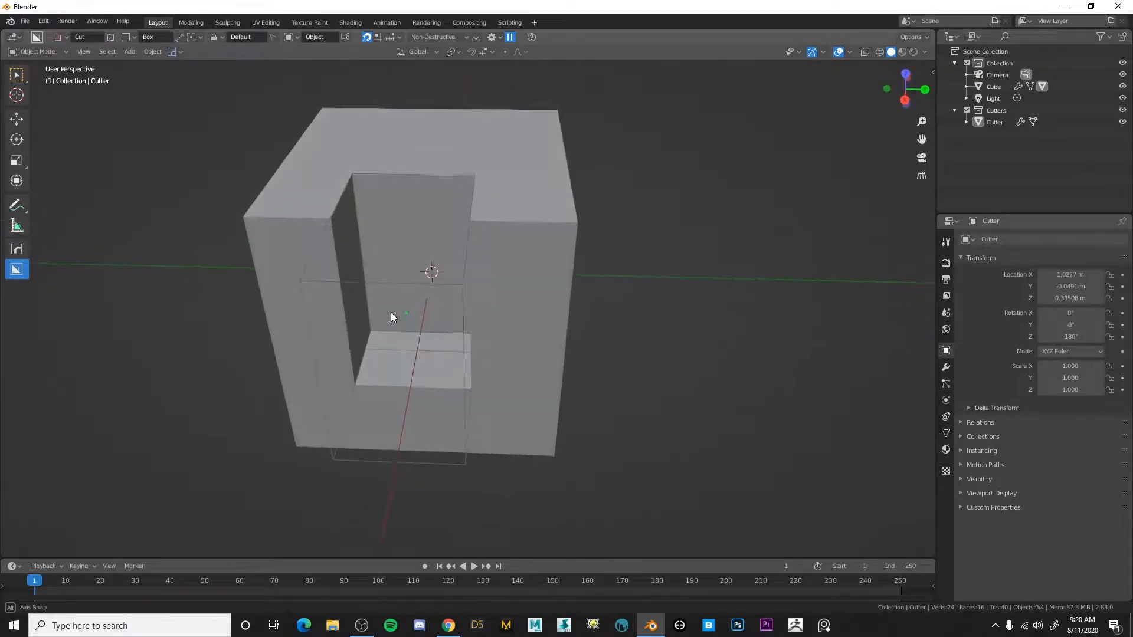
middle_drag(549, 316, 463, 285)
scroll(455, 286, up, 4)
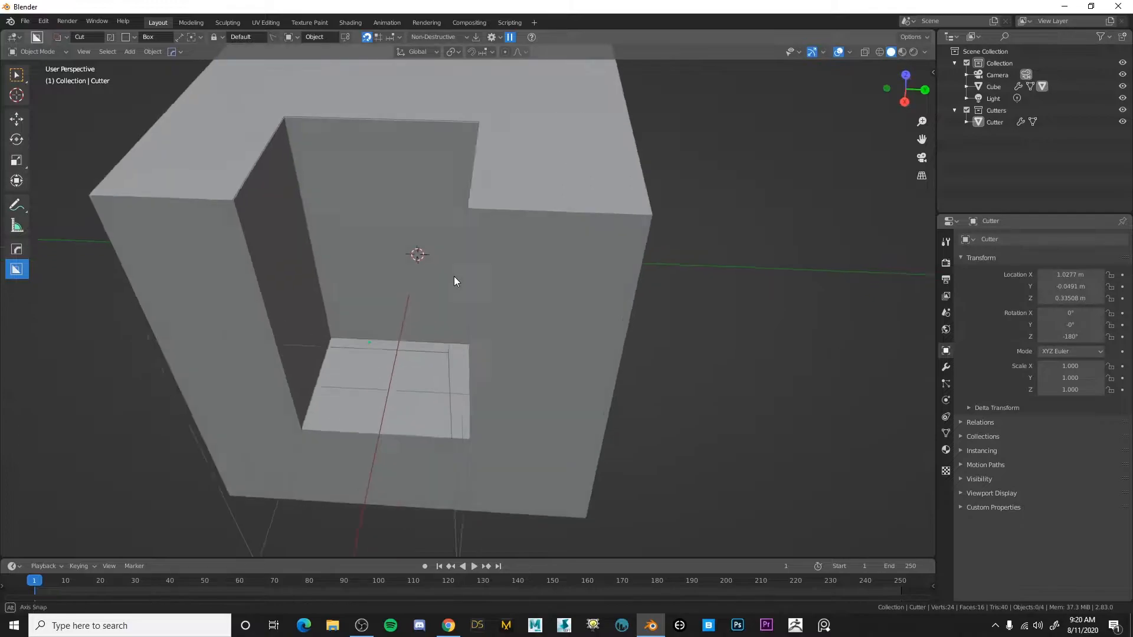
click(156, 219)
middle_drag(319, 257, 327, 217)
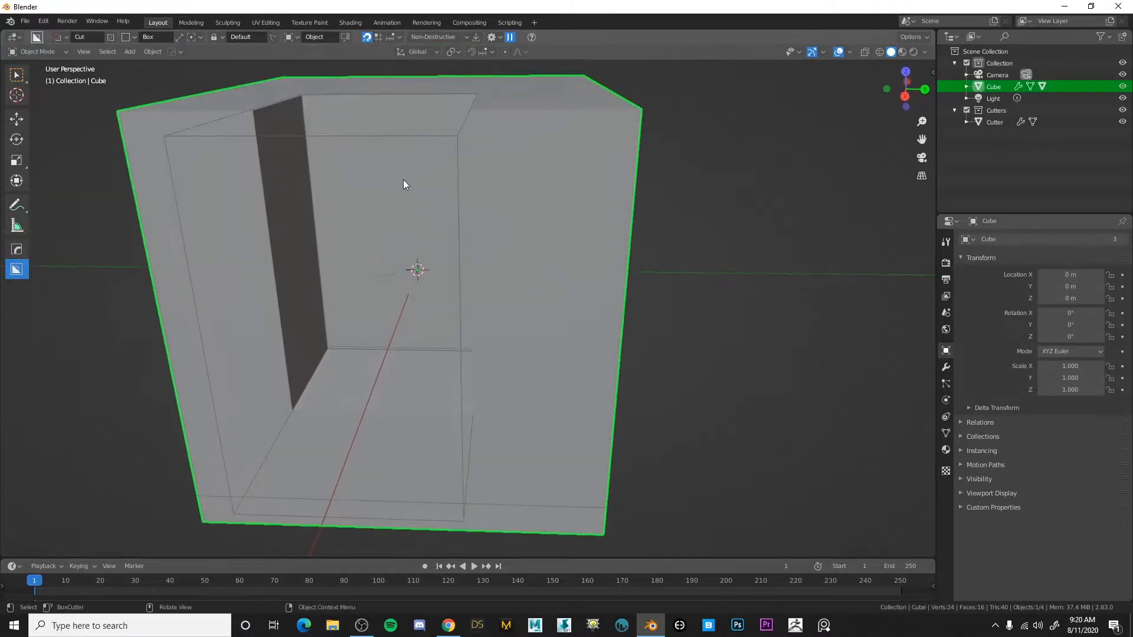
middle_drag(431, 247, 482, 238)
middle_drag(451, 160, 389, 177)
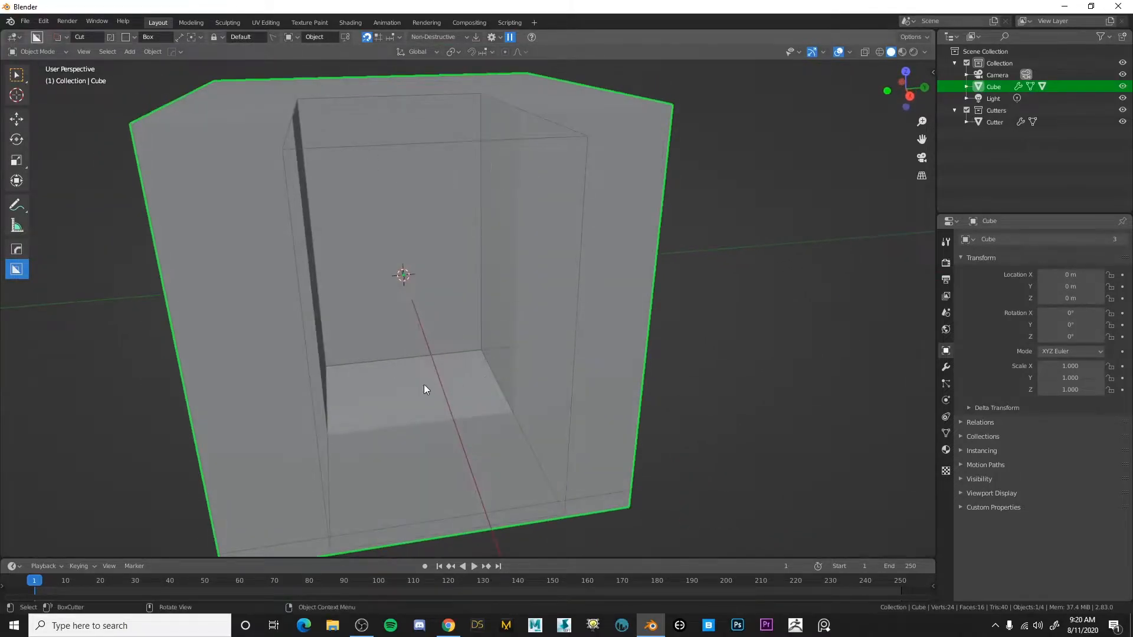
middle_drag(509, 343, 465, 288)
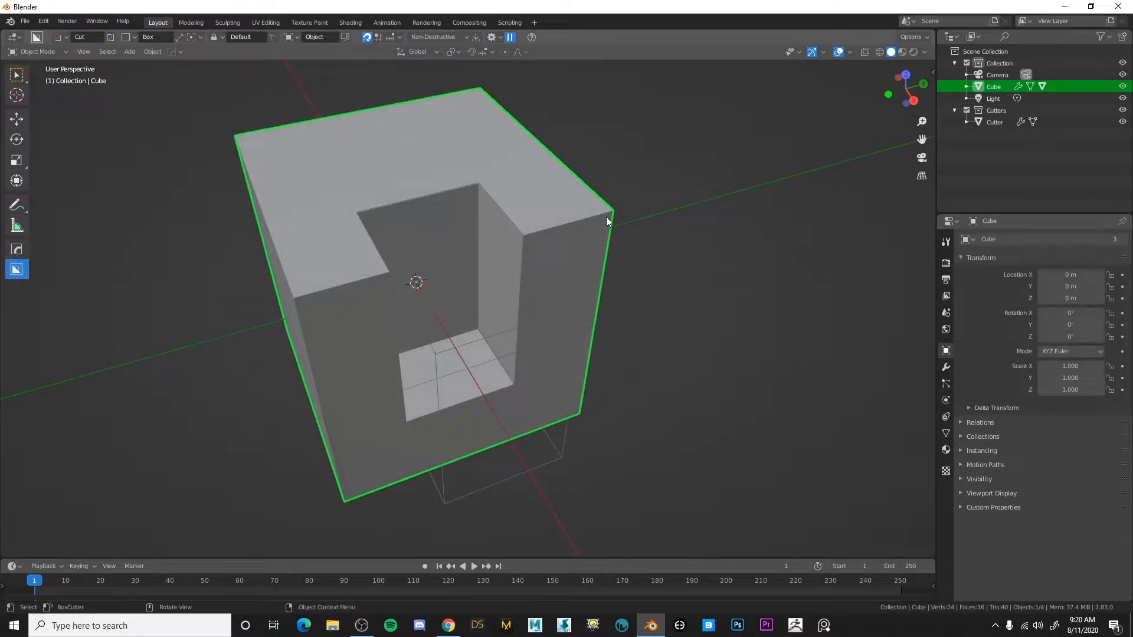
scroll(556, 261, down, 1)
scroll(558, 261, up, 5)
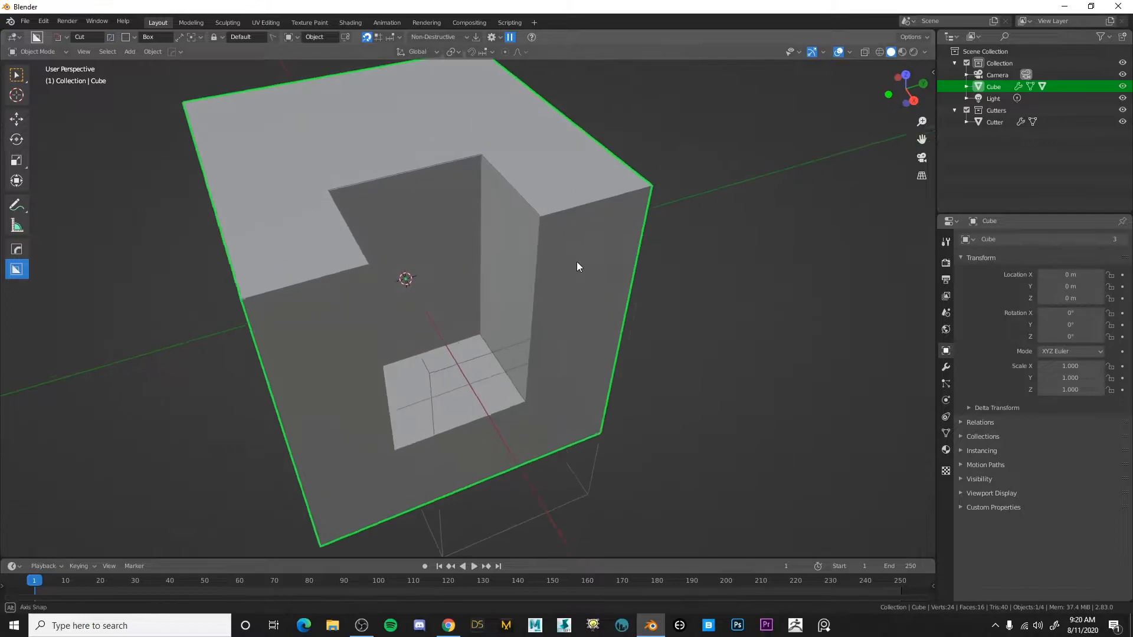
Select the notch's cutter and widen it along the global Y axis to a scale of about 1.88.
click(758, 270)
middle_drag(519, 210, 756, 208)
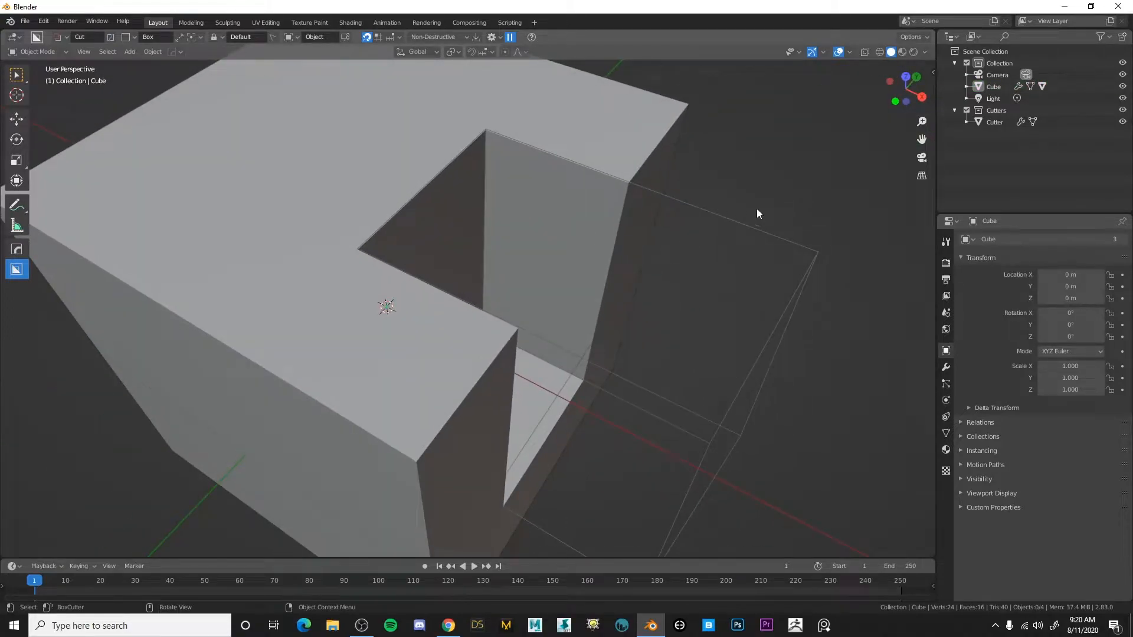
click(776, 233)
scroll(733, 280, down, 5)
middle_drag(468, 189, 491, 277)
scroll(516, 293, up, 4)
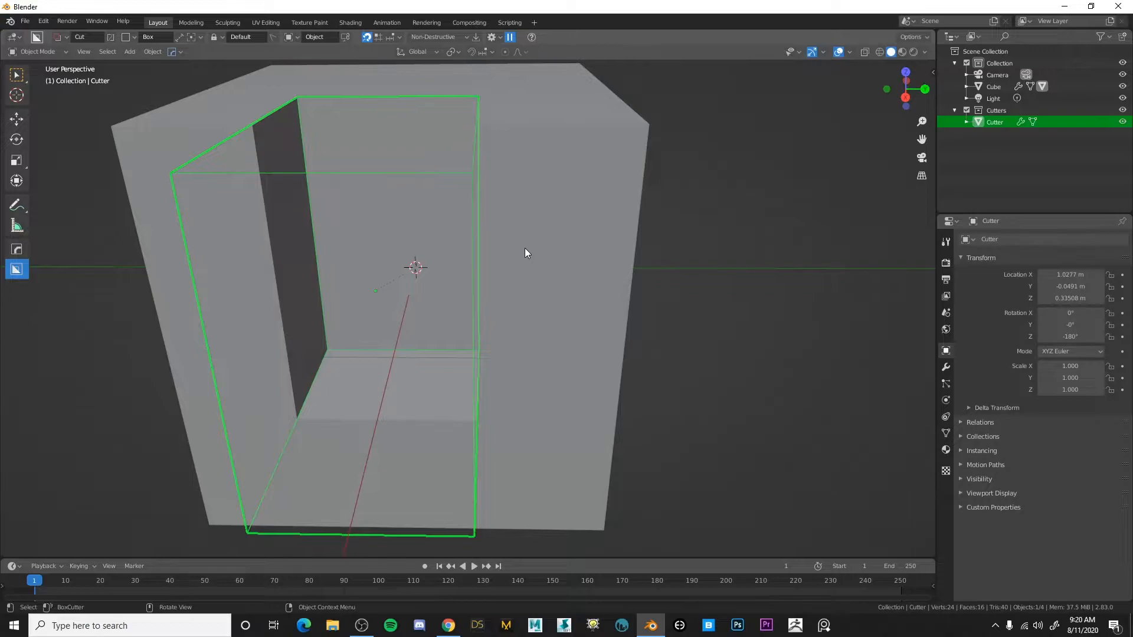
key(s)
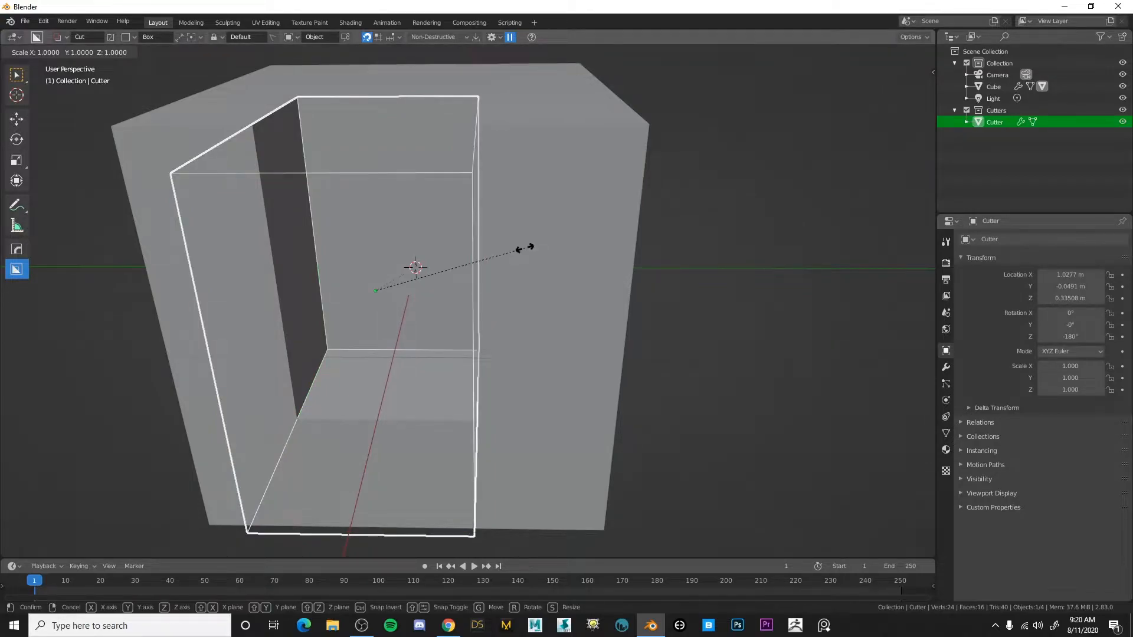
key(y)
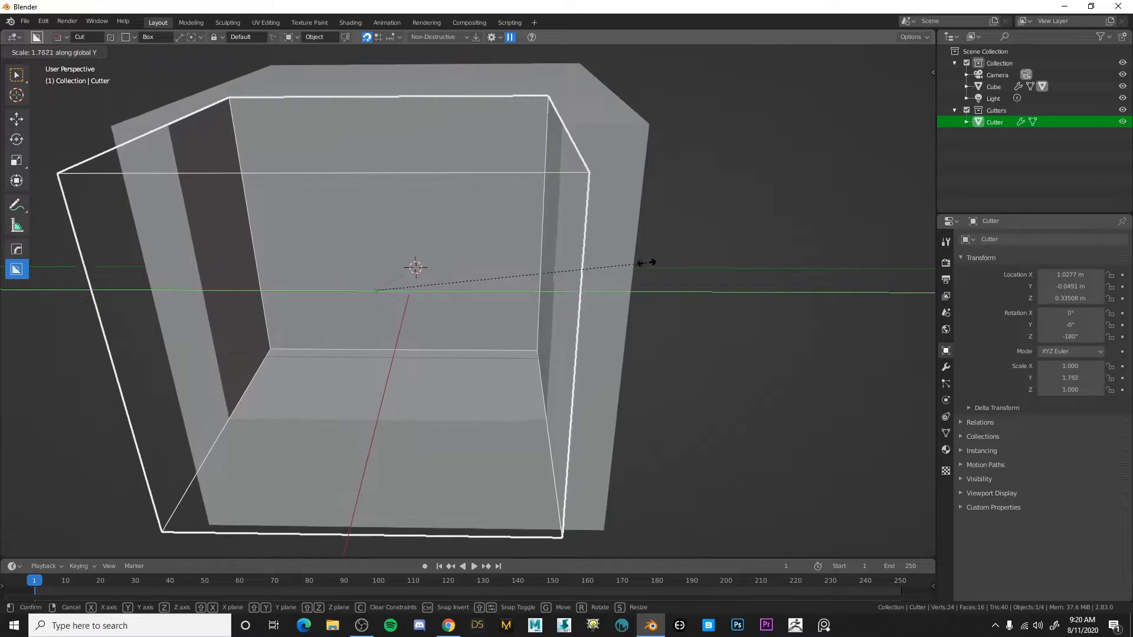
click(665, 268)
Put the notch's cutter in Edit Mode and switch to edge selection.
middle_drag(455, 203, 456, 266)
scroll(425, 190, down, 3)
scroll(449, 237, down, 3)
scroll(445, 228, up, 3)
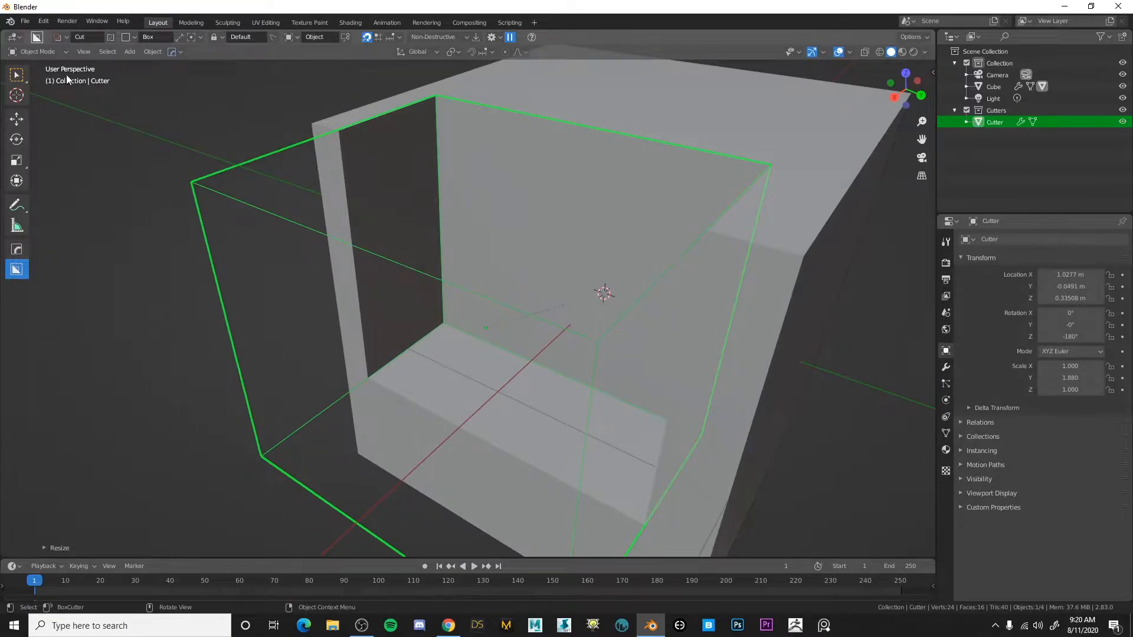
click(38, 52)
click(44, 78)
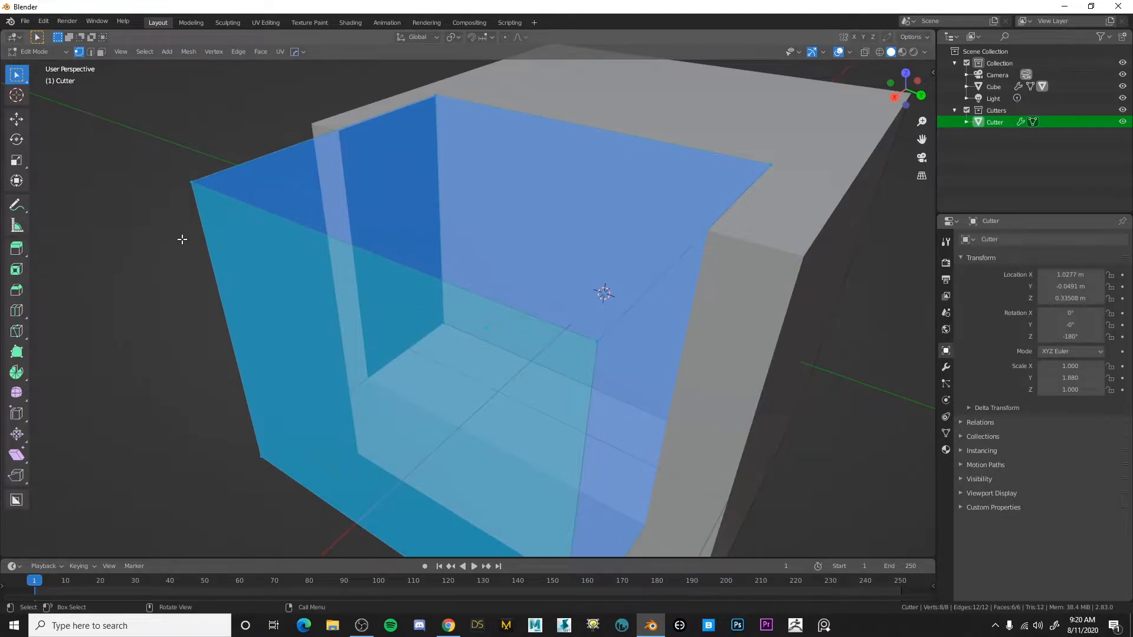
middle_drag(233, 333, 389, 219)
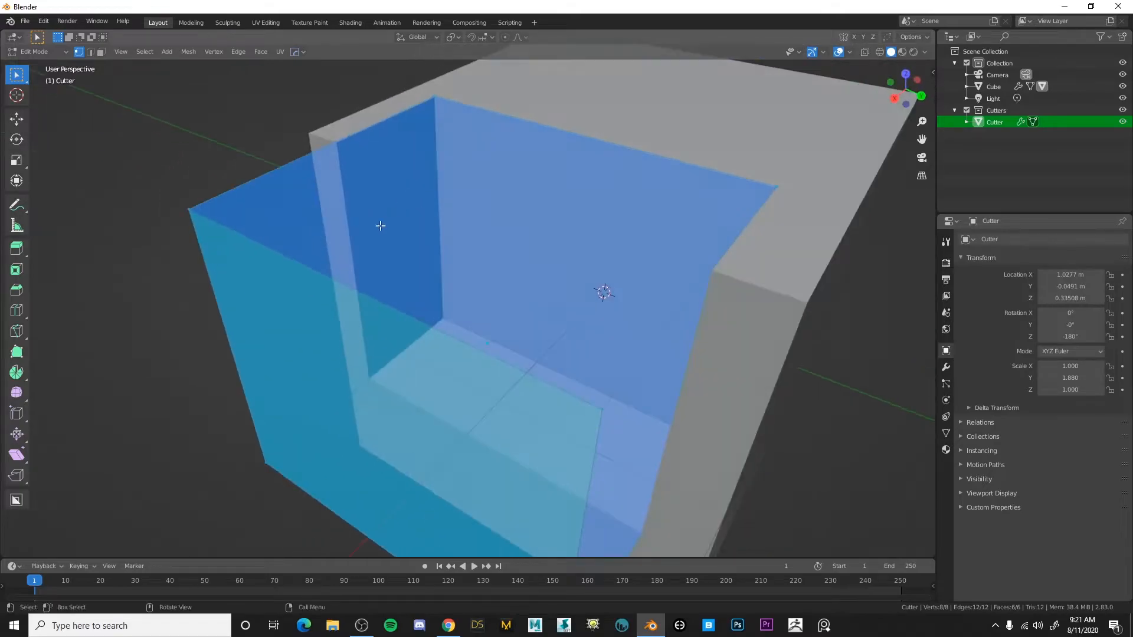
middle_drag(433, 315, 566, 337)
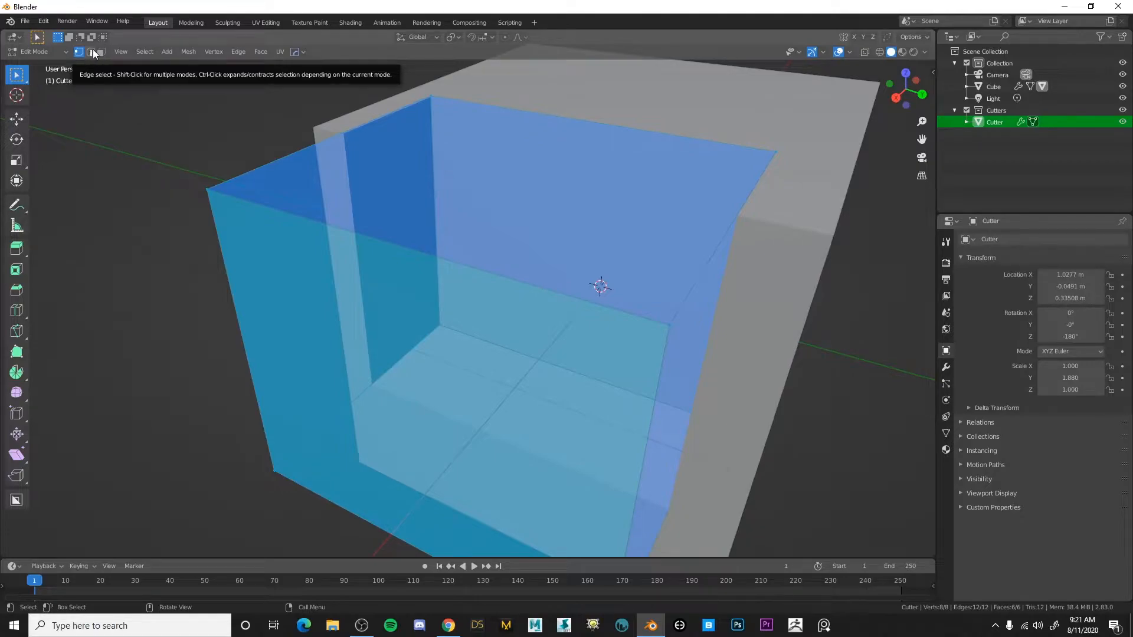
key(2)
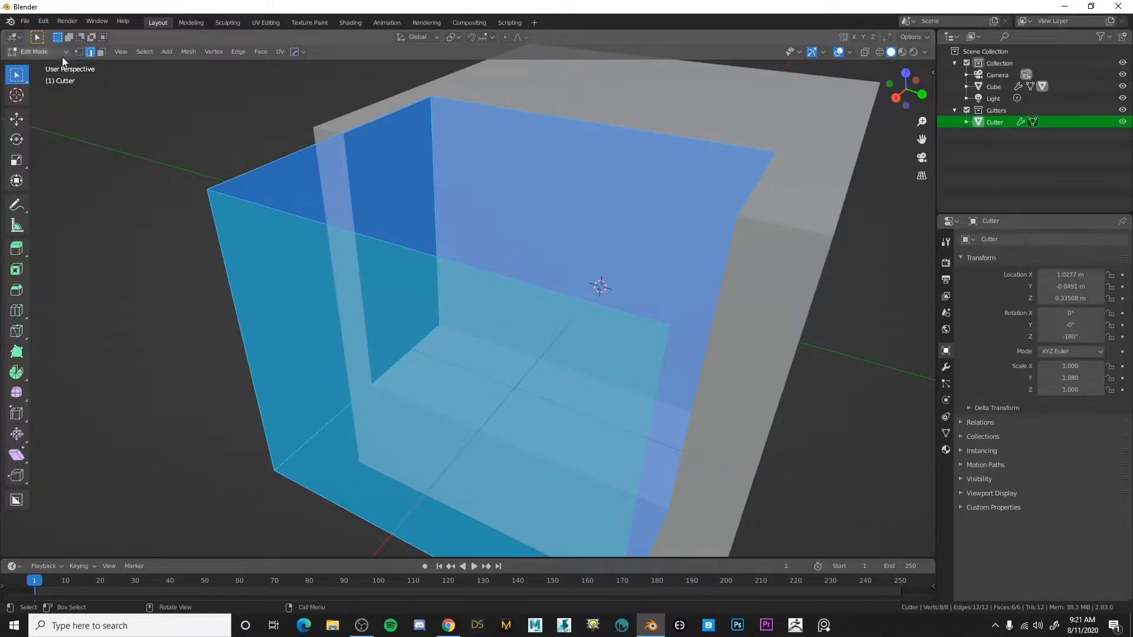
Bevel the cutter's lower back edge about 0.25 m wide with 12 segments.
click(517, 356)
middle_drag(528, 356, 542, 325)
scroll(515, 355, up, 4)
scroll(540, 375, down, 4)
scroll(628, 349, up, 4)
key(ctrl+b)
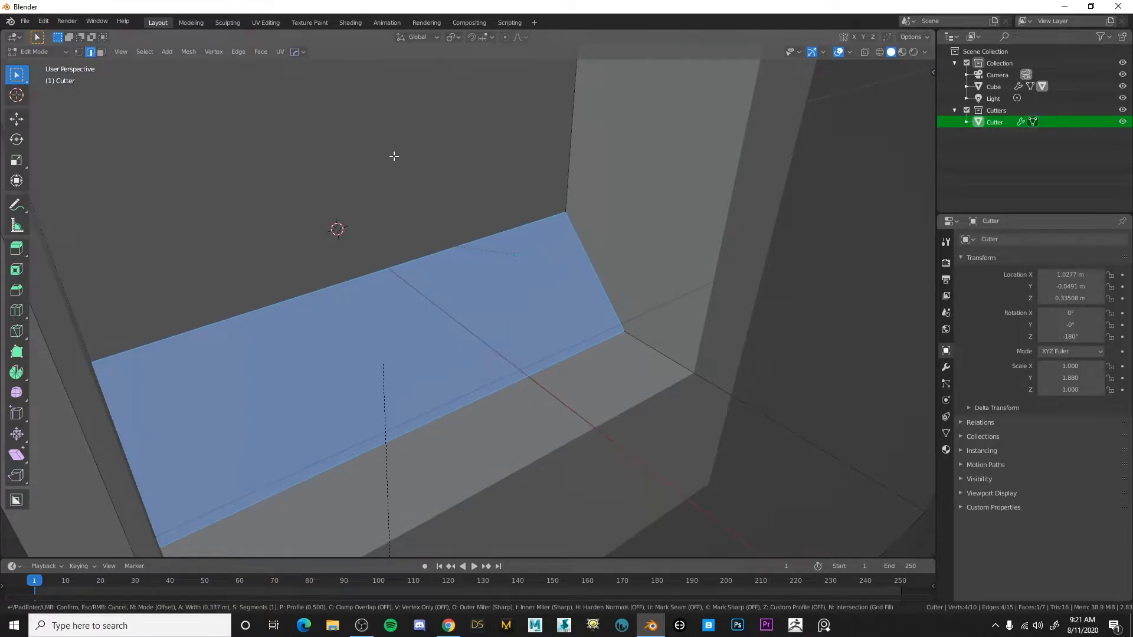
scroll(394, 155, up, 3)
scroll(395, 156, up, 1)
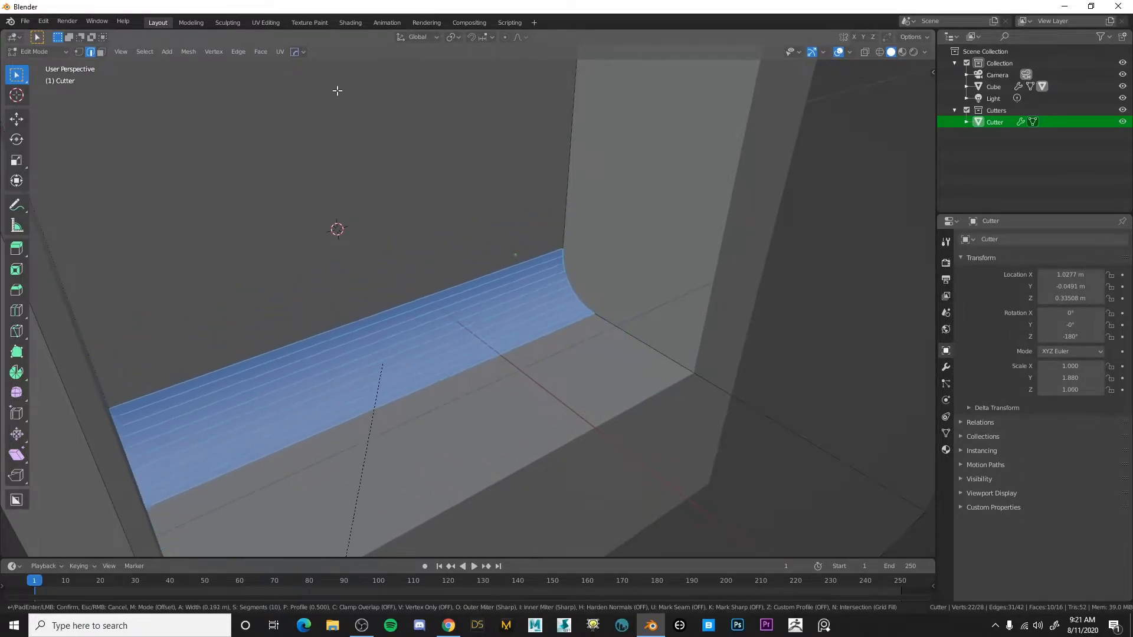
scroll(337, 90, up, 1)
scroll(348, 123, up, 1)
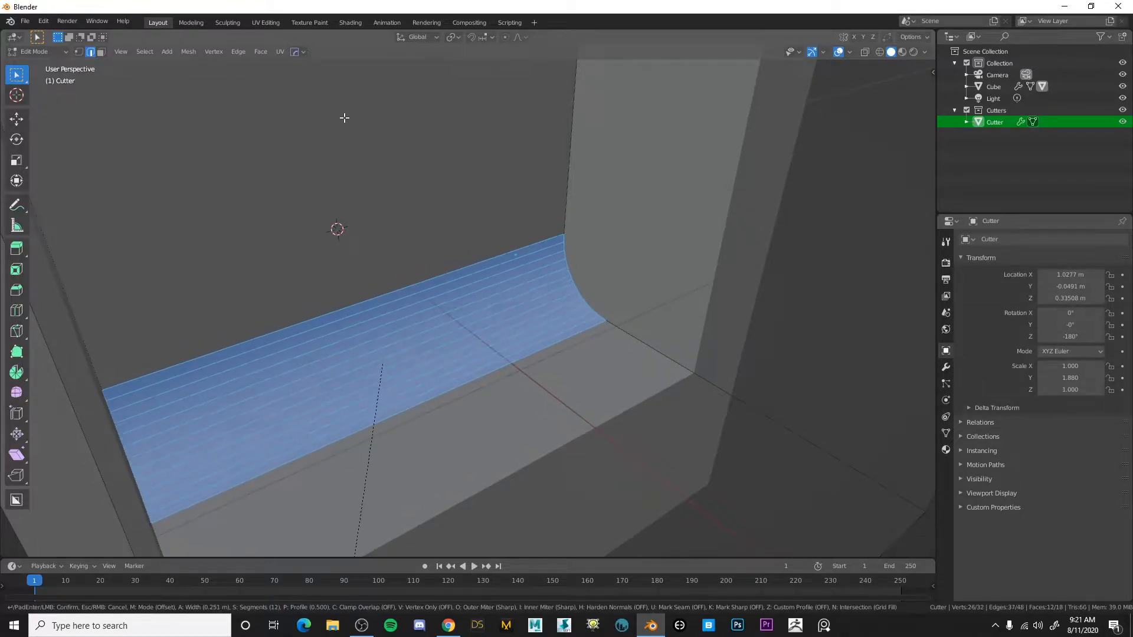
click(344, 116)
Deselect the bevelled geometry, return to Object Mode and deselect the cutter.
scroll(347, 121, down, 4)
middle_drag(348, 123, 532, 184)
key(alt+a)
scroll(504, 205, down, 3)
click(48, 49)
click(54, 65)
middle_drag(657, 198, 614, 214)
click(704, 169)
middle_drag(673, 183, 622, 204)
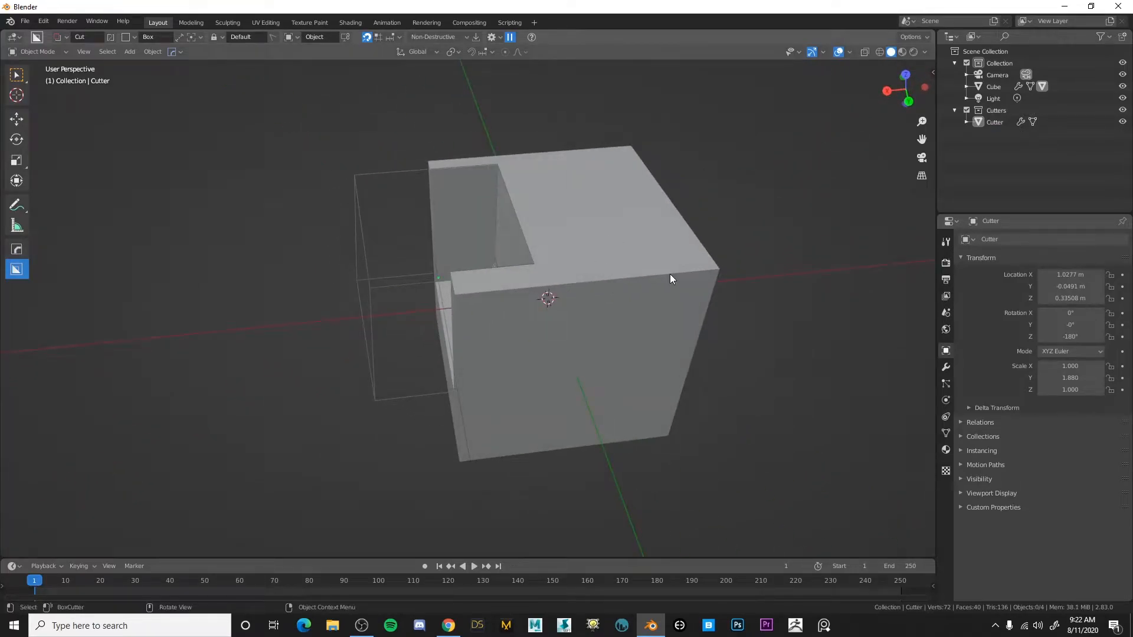
Cut a smaller box notch into the cube's top edge opposite the large rounded notch.
middle_drag(565, 231, 482, 425)
click(482, 425)
drag(430, 440, 576, 465)
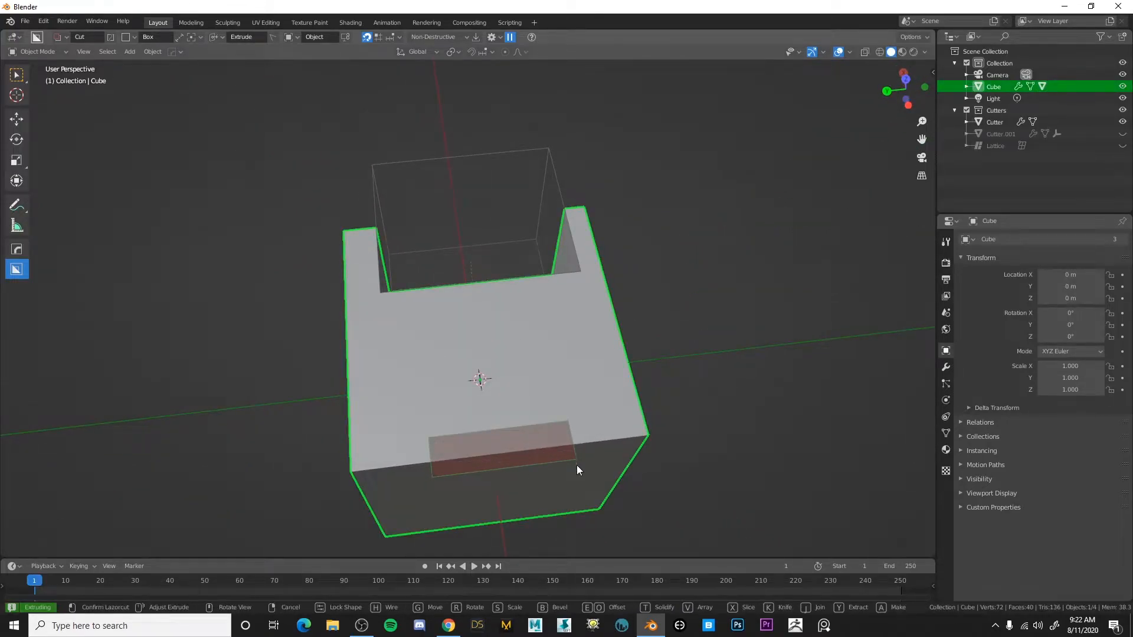
click(573, 516)
Cut two narrow slots into the cube's top face, one along each side edge.
middle_drag(545, 455, 676, 446)
mouse_move(584, 337)
mouse_down()
mouse_move(644, 342)
mouse_move(651, 330)
mouse_up()
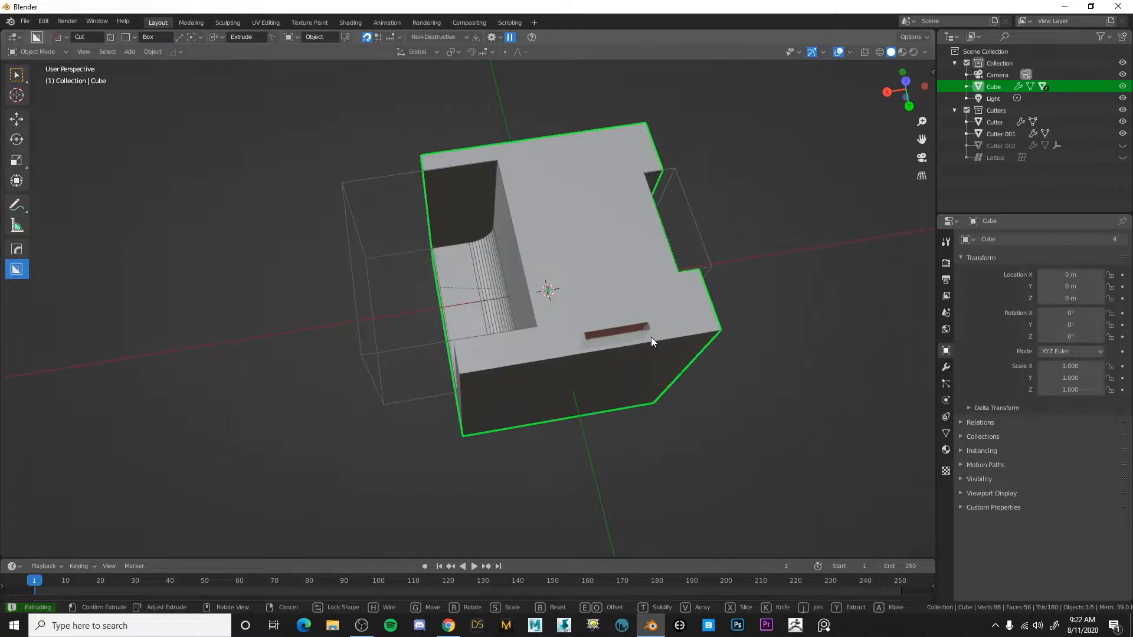
click(650, 335)
mouse_move(596, 314)
middle_down()
mouse_move(611, 318)
mouse_move(384, 295)
mouse_move(440, 300)
mouse_move(431, 330)
middle_up()
drag(399, 424, 459, 398)
click(458, 402)
Cut another box from the top face, overlapping the smaller notch and extending towards the middle.
middle_drag(458, 402, 490, 380)
drag(461, 381, 572, 422)
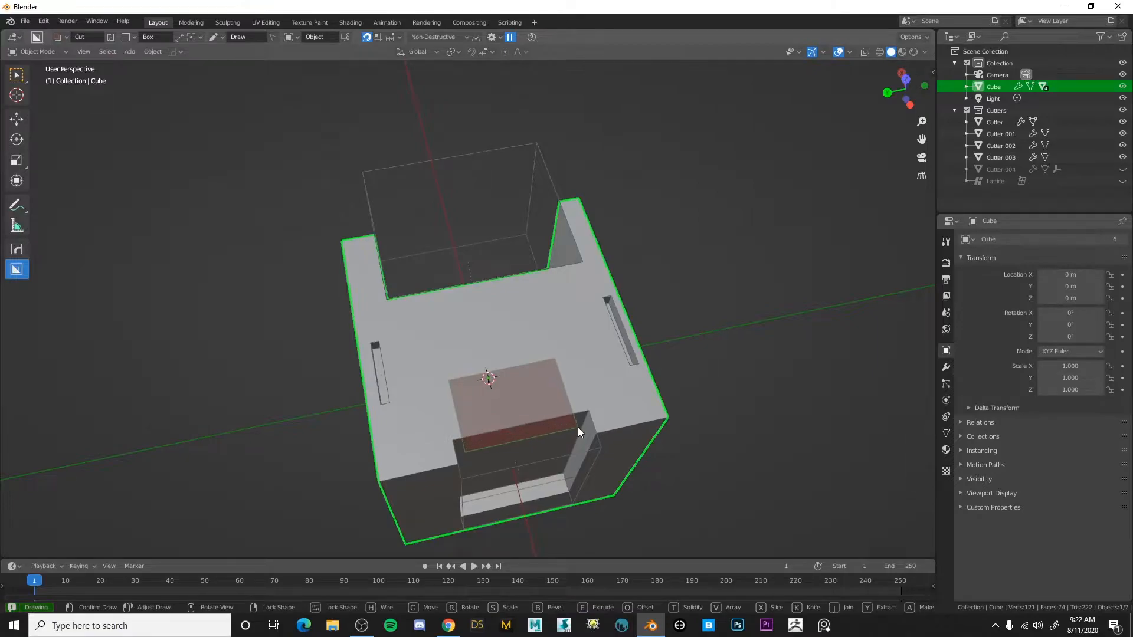
click(578, 435)
Select one narrow slot's cutter, enter Edit Mode and select edges on it.
middle_drag(580, 360, 623, 324)
scroll(674, 337, up, 4)
scroll(622, 324, down, 2)
middle_drag(402, 318, 746, 170)
scroll(381, 364, up, 2)
click(329, 314)
scroll(349, 320, up, 2)
scroll(345, 352, up, 1)
key(Tab)
click(328, 351)
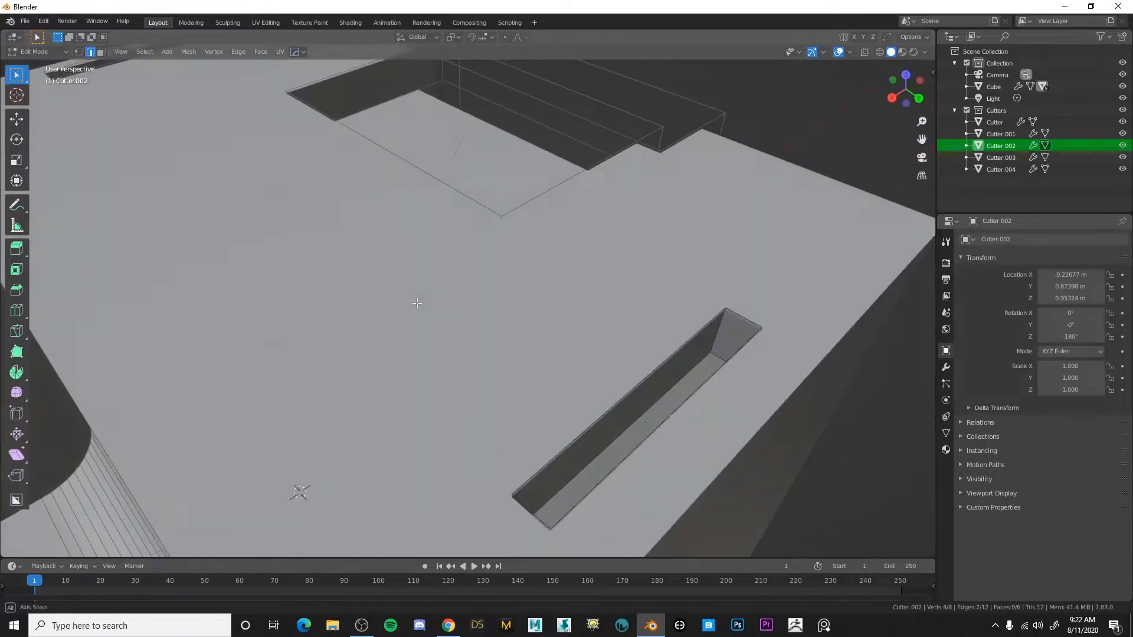
Lock the view to the 3D cursor and try zooming and orbiting around it.
key(n)
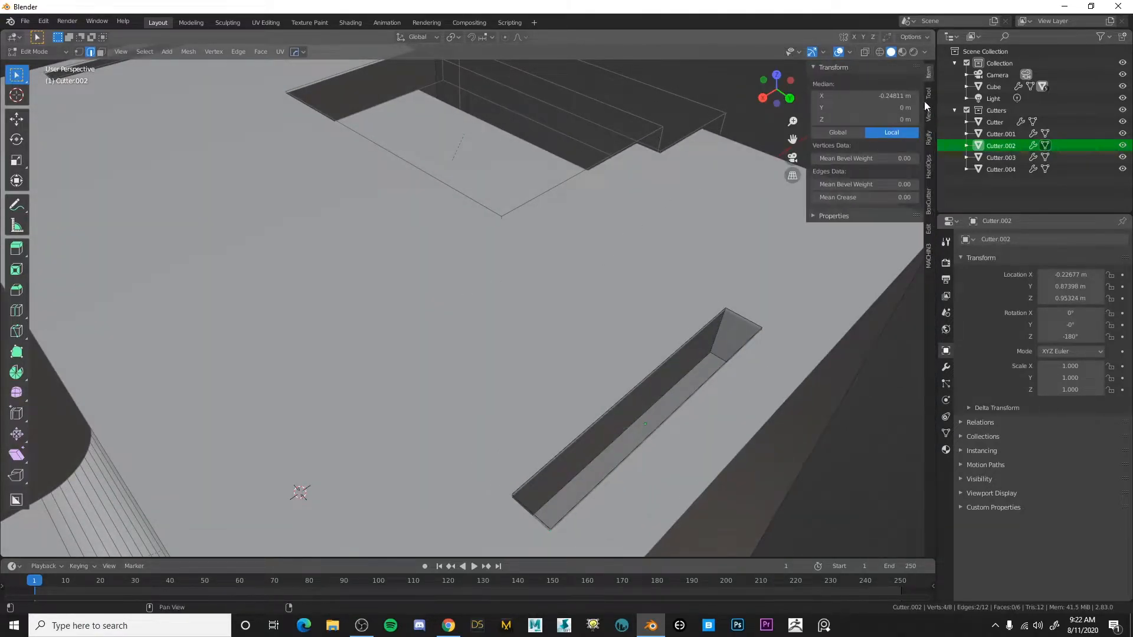
click(929, 117)
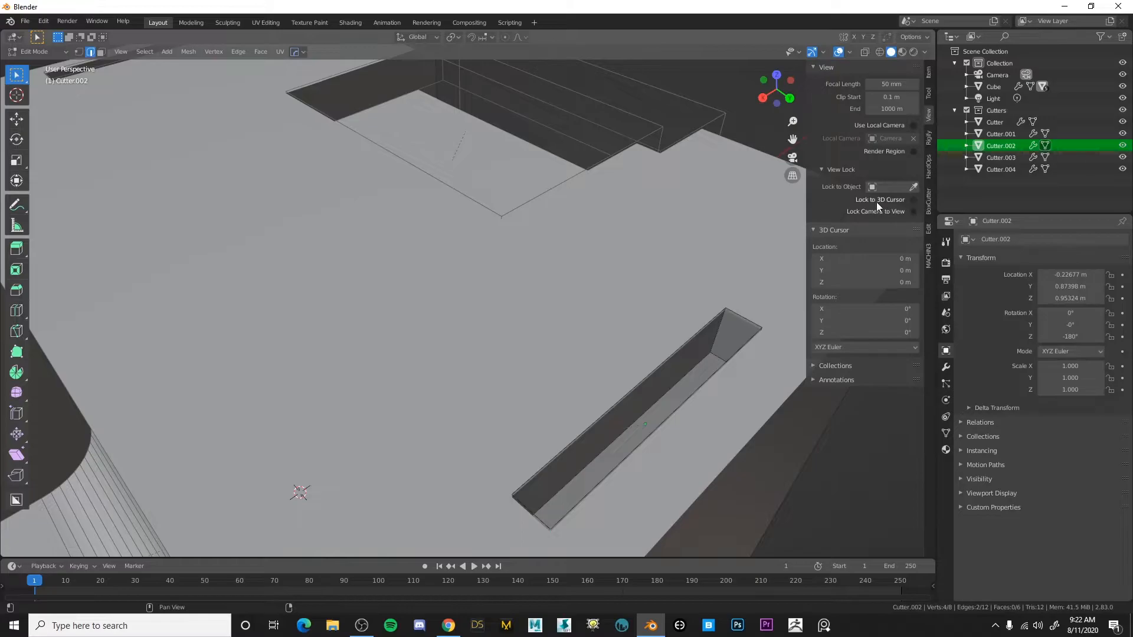
click(913, 199)
scroll(523, 202, down, 6)
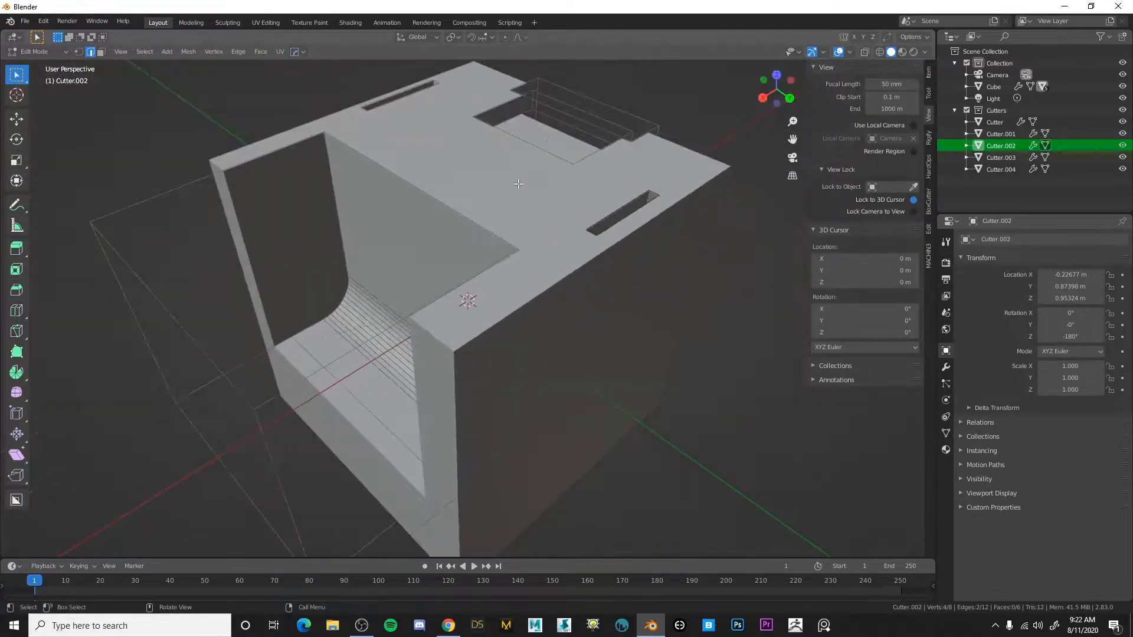
scroll(523, 203, up, 8)
middle_drag(524, 203, 556, 221)
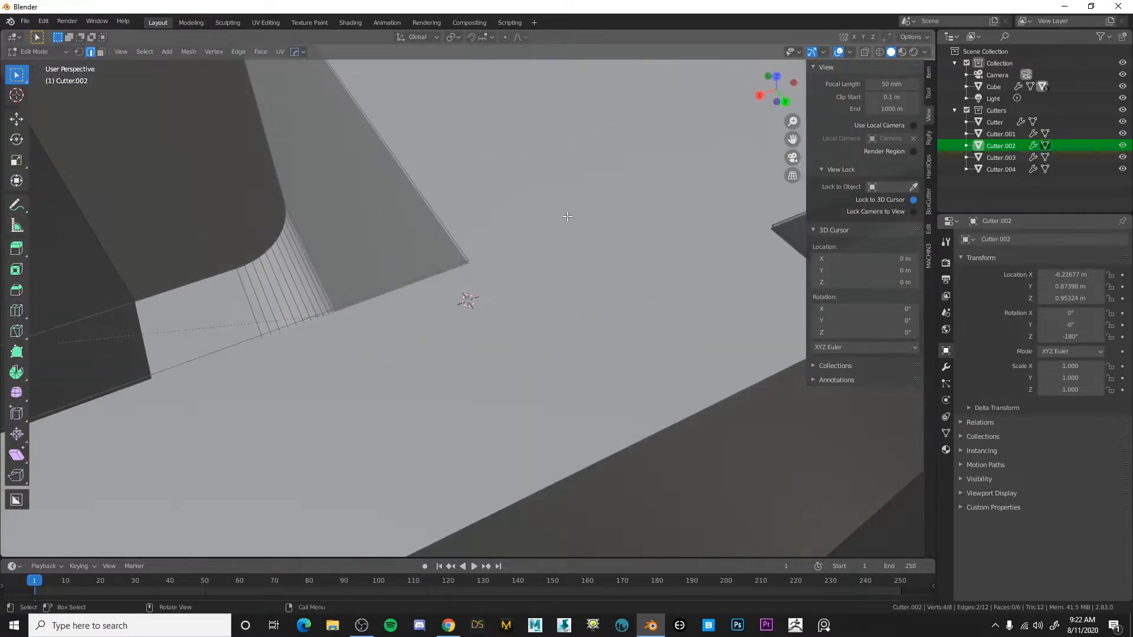
key(n)
scroll(694, 190, down, 5)
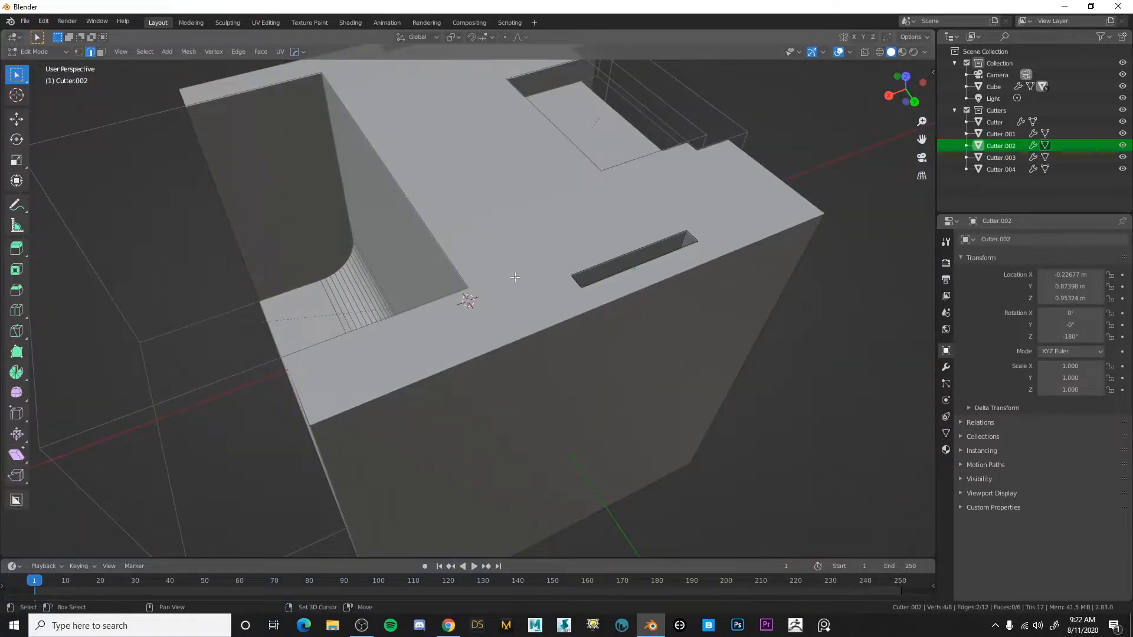
Bevel the four vertical corner edges of the narrow slot's cutter with 12 segments to round both ends, and leave Edit Mode.
shift+right_click(623, 252)
scroll(624, 252, down, 2)
scroll(636, 255, up, 5)
middle_drag(645, 263, 630, 278)
middle_drag(482, 277, 494, 178)
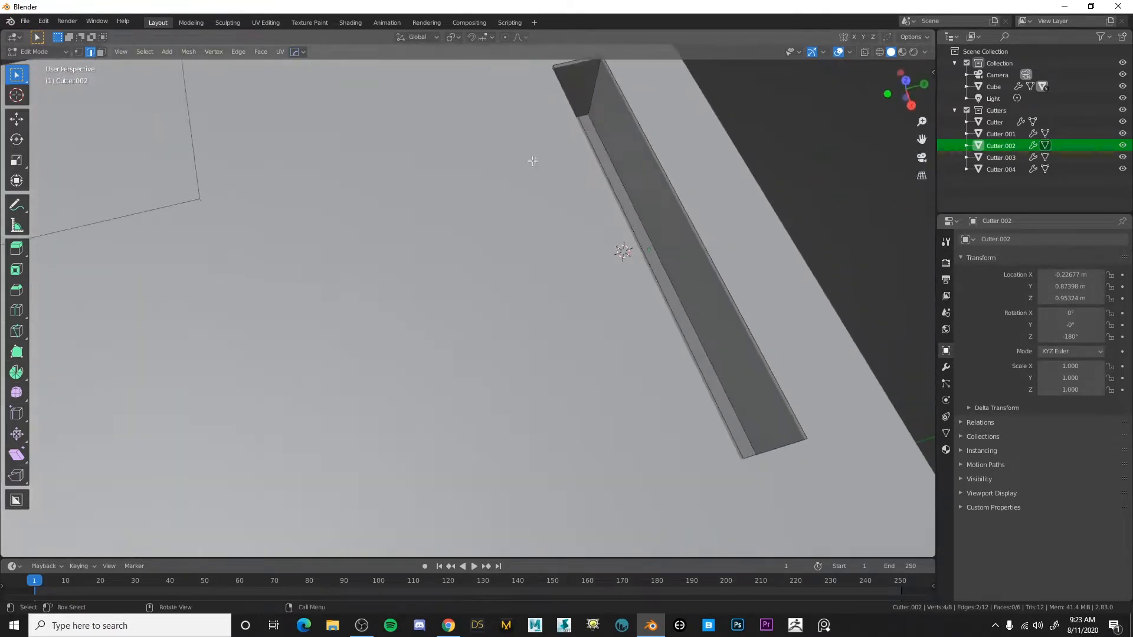
shift+click(592, 91)
middle_drag(592, 91, 572, 113)
middle_drag(730, 147, 704, 156)
shift+click(755, 184)
middle_drag(778, 187, 565, 154)
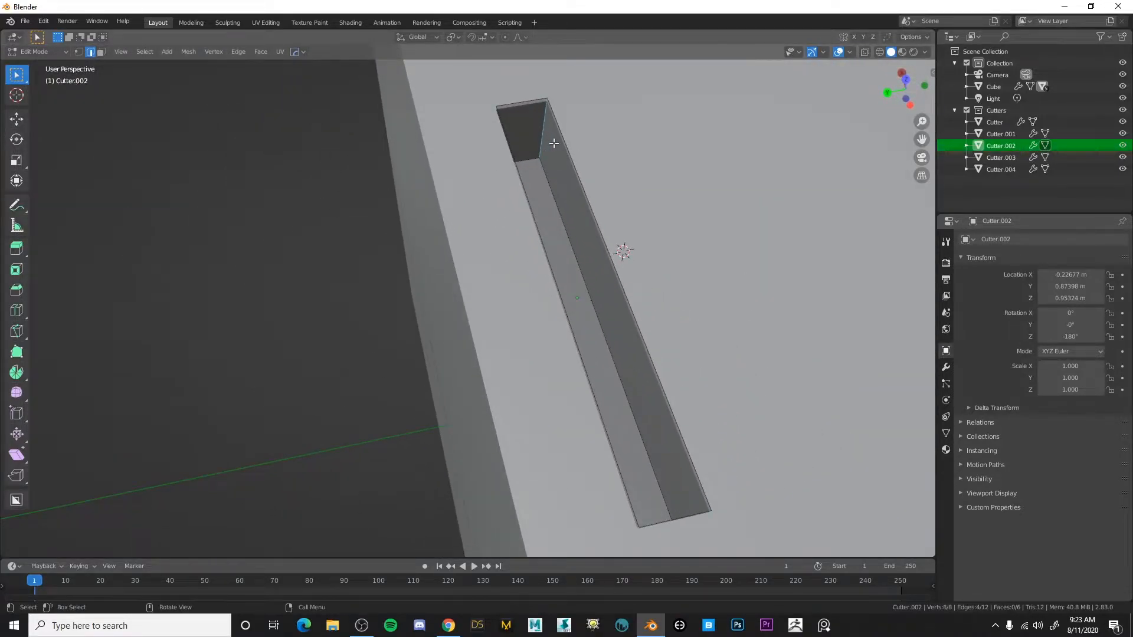
key(ctrl+b)
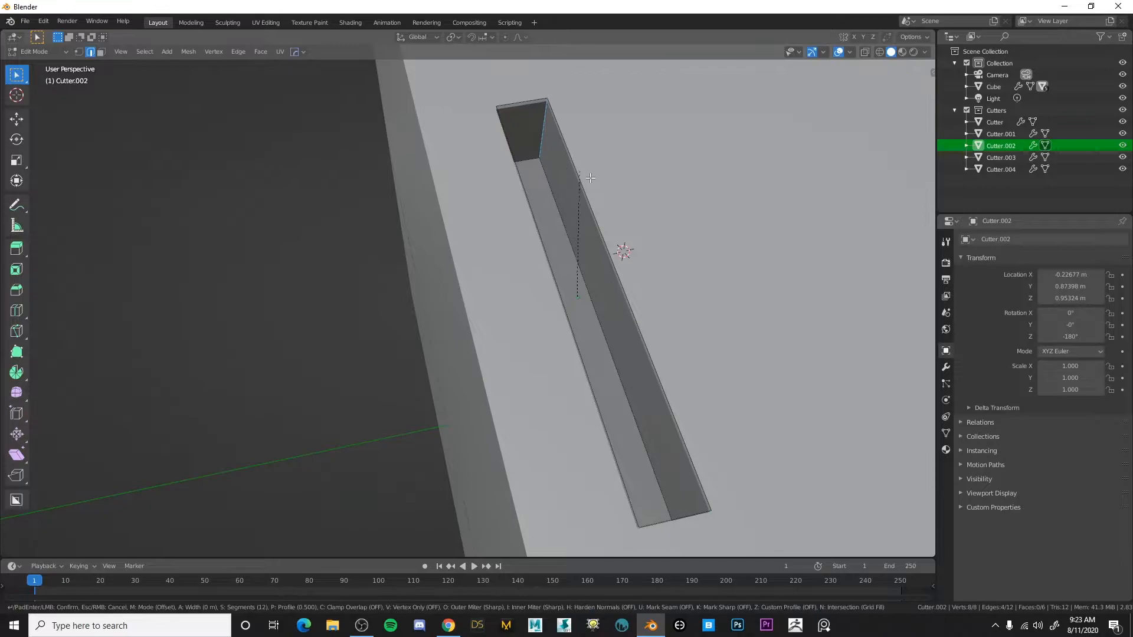
click(679, 141)
scroll(674, 251, down, 2)
mouse_move(673, 254)
middle_down()
mouse_move(613, 251)
mouse_move(673, 253)
middle_up()
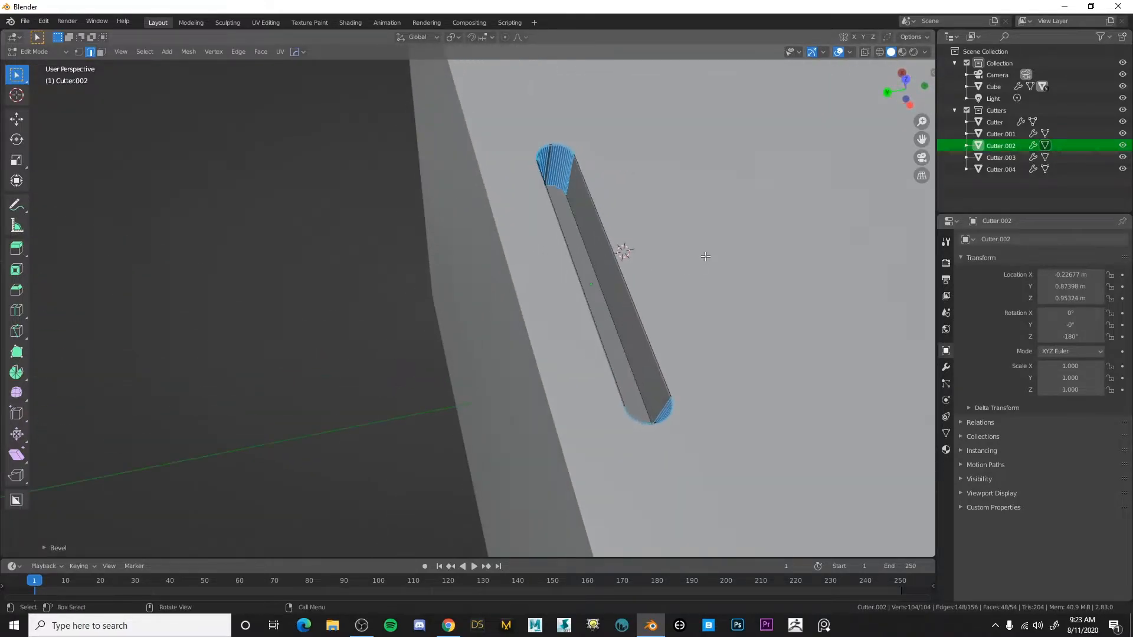
scroll(767, 283, down, 5)
click(854, 313)
middle_drag(854, 313, 503, 208)
key(Tab)
Chamfer the inner bottom edge of the cutter for the wide shallow recess with a single-segment bevel, leave Edit Mode and deselect everything.
click(437, 194)
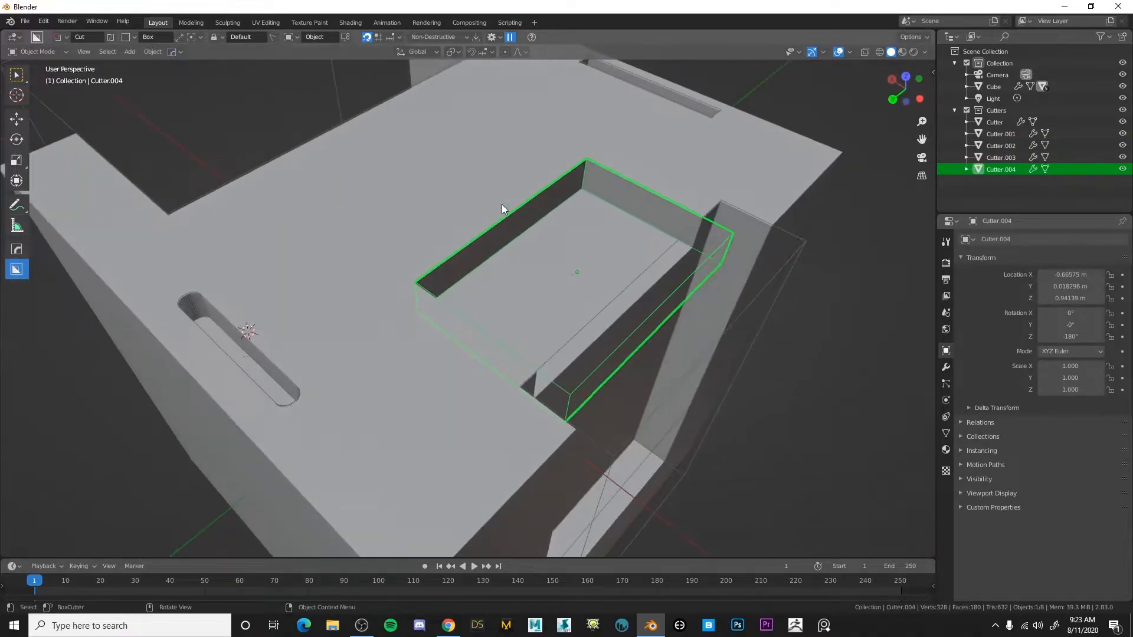
key(Tab)
middle_drag(508, 241, 507, 242)
click(508, 242)
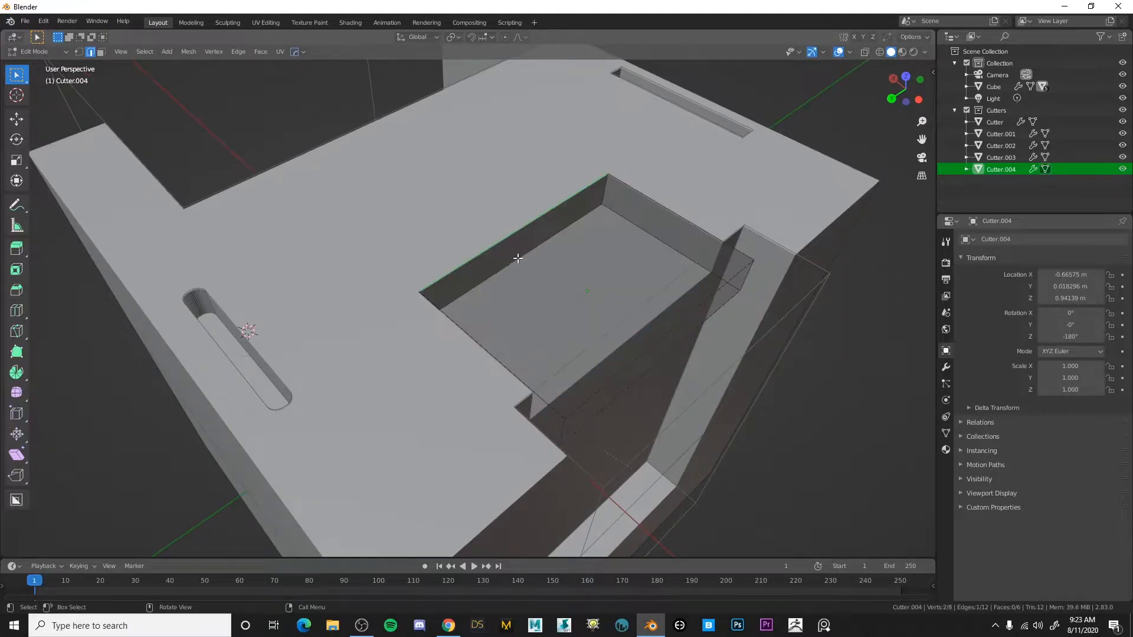
key(ctrl+b)
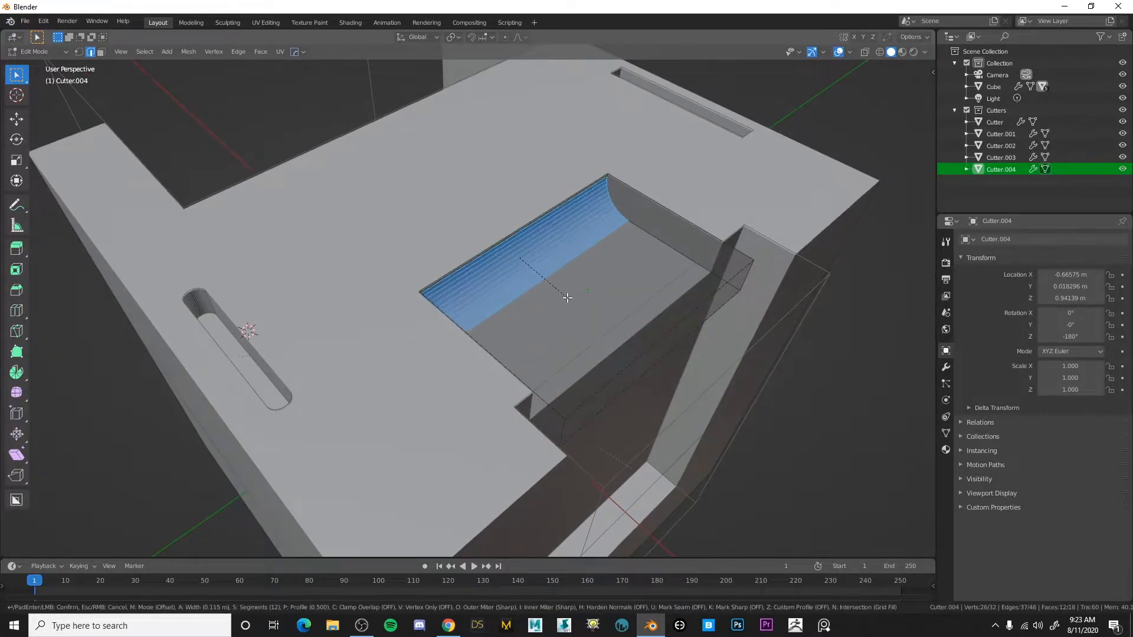
scroll(567, 298, up, 9)
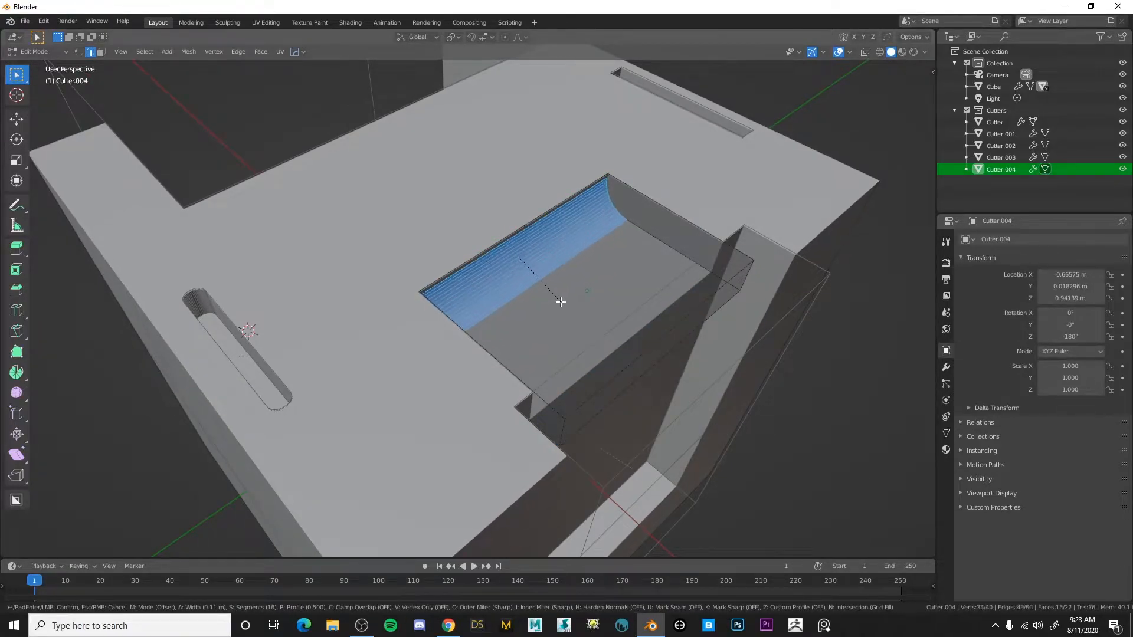
scroll(560, 302, down, 20)
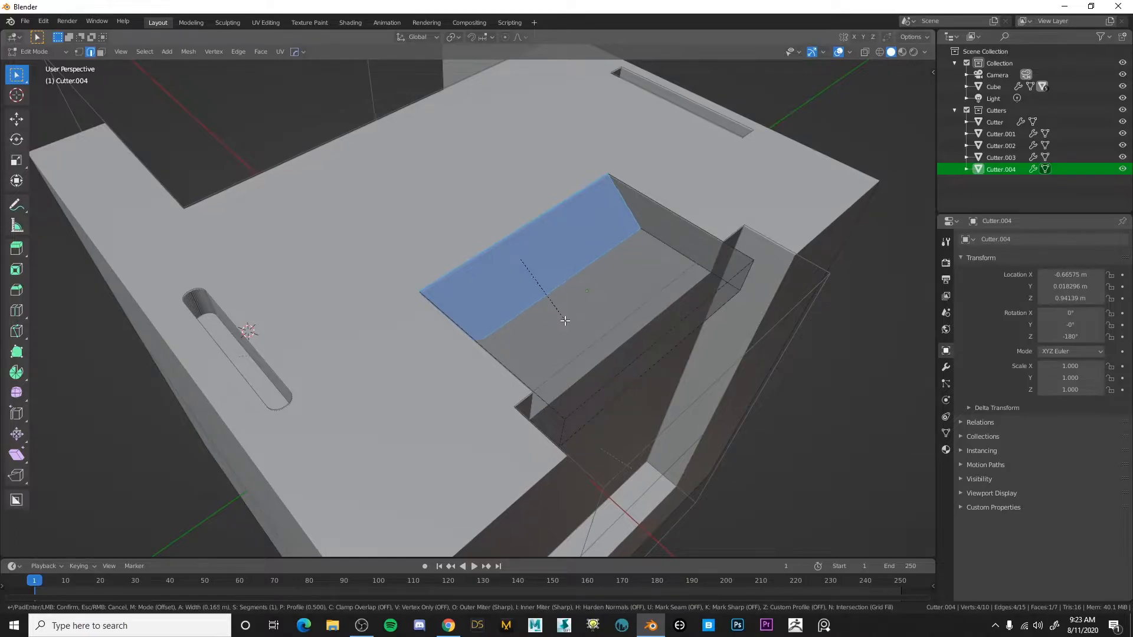
click(552, 317)
middle_drag(552, 317, 495, 296)
key(Tab)
key(alt+a)
Select the large cutter with the rounded bottom edge and examine it and its cutout from several sides.
scroll(497, 297, up, 4)
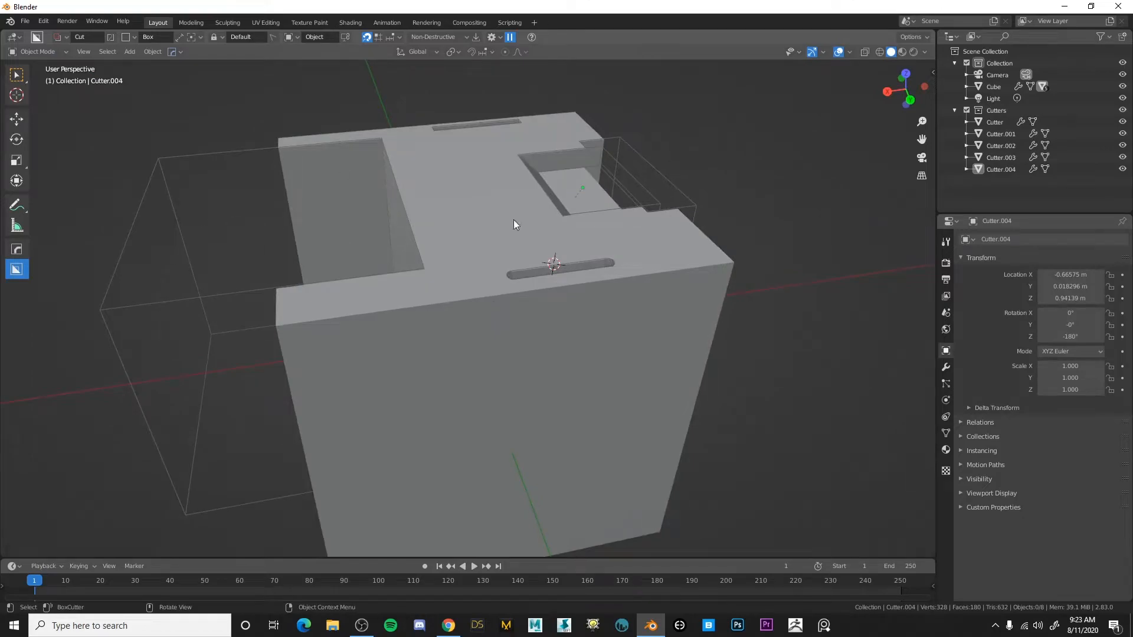
middle_drag(412, 233, 371, 246)
click(412, 275)
scroll(121, 371, down, 3)
click(211, 308)
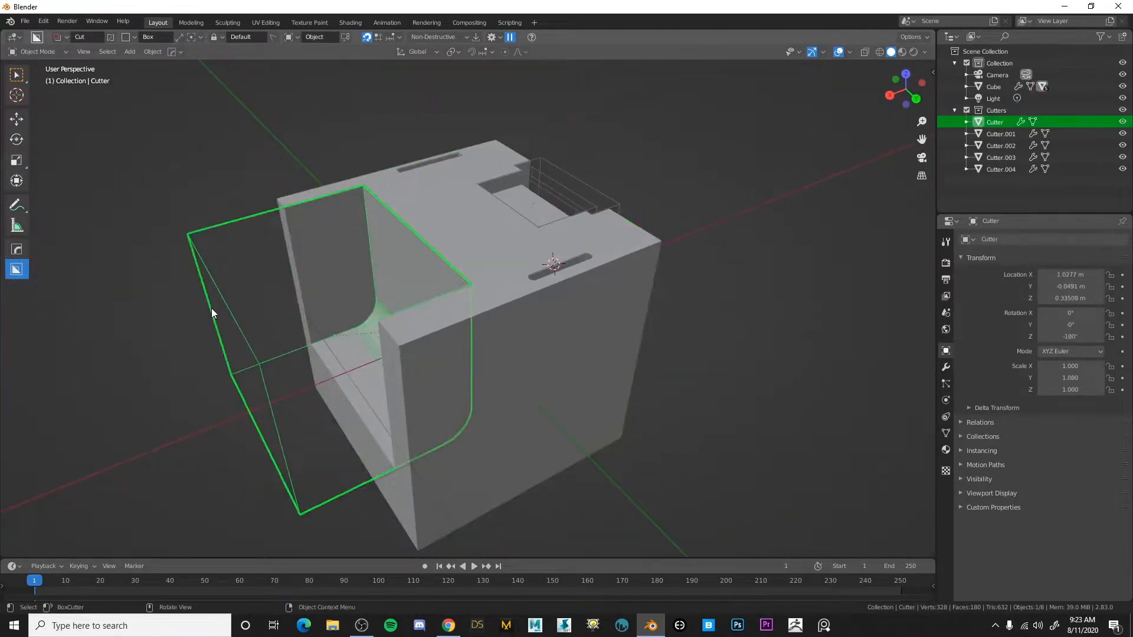
middle_drag(211, 308, 317, 250)
scroll(317, 250, down, 2)
middle_drag(366, 330, 706, 370)
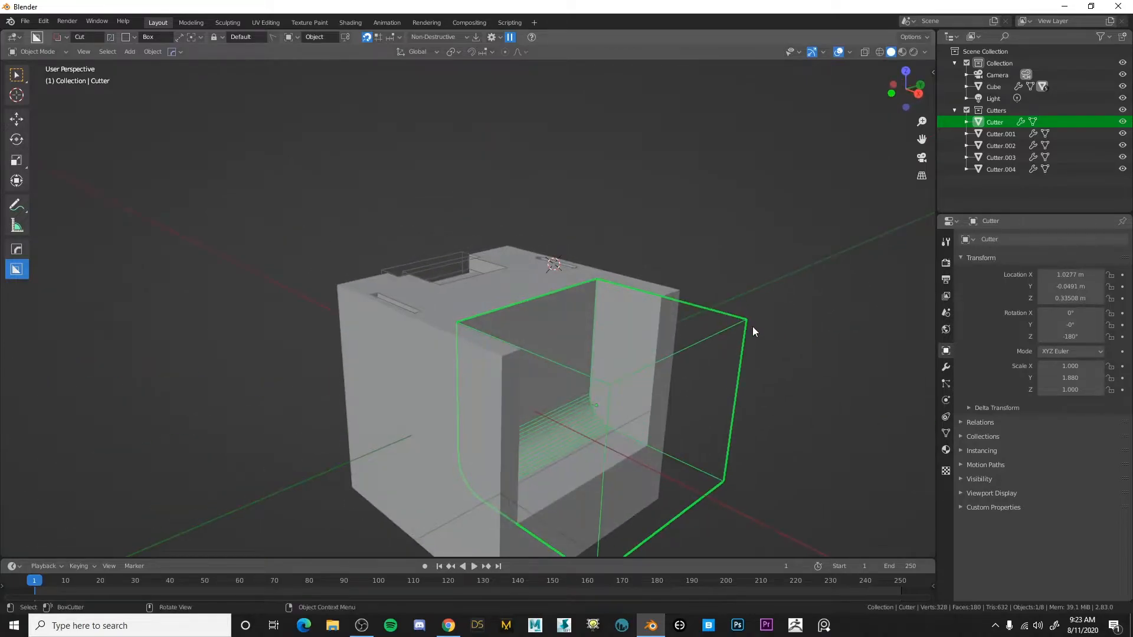
middle_drag(636, 282, 392, 329)
scroll(504, 253, up, 3)
middle_drag(574, 236, 292, 219)
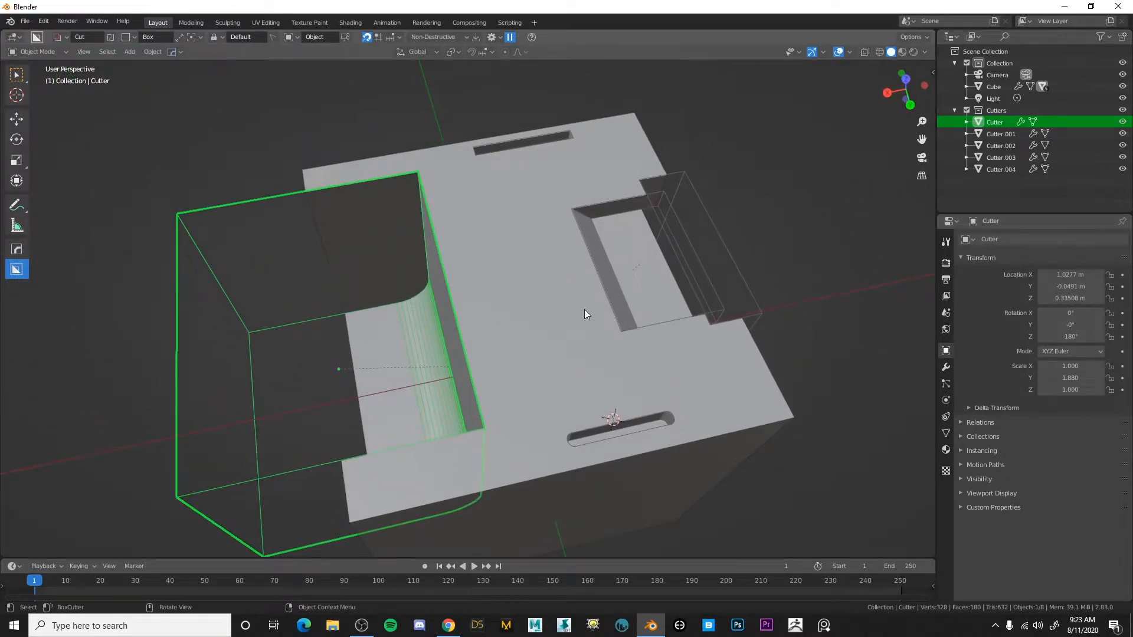
Select the cube and apply all its BoxCutter booleans permanently to the mesh.
click(503, 232)
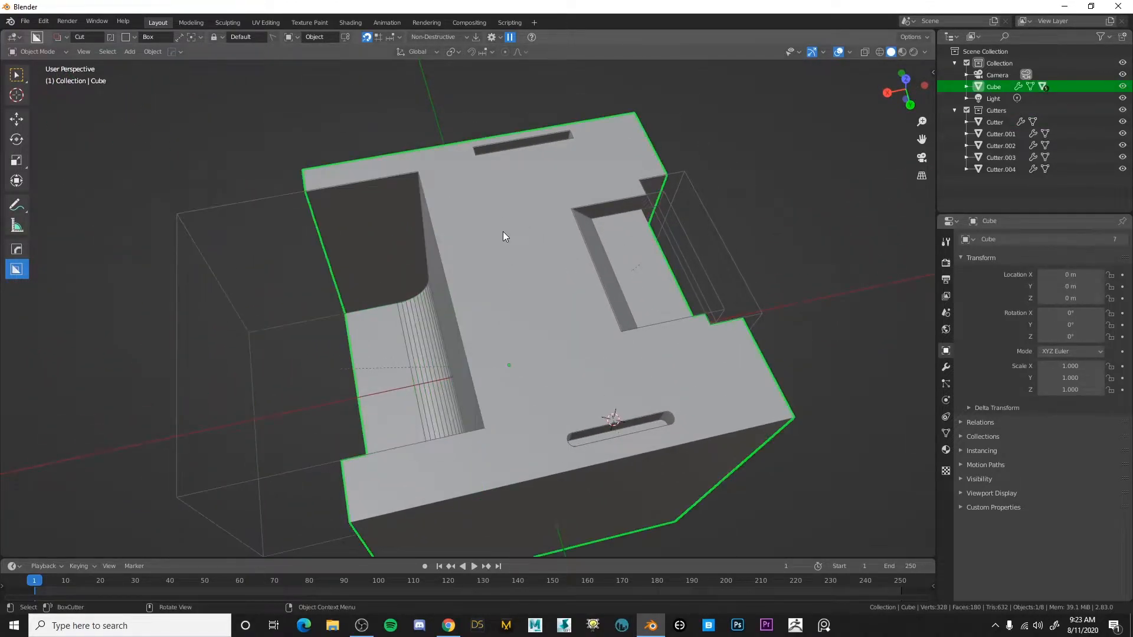
click(476, 37)
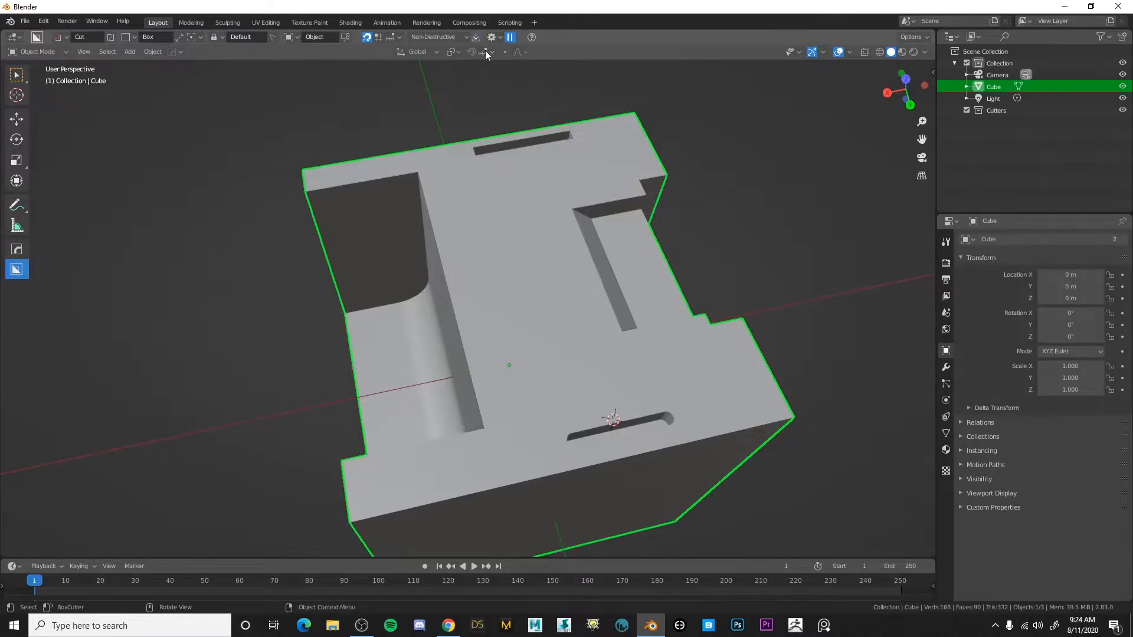
middle_drag(599, 317, 442, 194)
scroll(612, 290, up, 5)
middle_drag(612, 291, 558, 259)
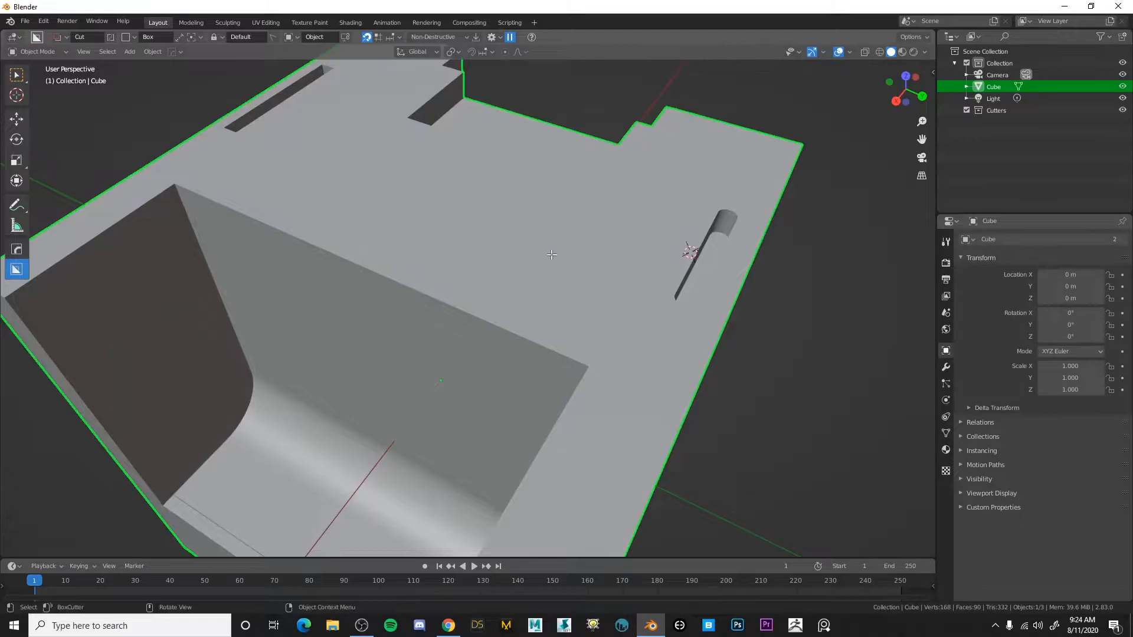
Enter Edit Mode on the cube, try a four-segment bevel on the large cutout's three top edges, and undo the bevel.
key(Tab)
click(803, 334)
middle_drag(626, 235, 546, 294)
scroll(547, 274, up, 4)
scroll(539, 272, down, 5)
scroll(561, 294, up, 4)
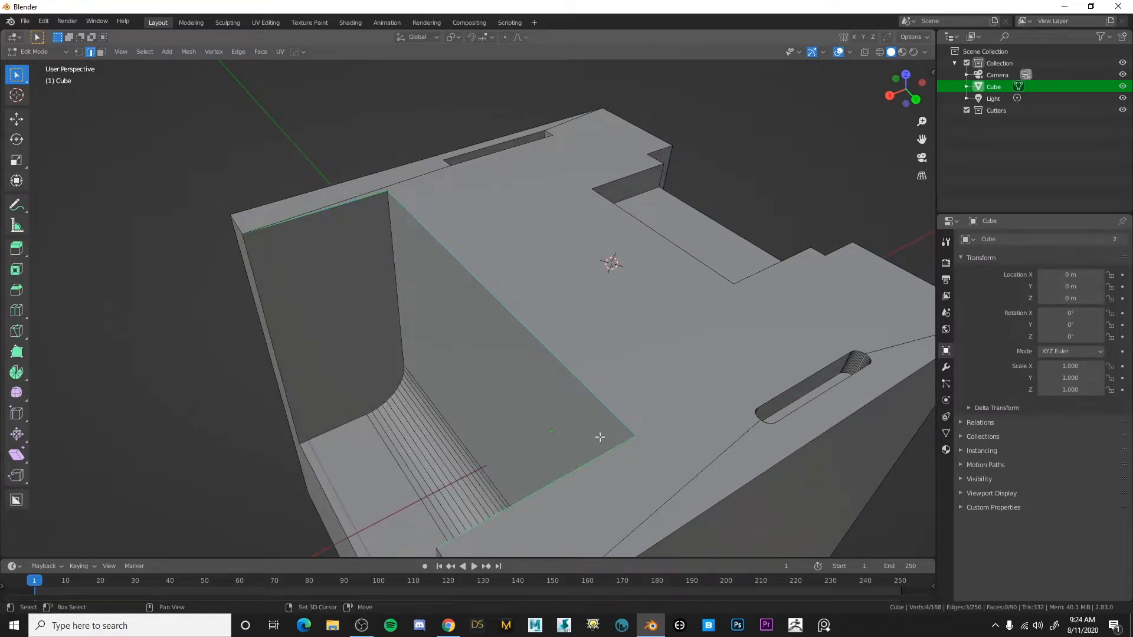
key(ctrl+b)
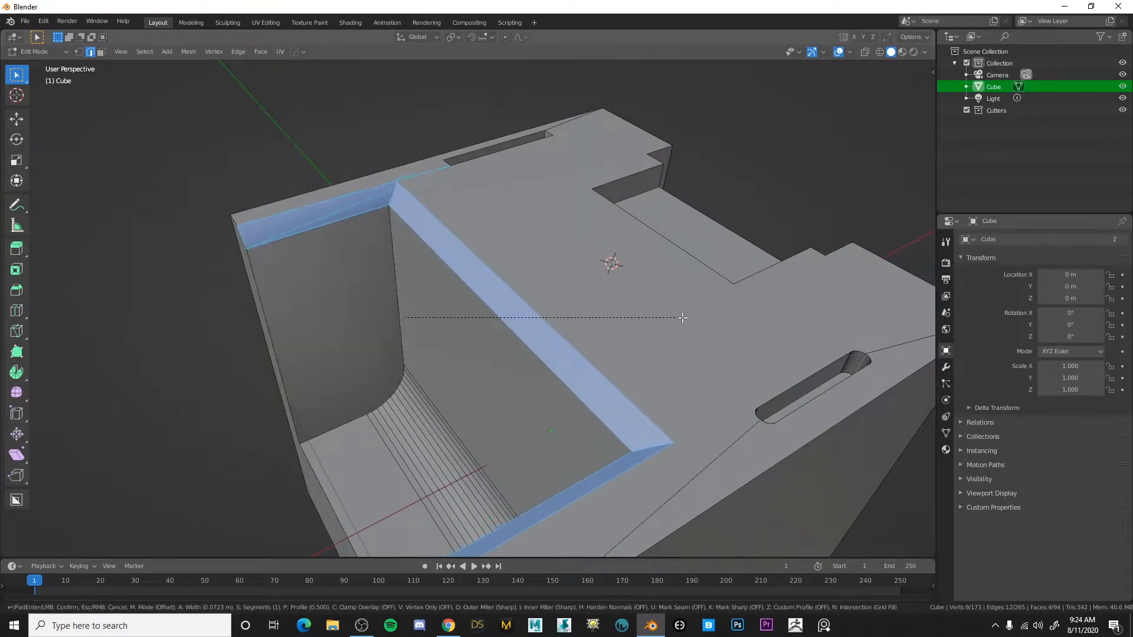
scroll(670, 326, up, 3)
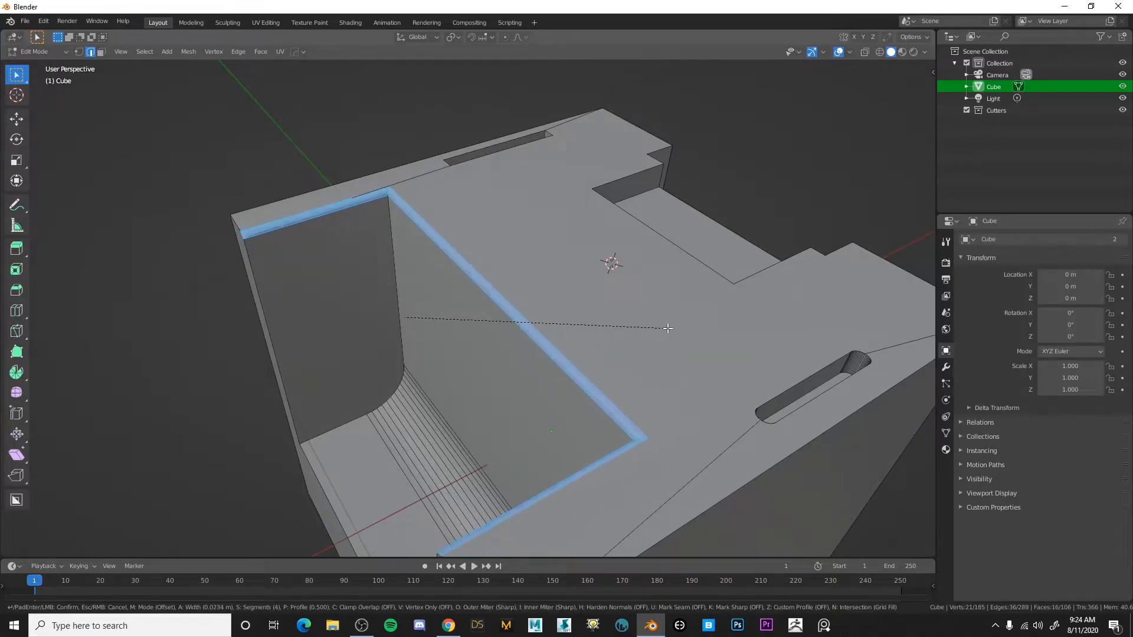
click(664, 329)
key(ctrl+z)
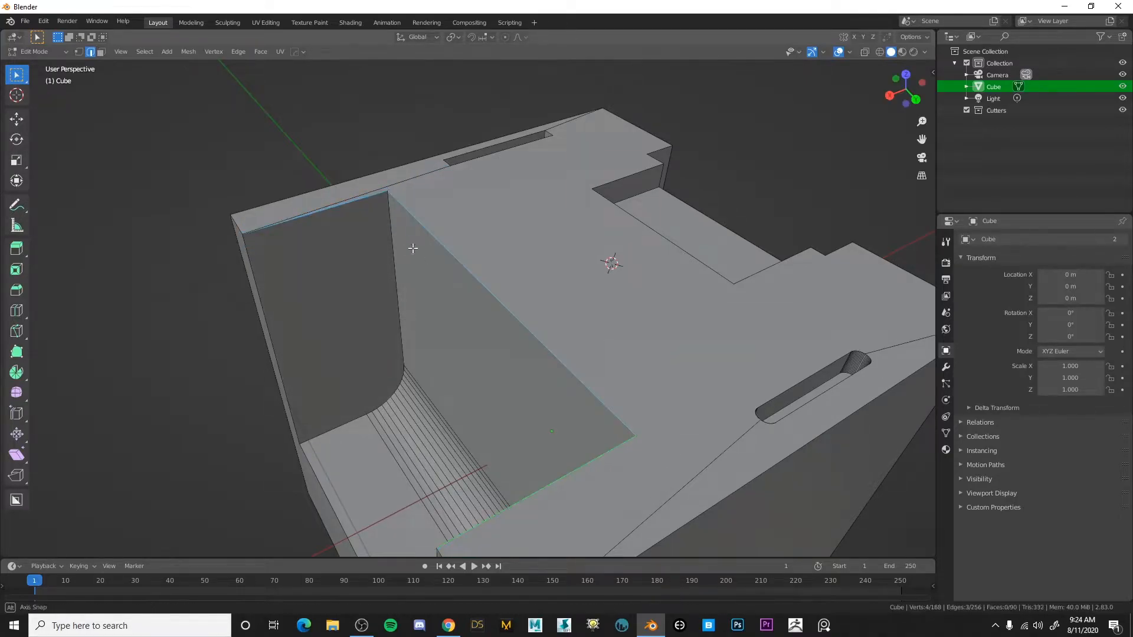
Try to bevel the large cutout's inner top edge.
middle_drag(410, 246, 417, 308)
click(301, 459)
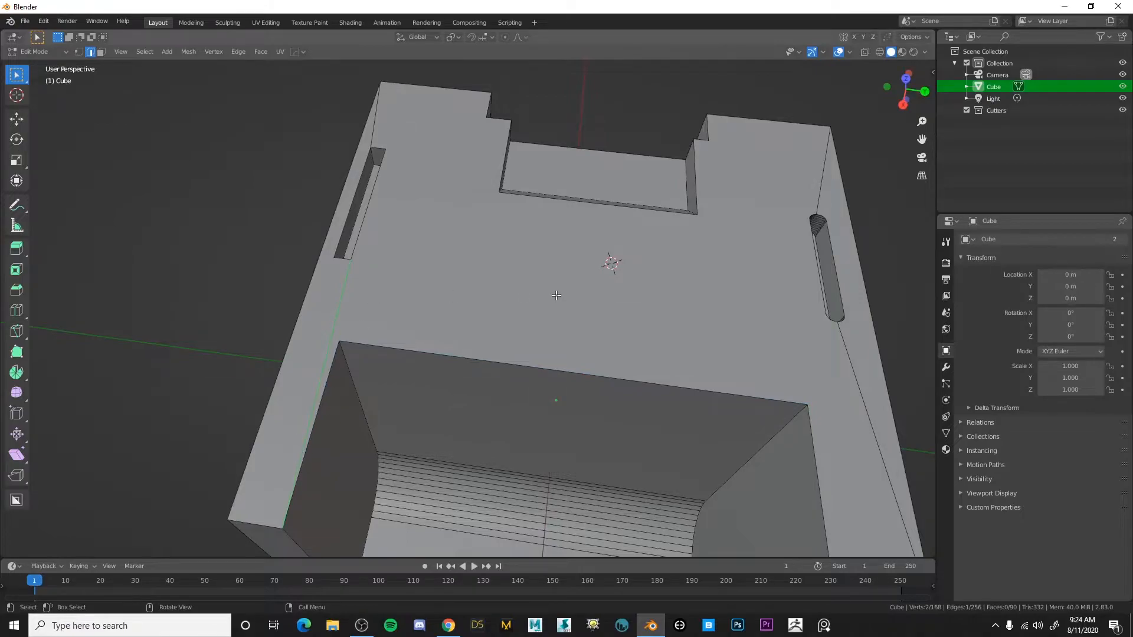
click(575, 368)
middle_drag(655, 365, 588, 331)
key(ctrl+b)
right_click(626, 319)
Try bevelling the wide recess's inner top edge twice, first with four segments, undoing each attempt.
middle_drag(688, 321, 571, 306)
click(672, 287)
key(ctrl+b)
scroll(640, 309, up, 3)
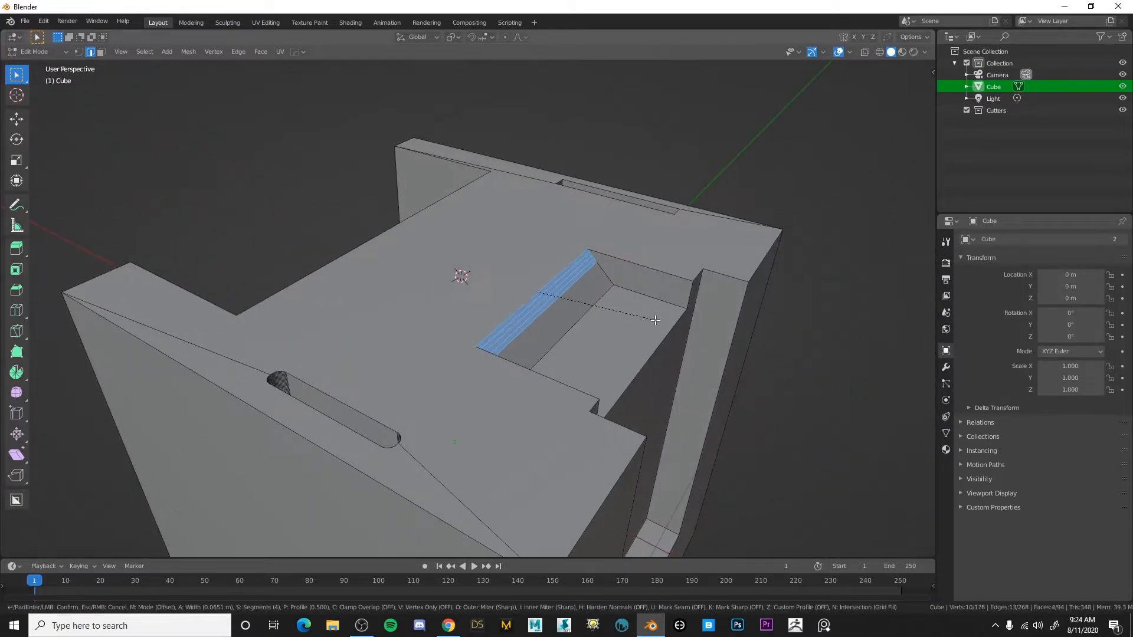
click(652, 317)
key(ctrl+z)
middle_drag(651, 317, 503, 310)
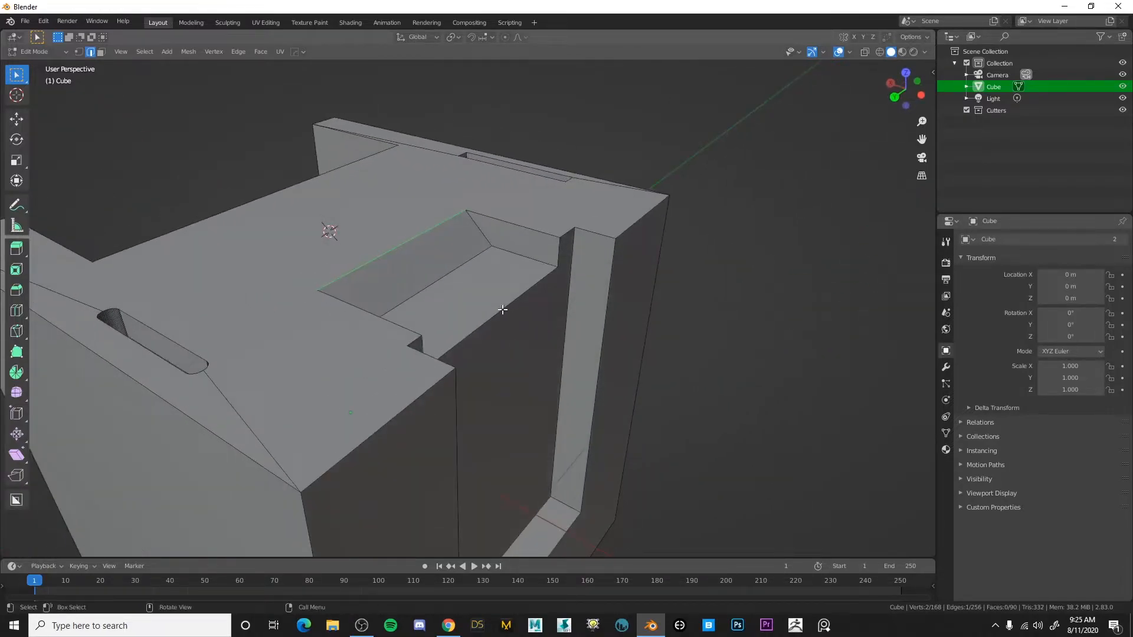
key(ctrl+b)
click(529, 337)
key(ctrl+z)
Examine the applied cube's slots, recess and large cutout from several sides, and return to Object Mode.
scroll(530, 337, down, 4)
middle_drag(452, 324, 506, 324)
scroll(410, 324, down, 2)
middle_drag(354, 322, 473, 342)
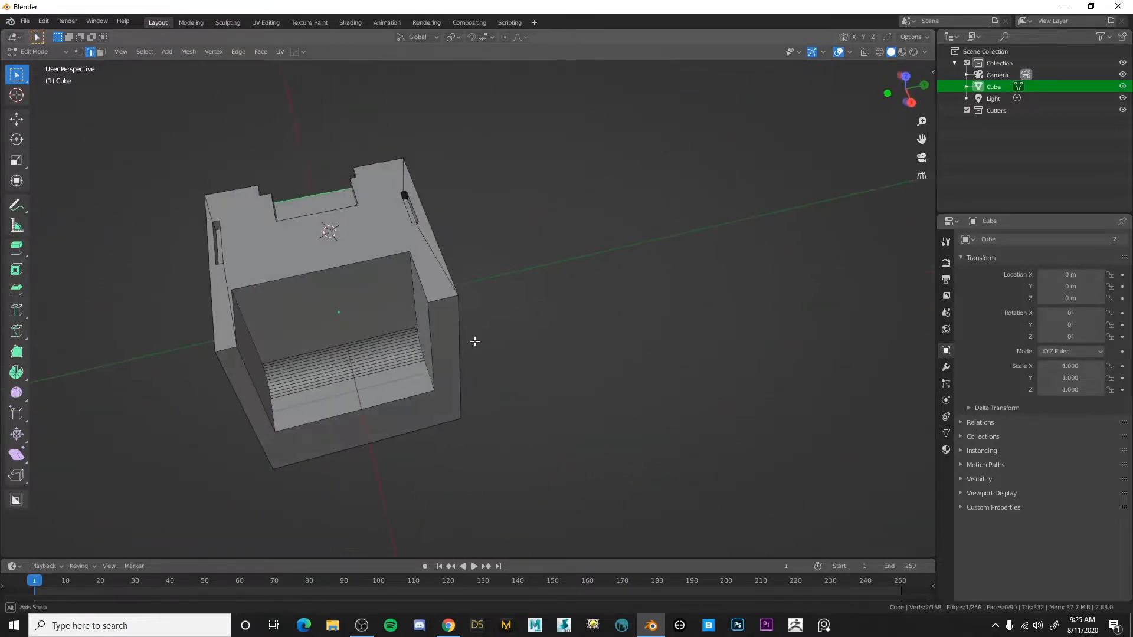
shift+middle_drag(372, 294, 559, 300)
scroll(559, 299, up, 5)
middle_drag(584, 349, 525, 244)
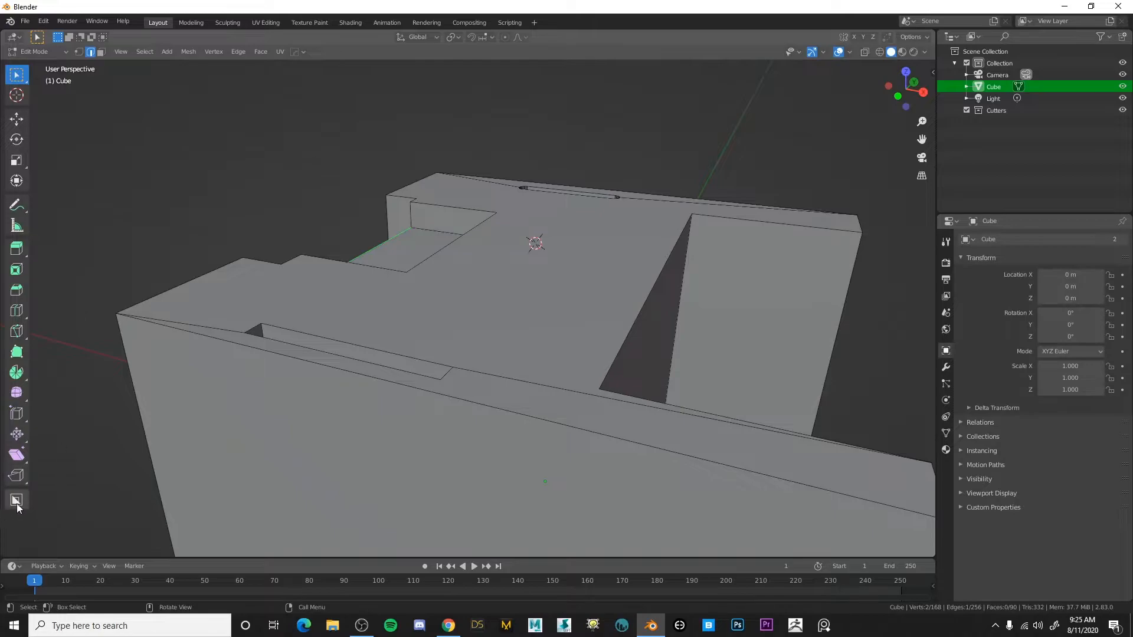
scroll(436, 295, down, 2)
middle_drag(576, 241, 482, 178)
scroll(511, 293, down, 2)
key(Tab)
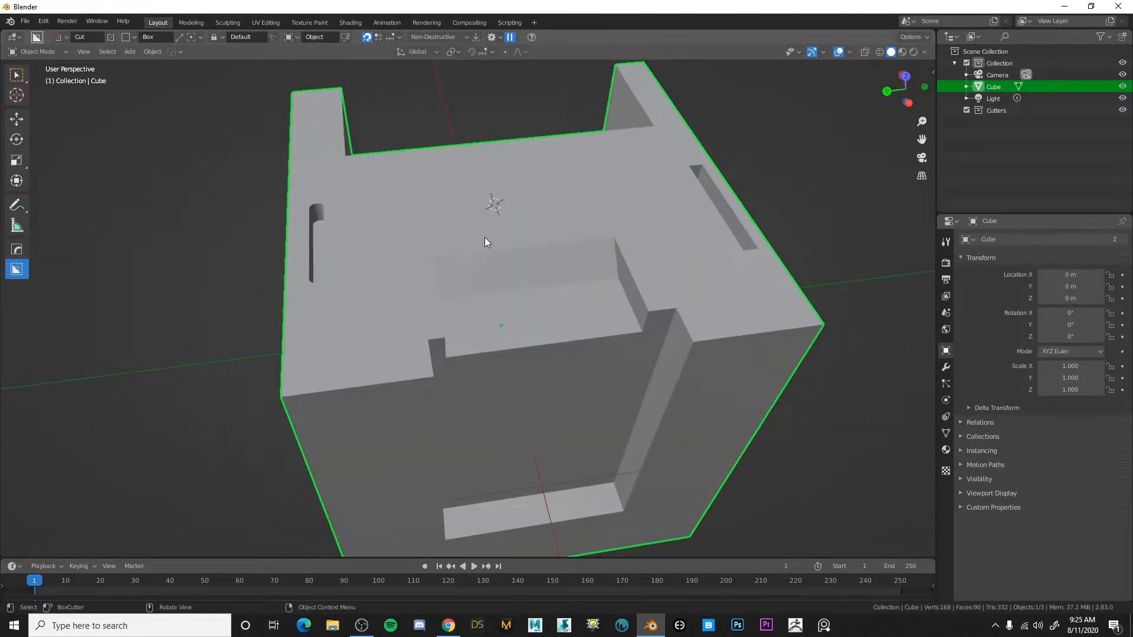
Deselect the cube and try drawing a BoxCutter box over its top face with nothing selected.
scroll(496, 234, down, 4)
key(alt+a)
middle_drag(700, 231, 549, 251)
scroll(549, 251, up, 5)
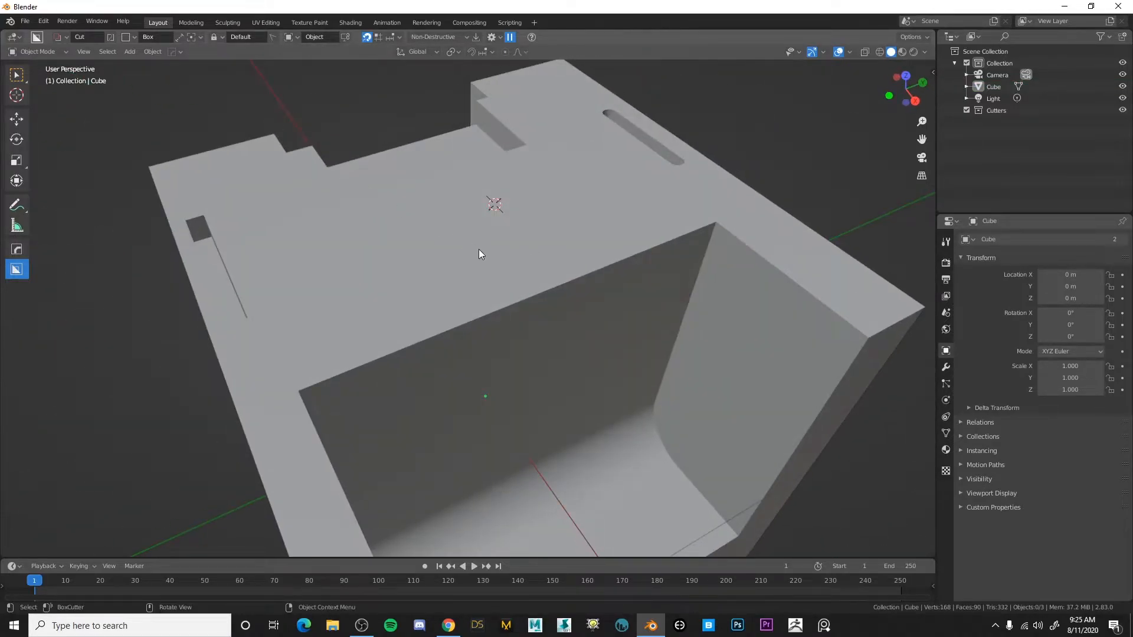
middle_drag(299, 244, 349, 310)
drag(499, 323, 467, 459)
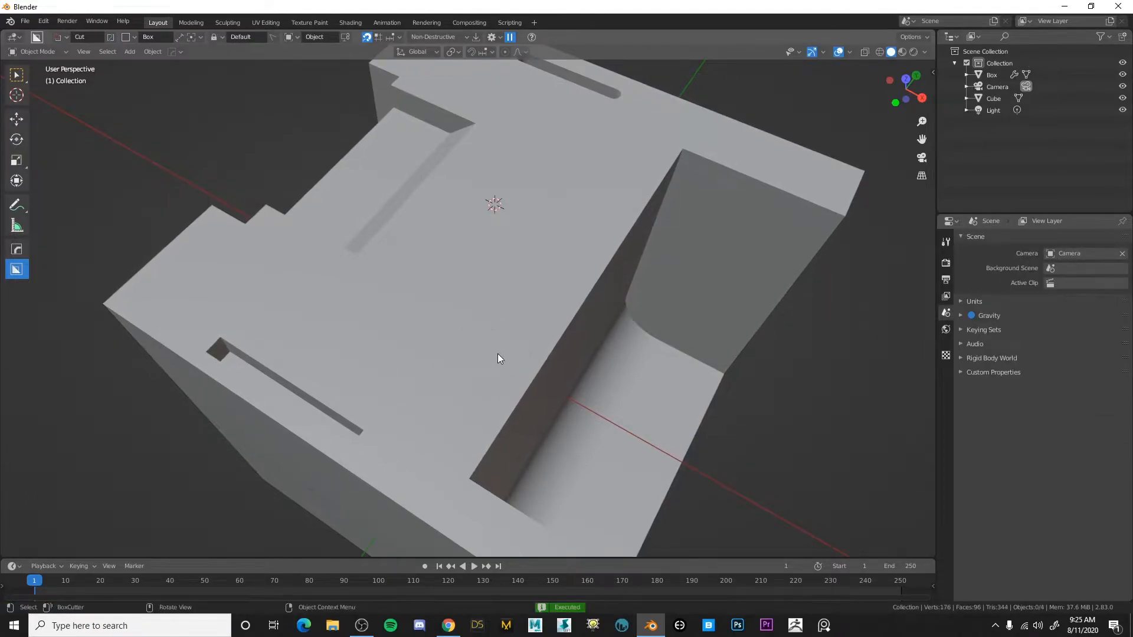
Try cutting a small rectangular pocket into the middle of the top face with the cube selected.
drag(460, 274, 450, 377)
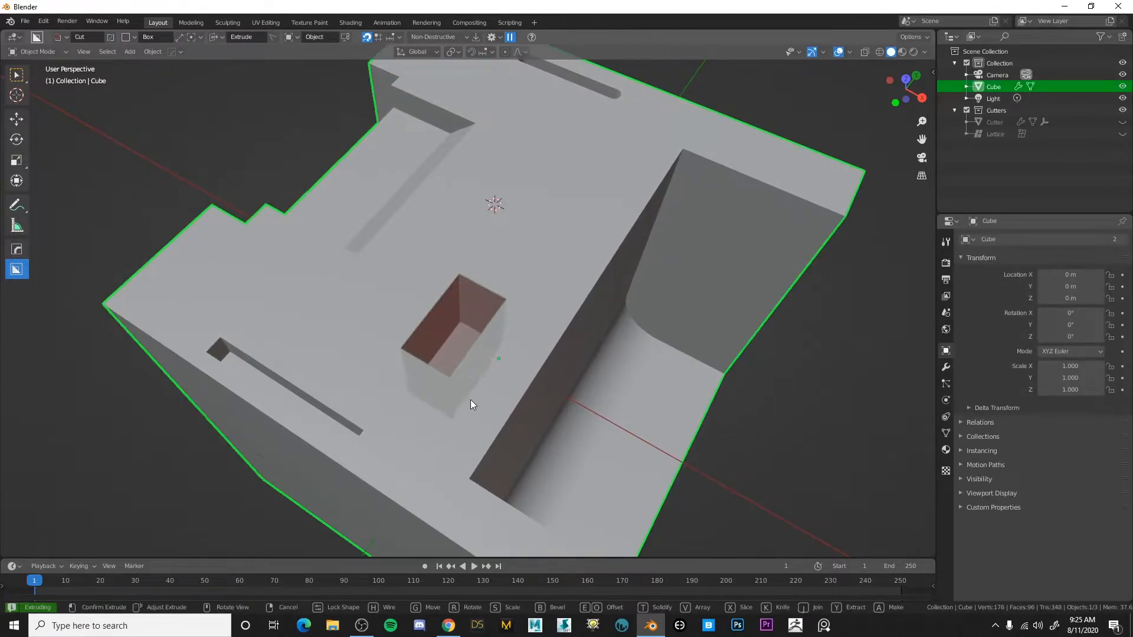
click(465, 385)
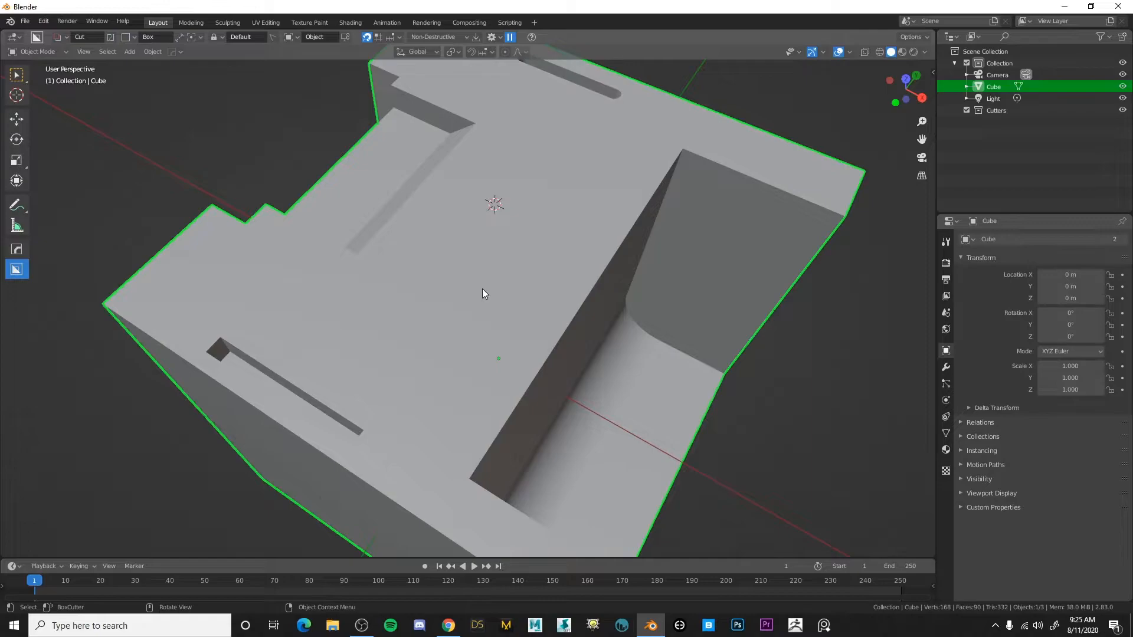
middle_drag(592, 302, 561, 278)
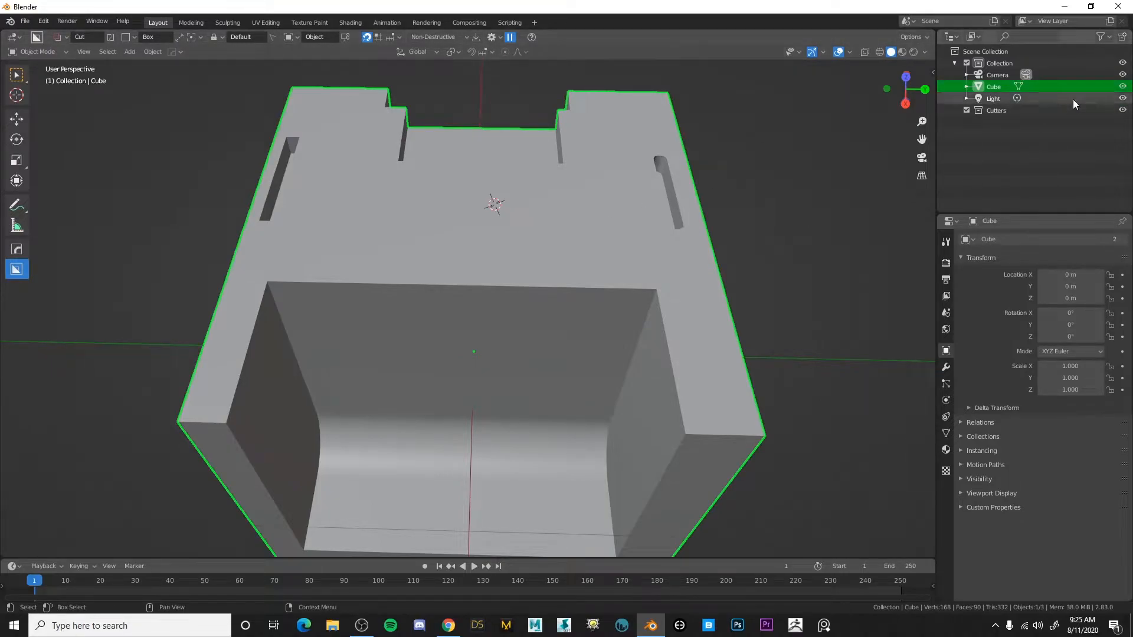
Hide the cube and place the 3D cursor at the world origin in top view.
click(1123, 86)
middle_drag(679, 271, 647, 282)
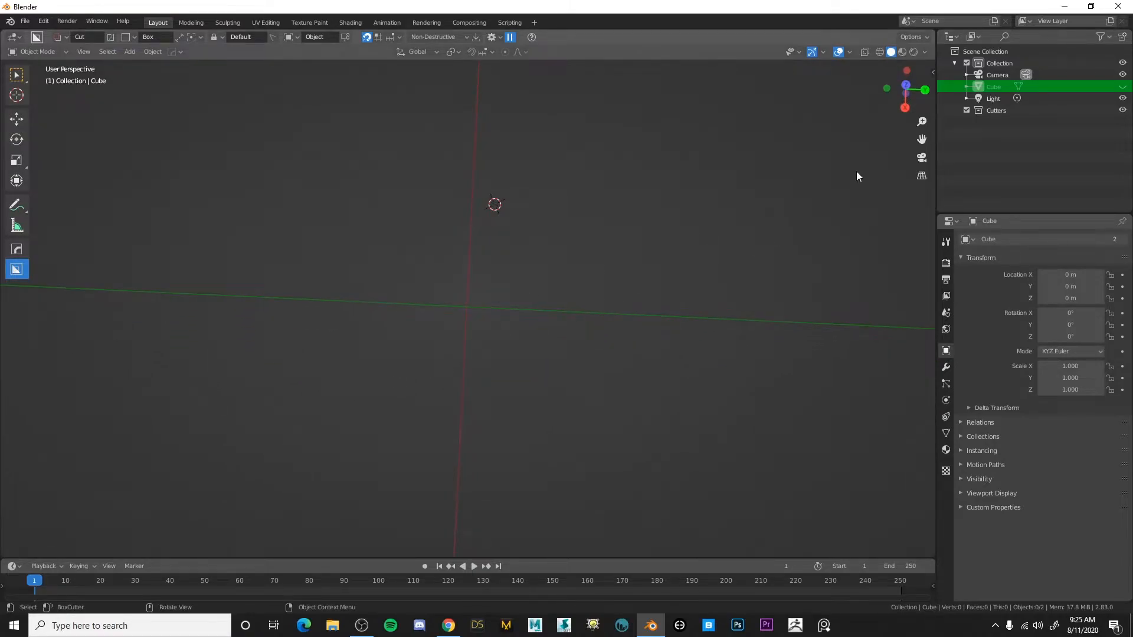
click(906, 84)
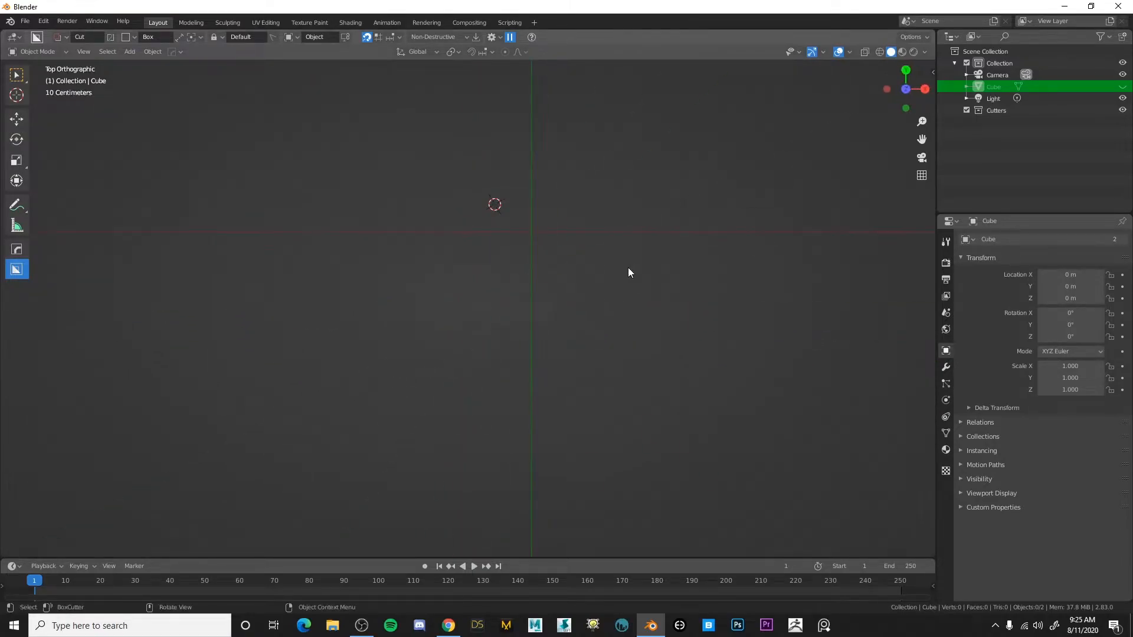
shift+right_click(530, 232)
Start a new scene with the default cube, discarding the unsaved changes.
click(24, 22)
mouse_move(35, 31)
click(129, 34)
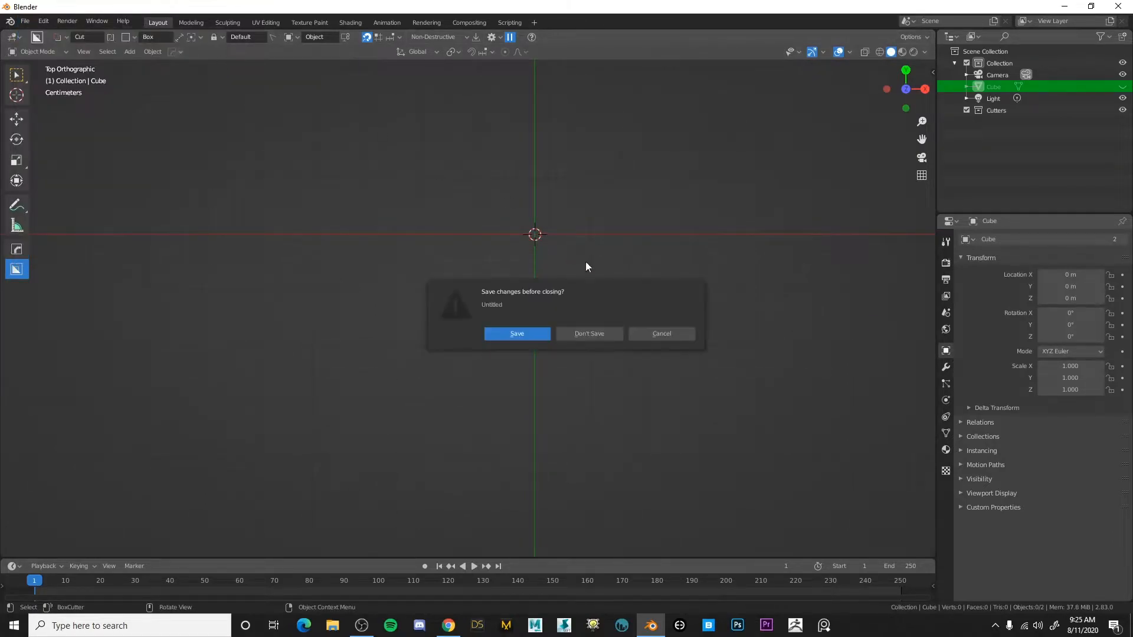
click(588, 333)
scroll(514, 321, up, 8)
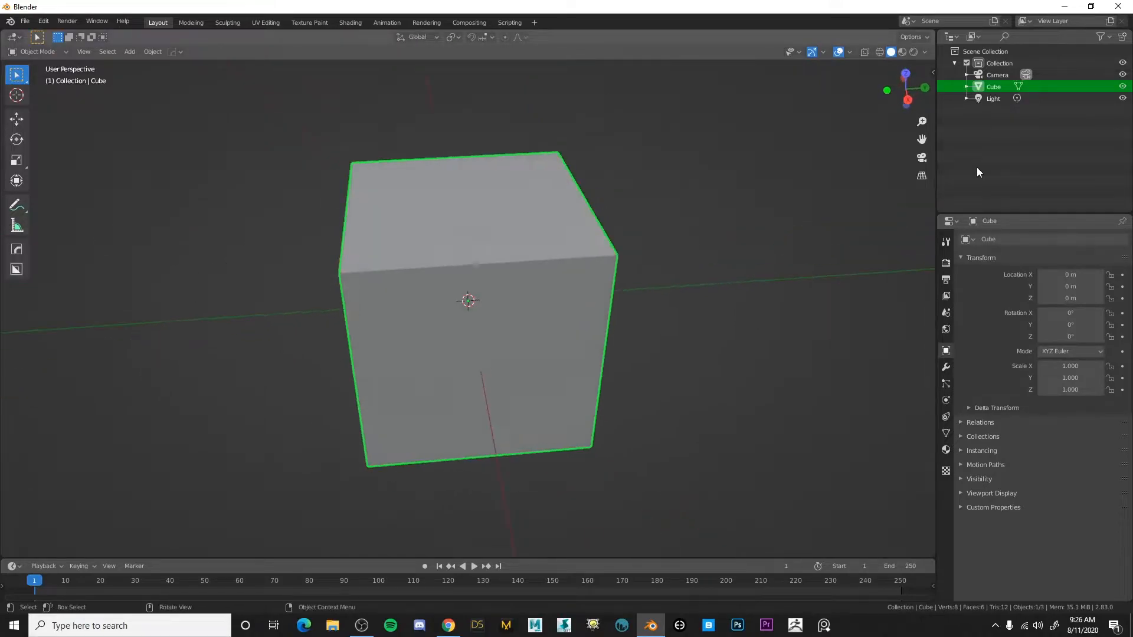
Hide the cube and add a mesh cylinder with 32 vertices at the world origin.
click(1122, 85)
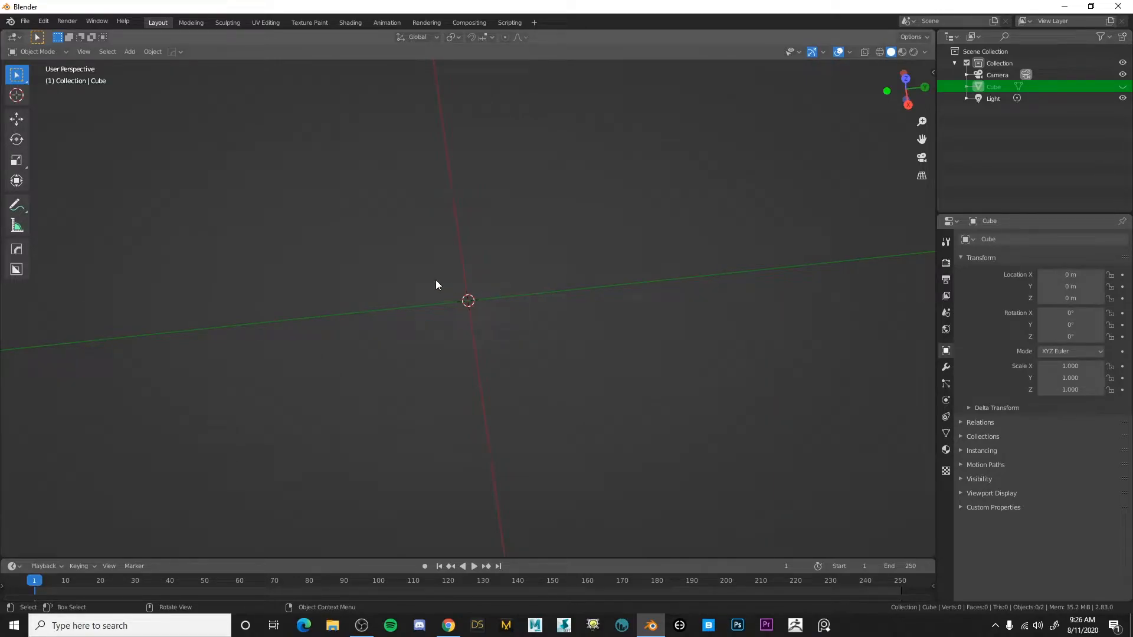
key(shift+a)
mouse_move(440, 281)
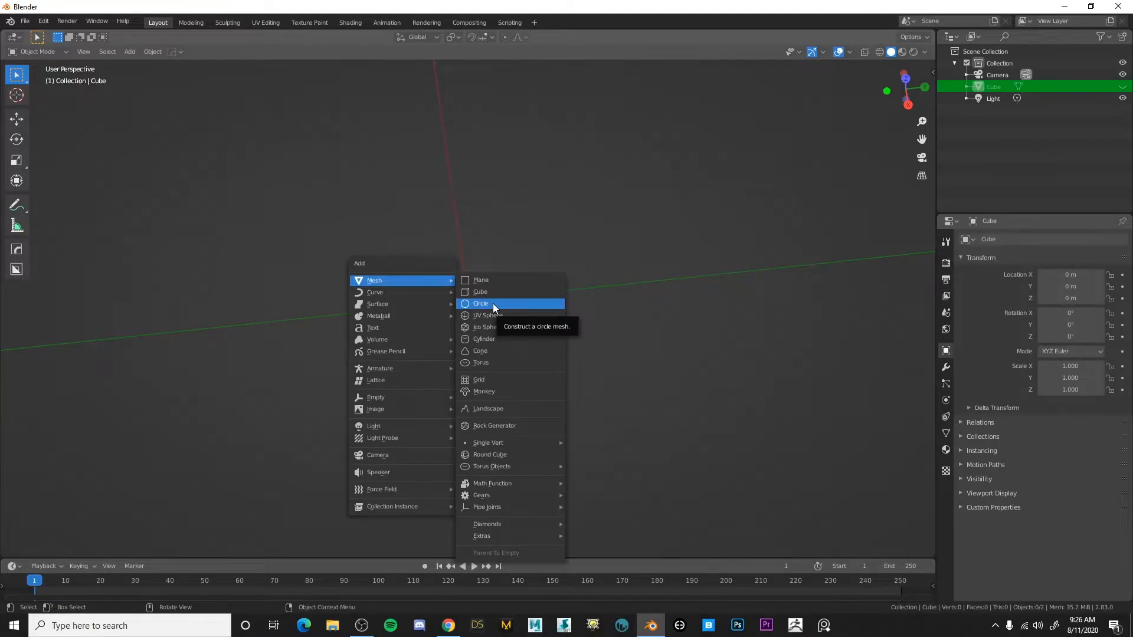
click(500, 337)
middle_drag(500, 340, 488, 291)
scroll(494, 279, up, 5)
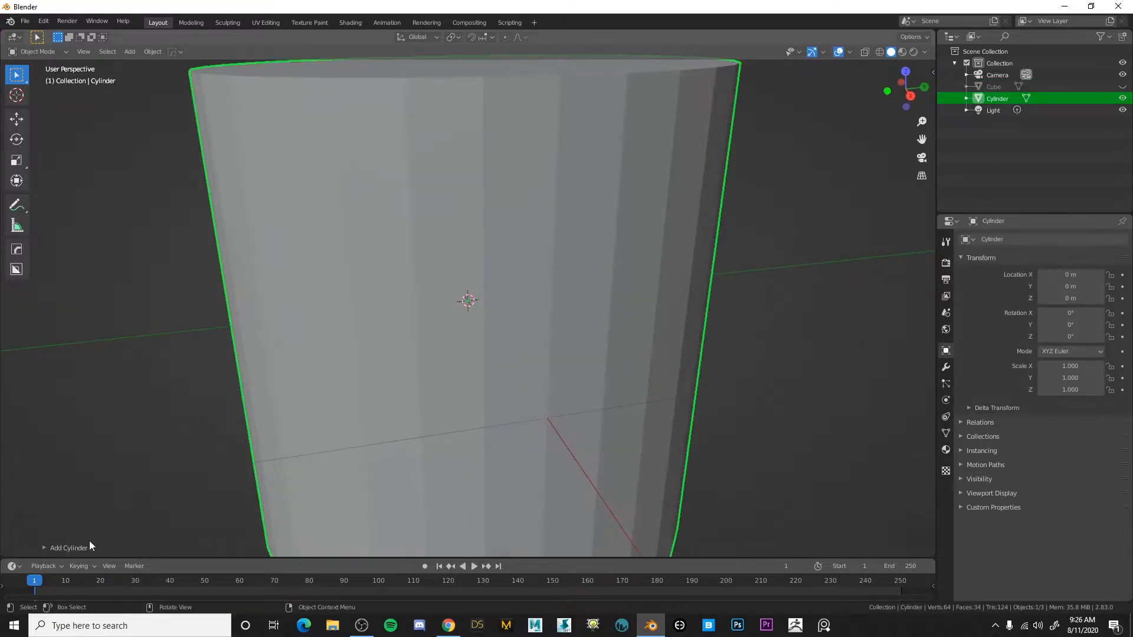
click(69, 548)
double_click(156, 405)
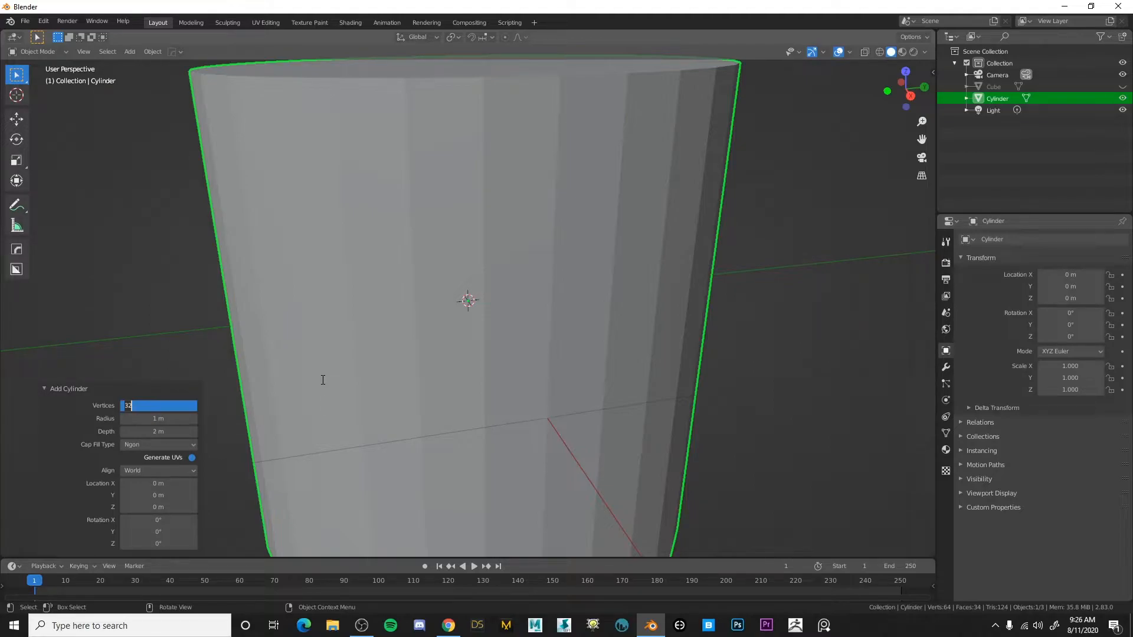
key(Return)
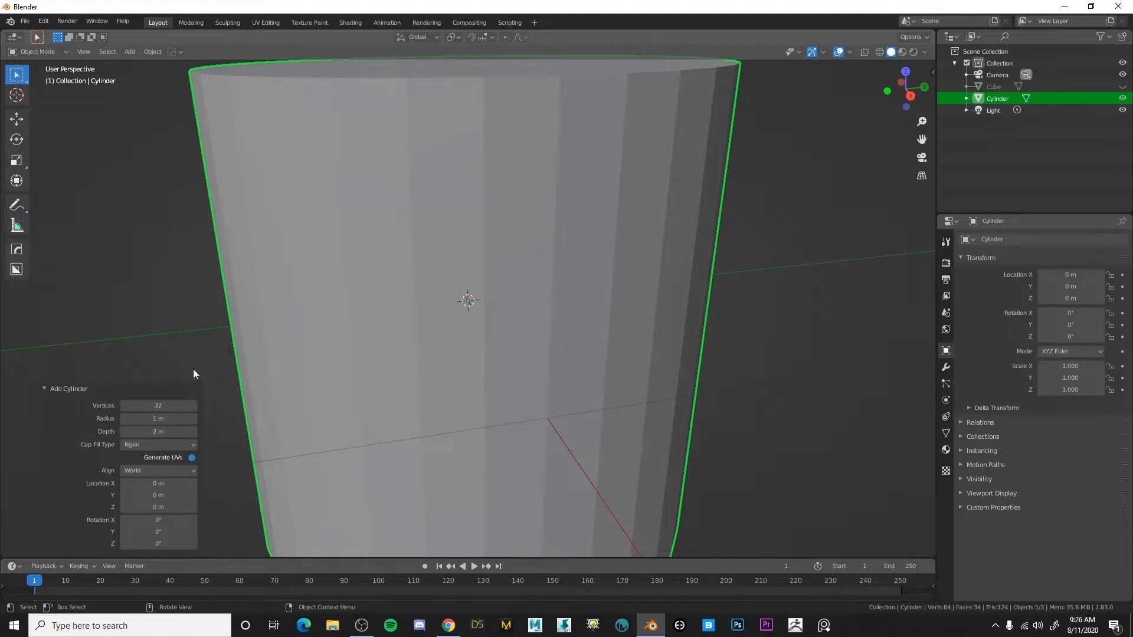
click(62, 394)
scroll(425, 273, down, 4)
middle_drag(590, 236, 512, 267)
scroll(512, 267, up, 3)
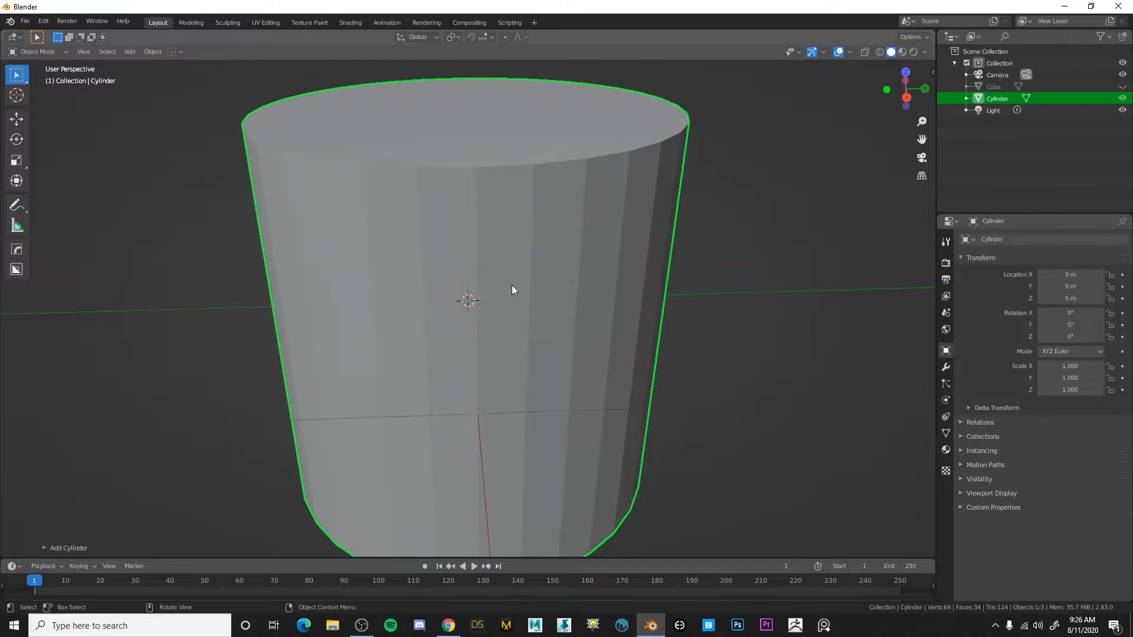
Activate BoxCutter and smooth the cylinder's faceted side shading with the HOps Sharpen operation.
click(17, 269)
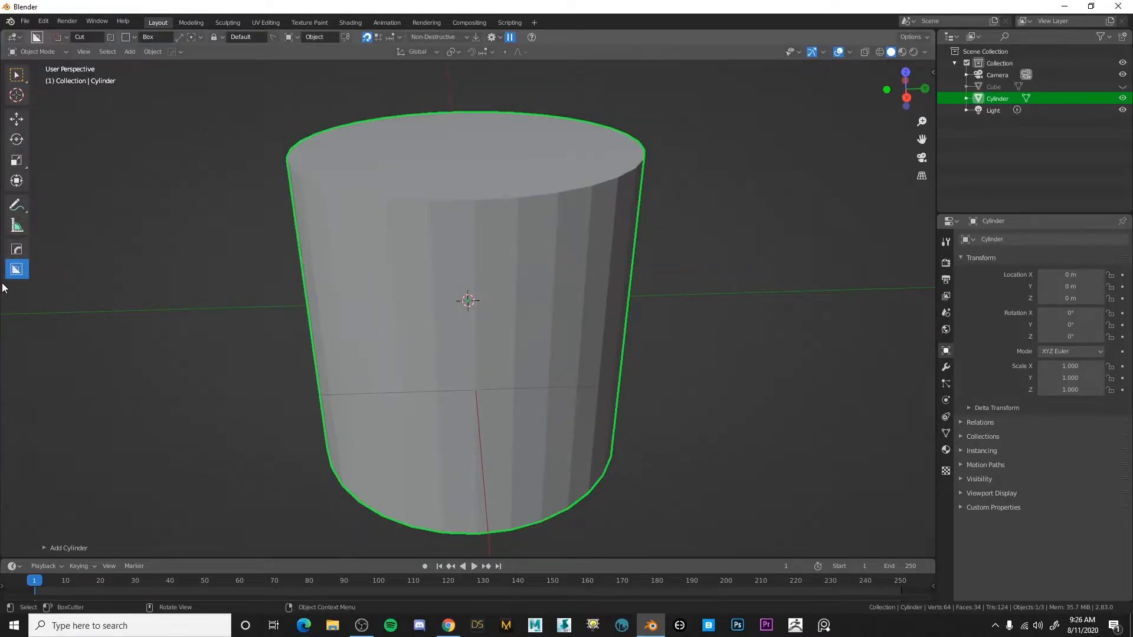
right_click(517, 281)
scroll(549, 289, up, 4)
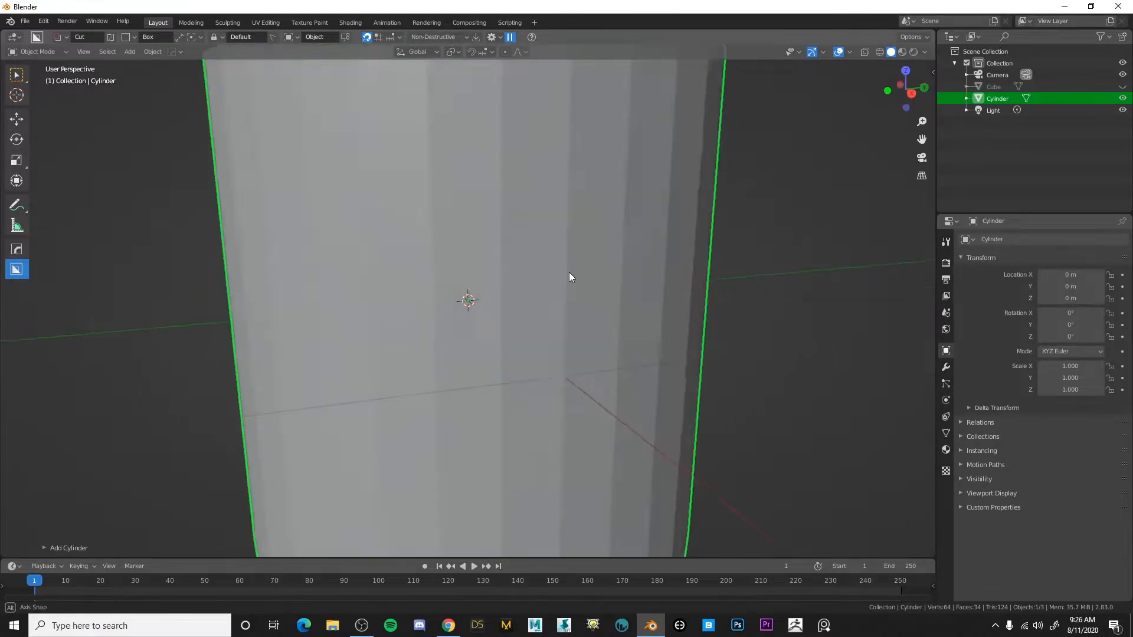
scroll(590, 187, down, 3)
middle_drag(613, 236, 525, 224)
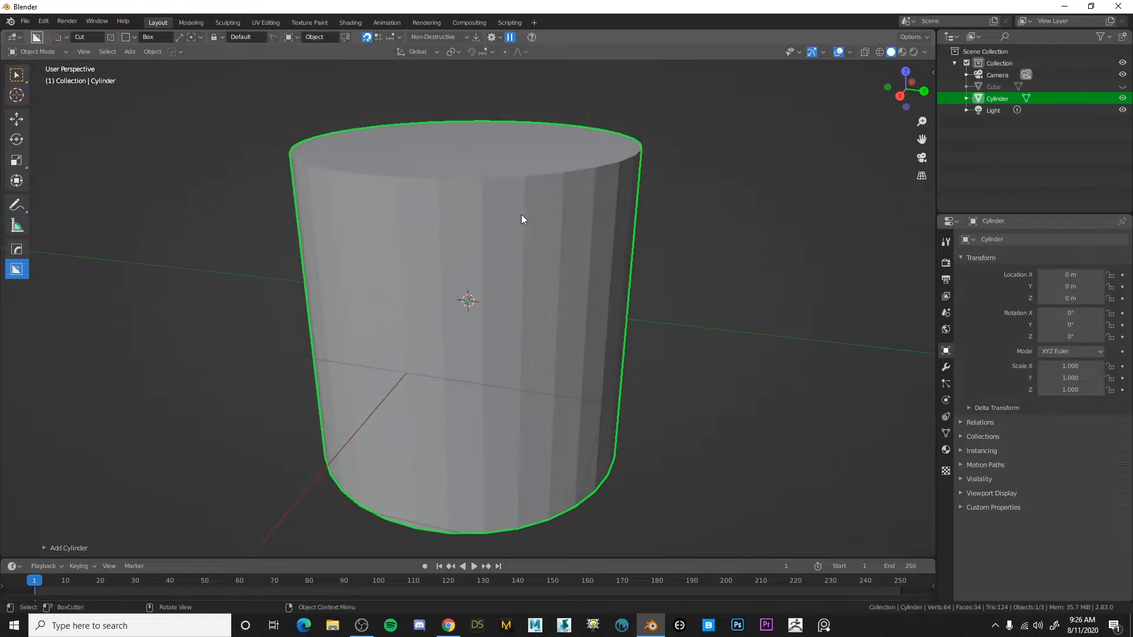
scroll(541, 237, up, 5)
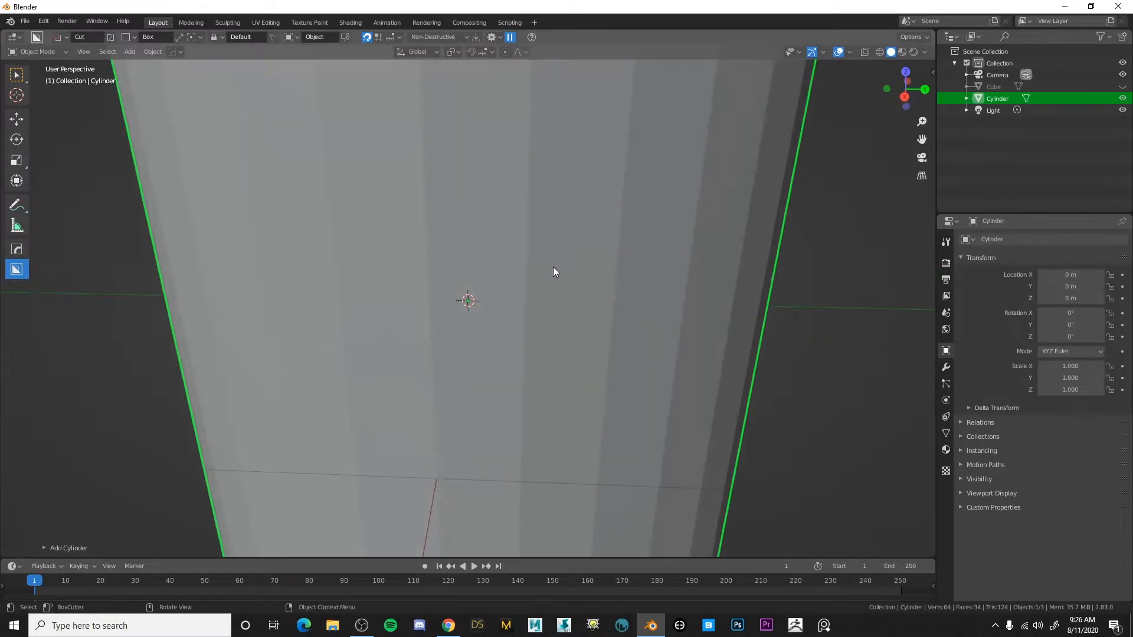
scroll(590, 231, down, 4)
middle_drag(564, 242, 543, 273)
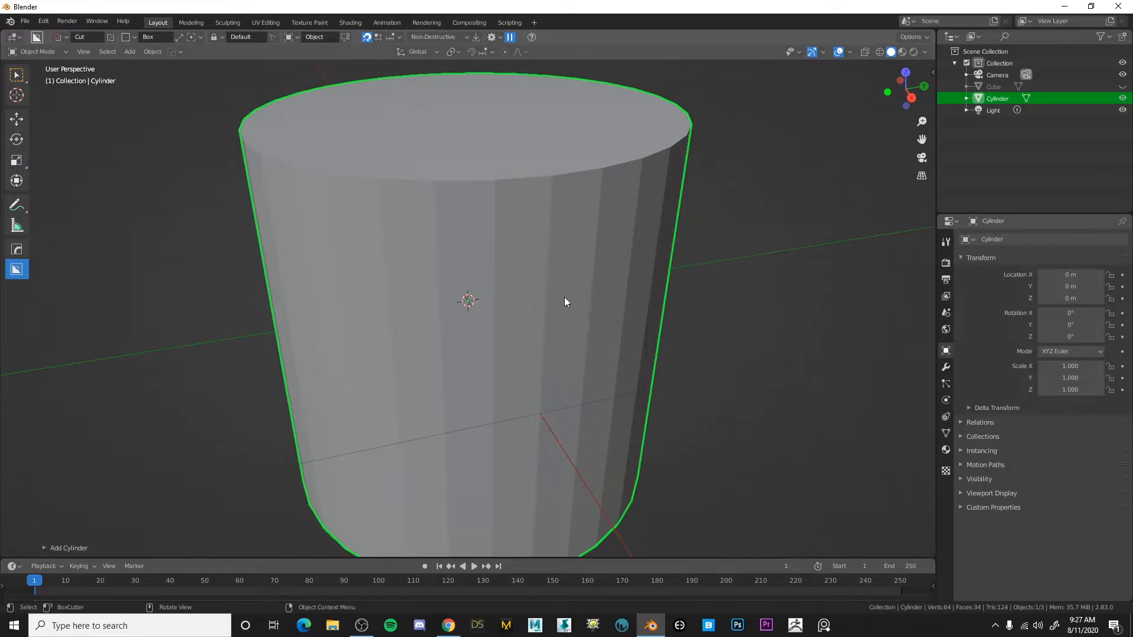
key(q)
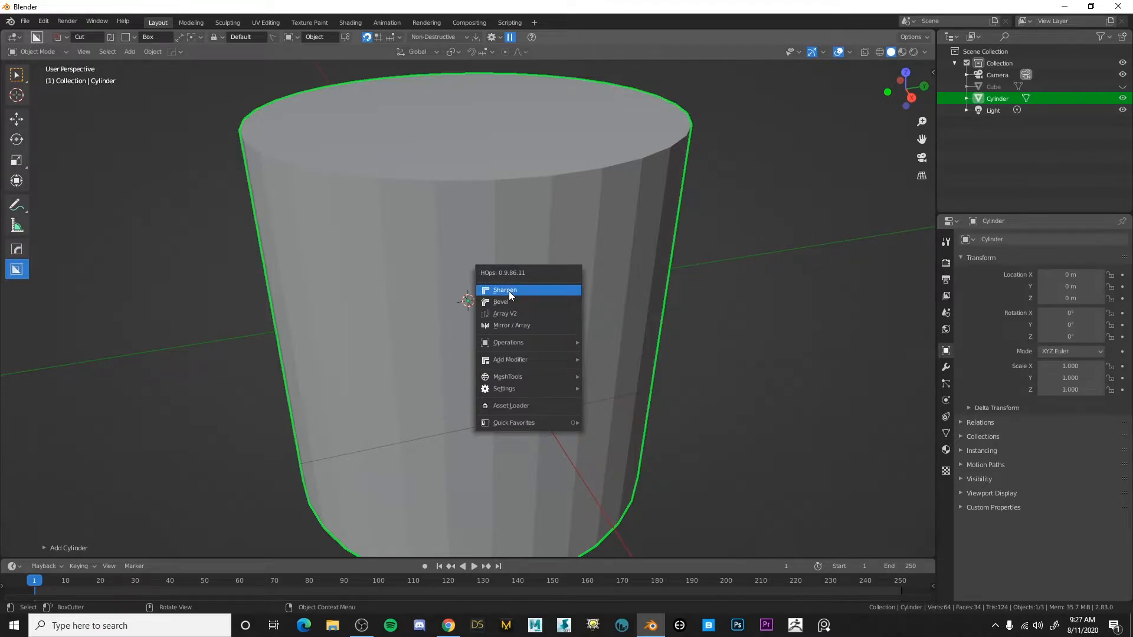
click(509, 291)
scroll(507, 286, down, 3)
middle_drag(175, 101, 163, 103)
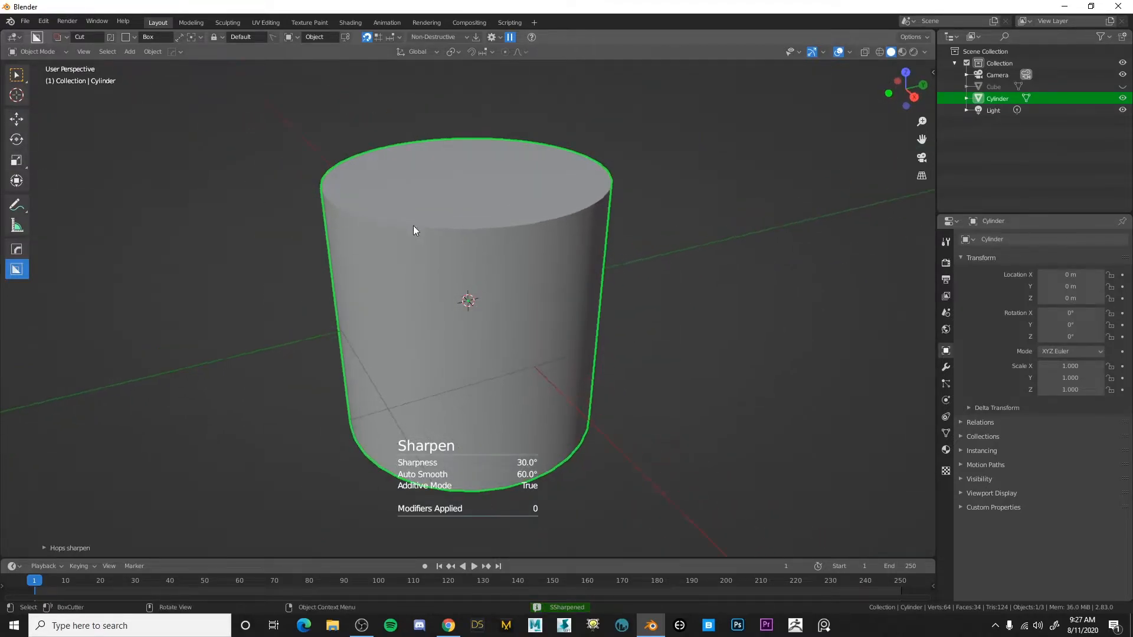
In bottom orthographic view, duplicate the cylinder twice along X, placing the copies at 3 m and -3 m.
click(17, 75)
click(639, 256)
middle_drag(640, 257, 531, 396)
click(536, 252)
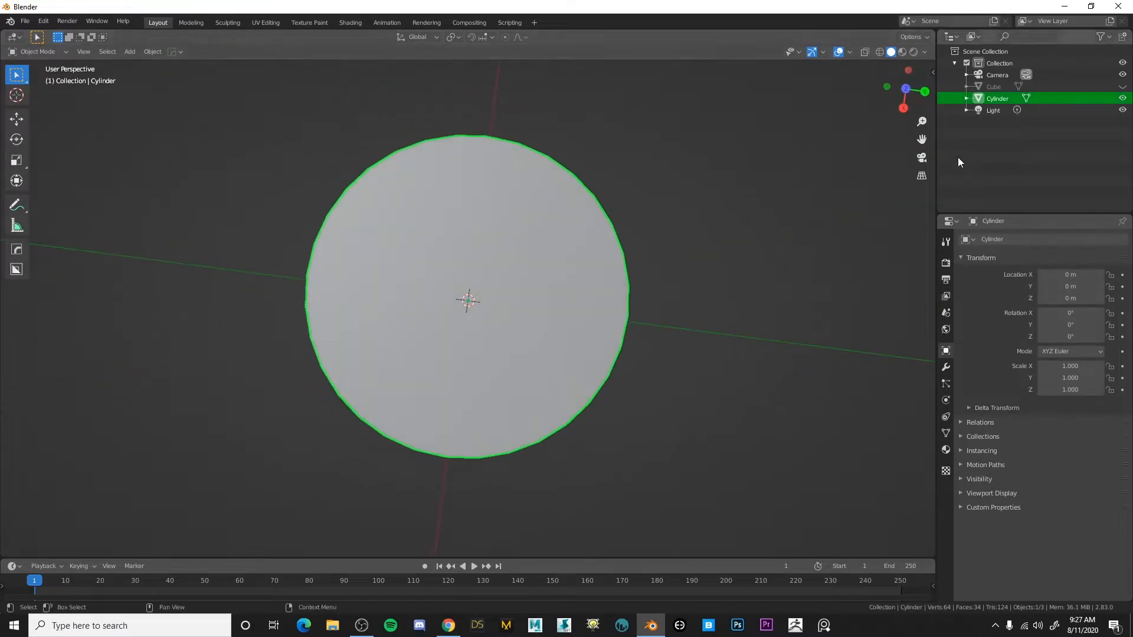
click(903, 92)
scroll(549, 317, down, 3)
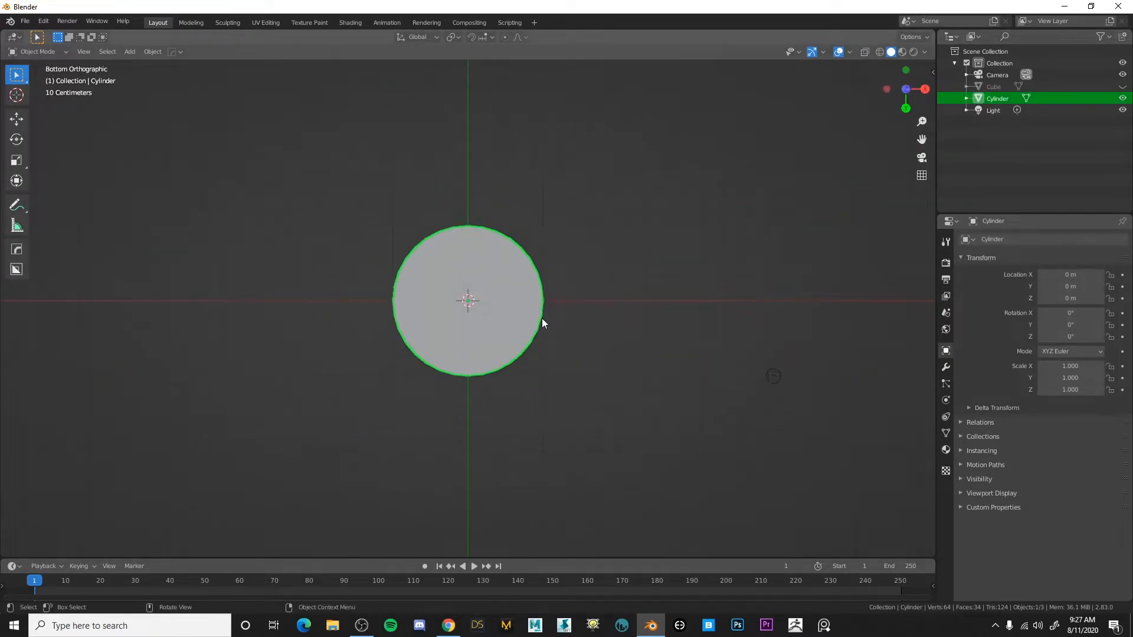
scroll(542, 318, down, 1)
key(shift+d)
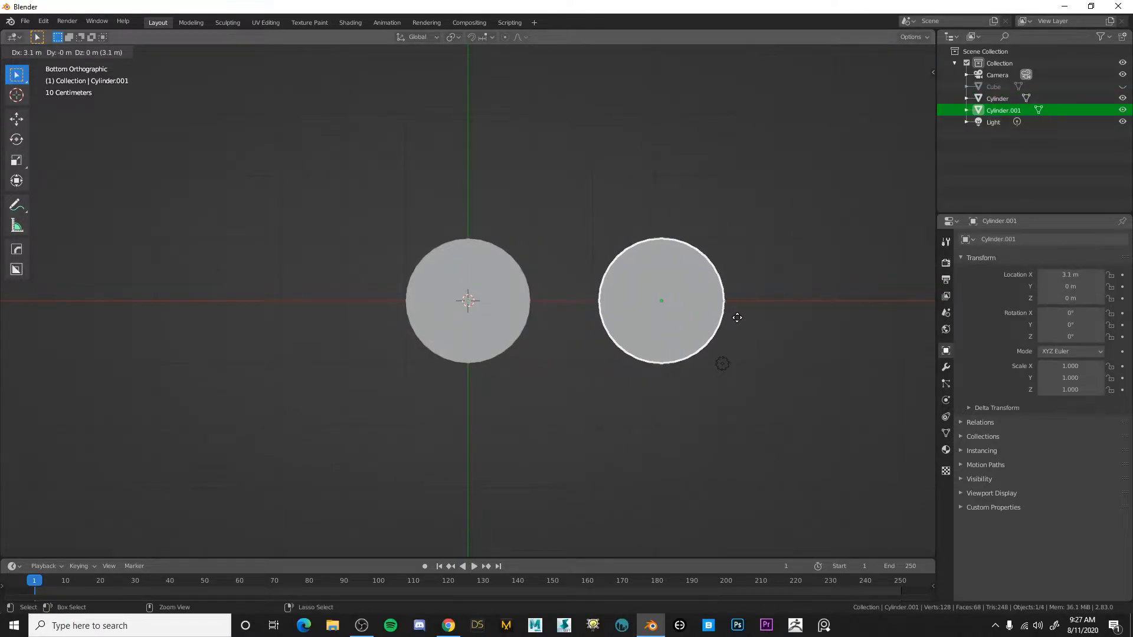
click(728, 318)
key(shift+d)
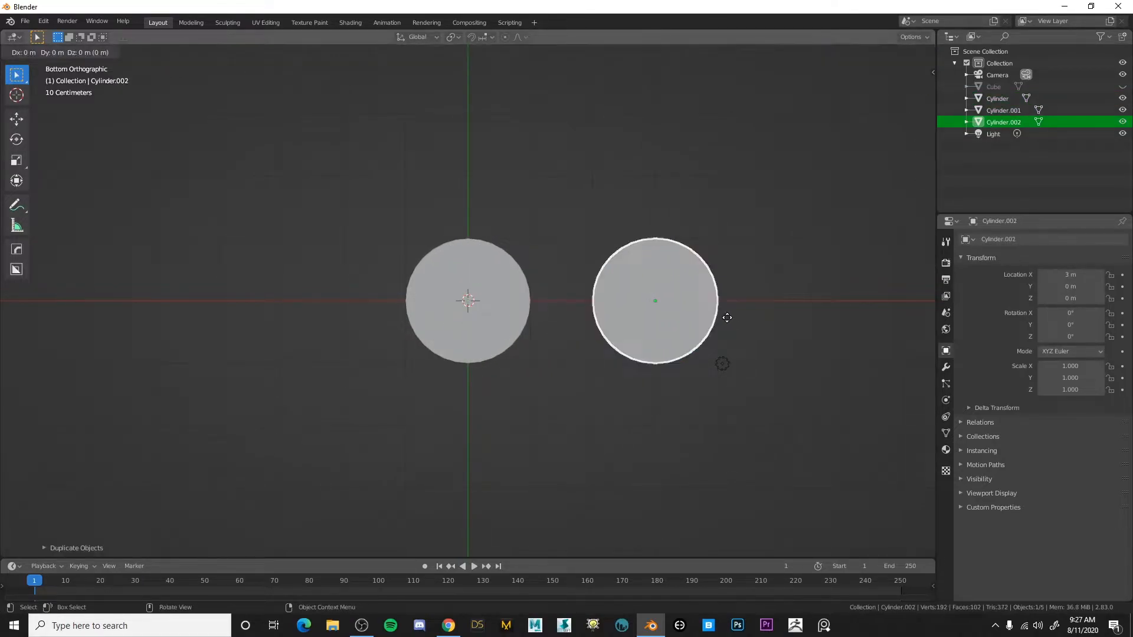
click(355, 318)
scroll(402, 338, down, 1)
shift+middle_drag(419, 342, 385, 303)
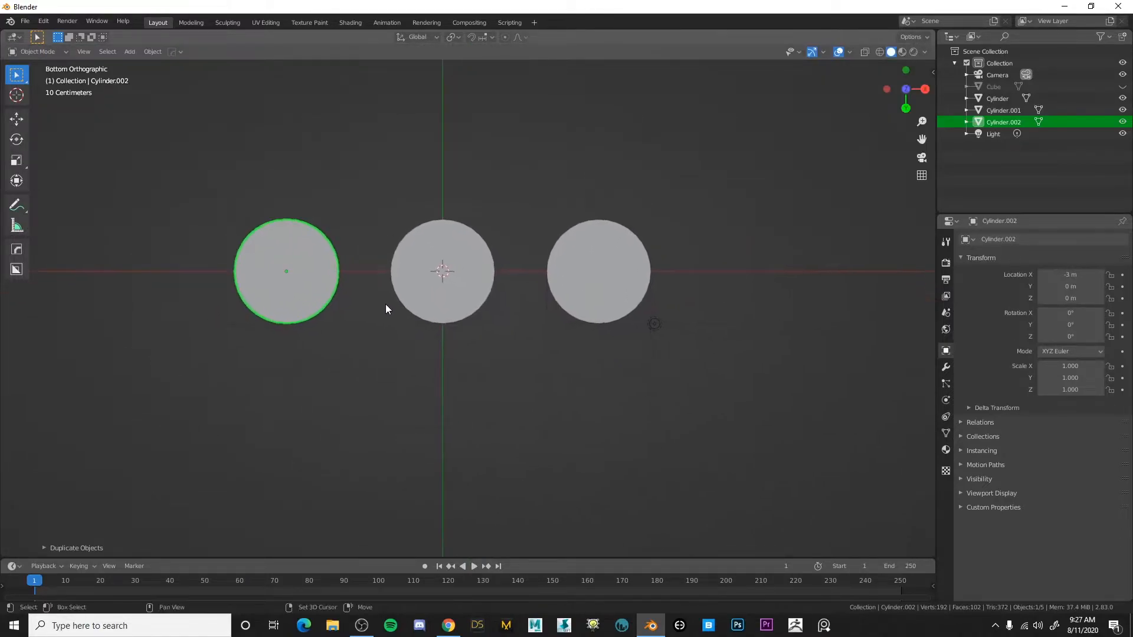
Duplicate the row of three cylinders twice, placing the staggered copies at about 3 m and -3 m along Y.
shift+drag(279, 178, 600, 272)
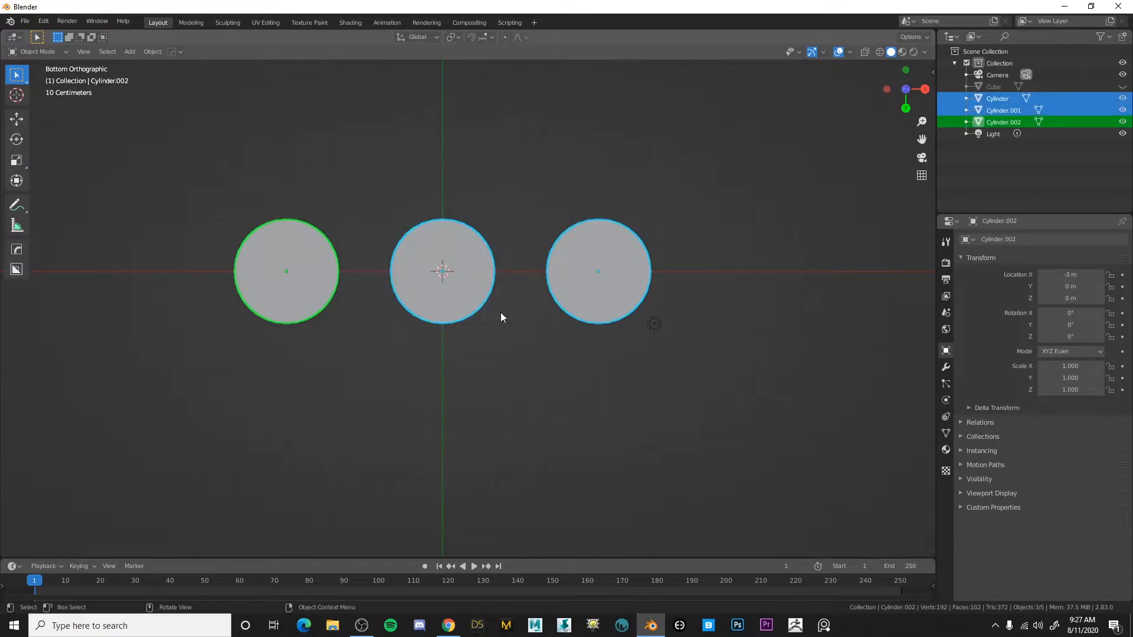
key(shift+d)
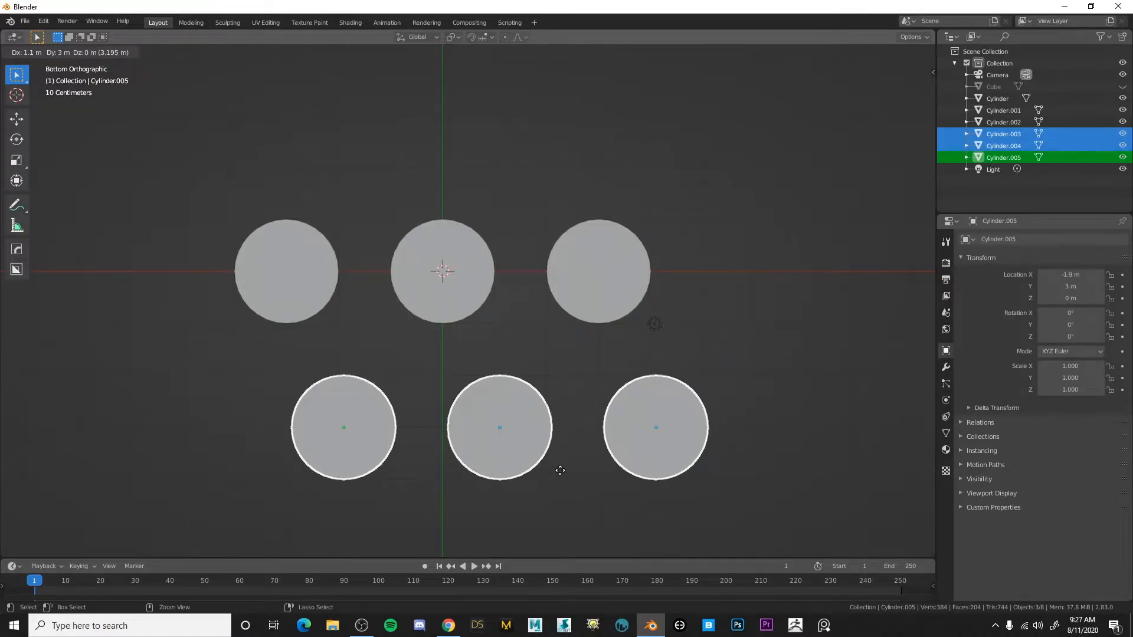
click(560, 471)
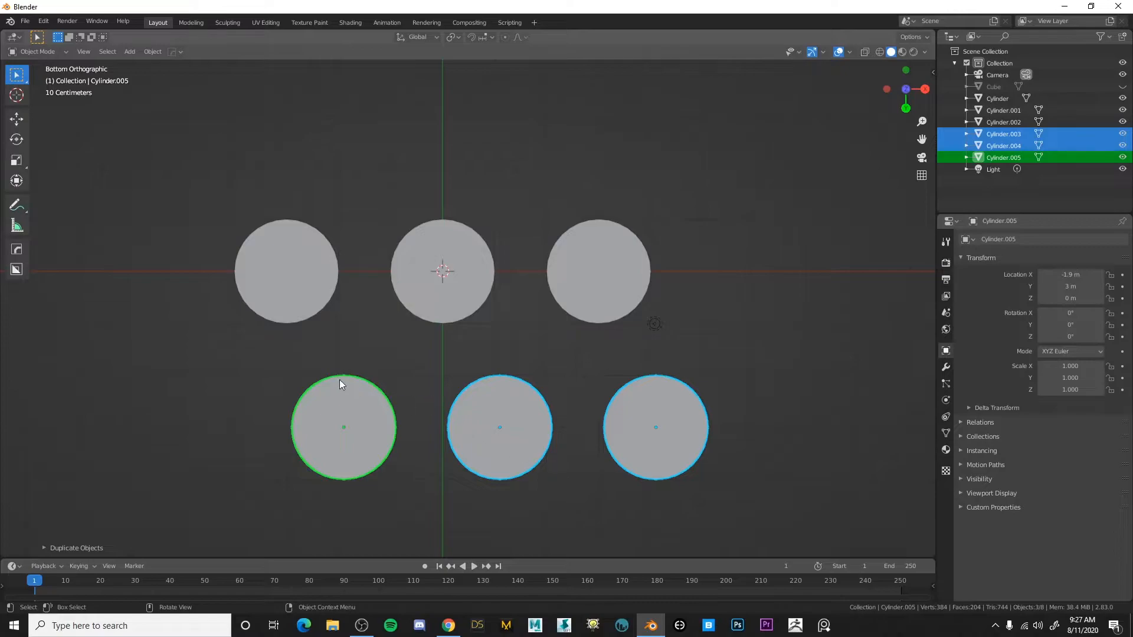
drag(305, 354, 698, 447)
key(shift+d)
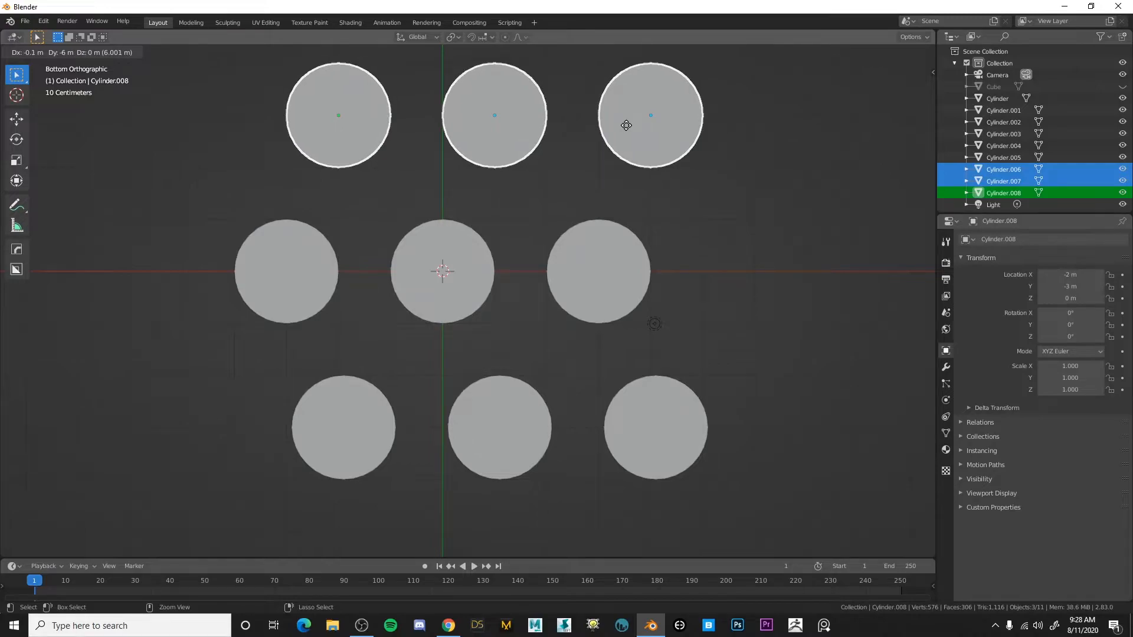
click(626, 125)
scroll(661, 153, down, 4)
scroll(702, 195, up, 2)
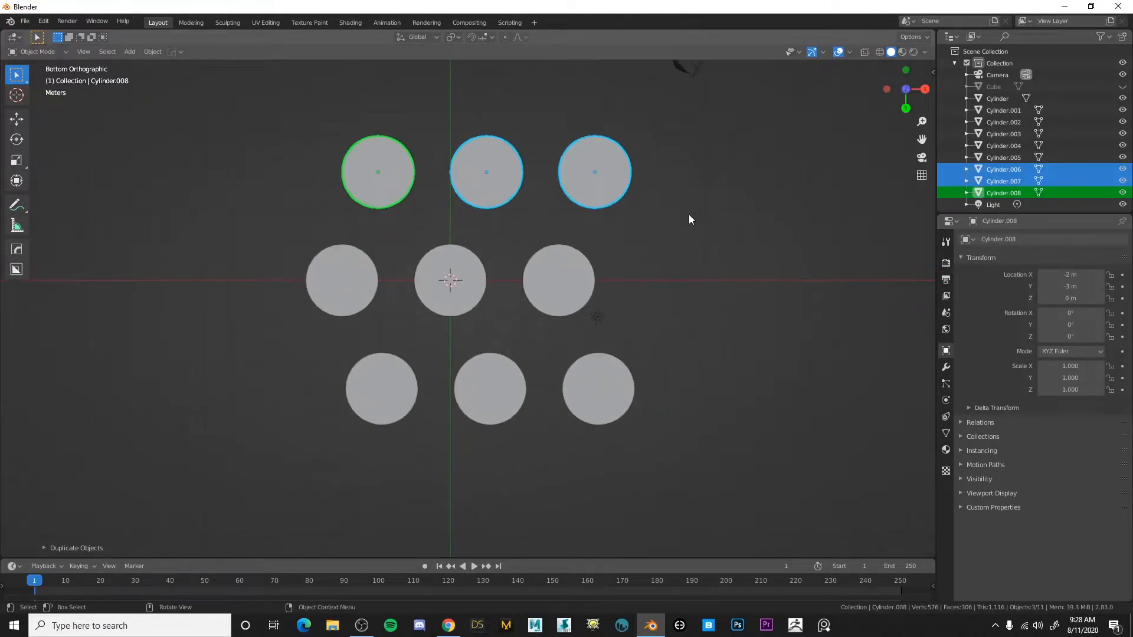
Delete the light from the scene.
click(689, 217)
click(598, 318)
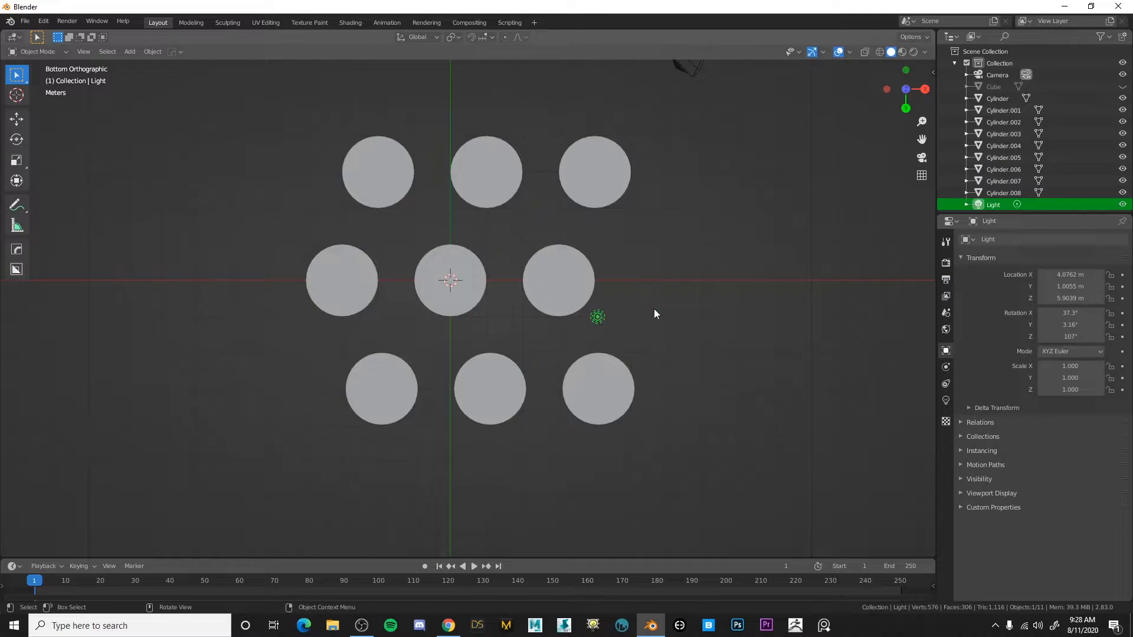
key(Delete)
Duplicate all nine cylinders along positive X so the copies continue the three rows with even spacing.
drag(271, 147, 648, 450)
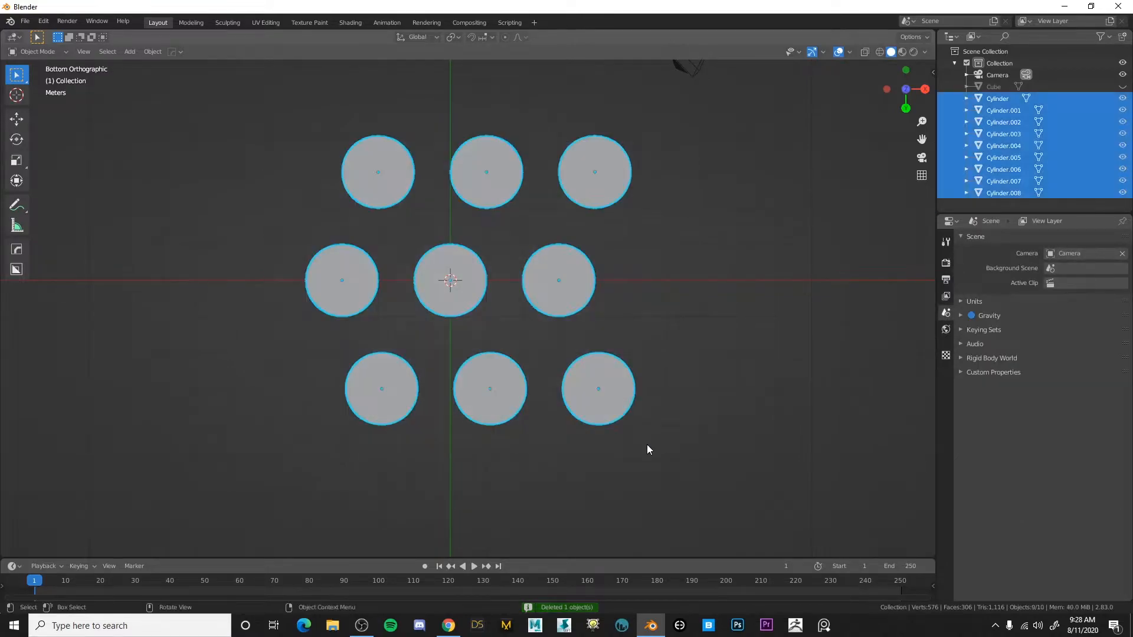
key(shift+d)
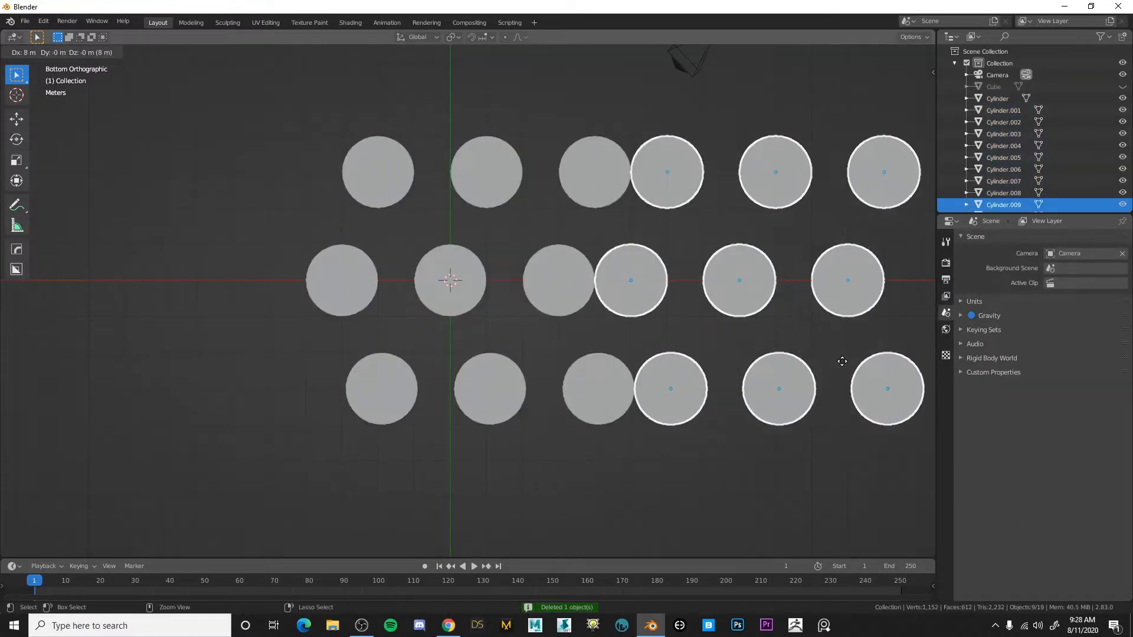
ctrl+click(848, 359)
scroll(746, 321, down, 1)
shift+middle_drag(745, 307, 636, 308)
Move all eighteen cylinders about 4.6 m along negative X to roughly center them on the world origin.
drag(139, 157, 815, 440)
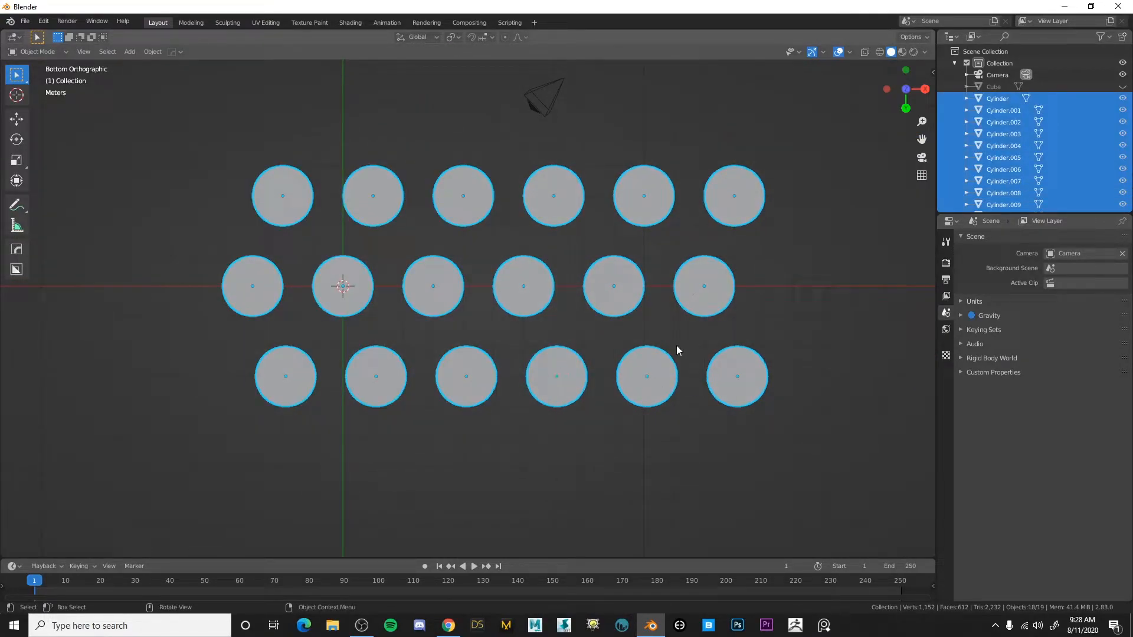
key(g)
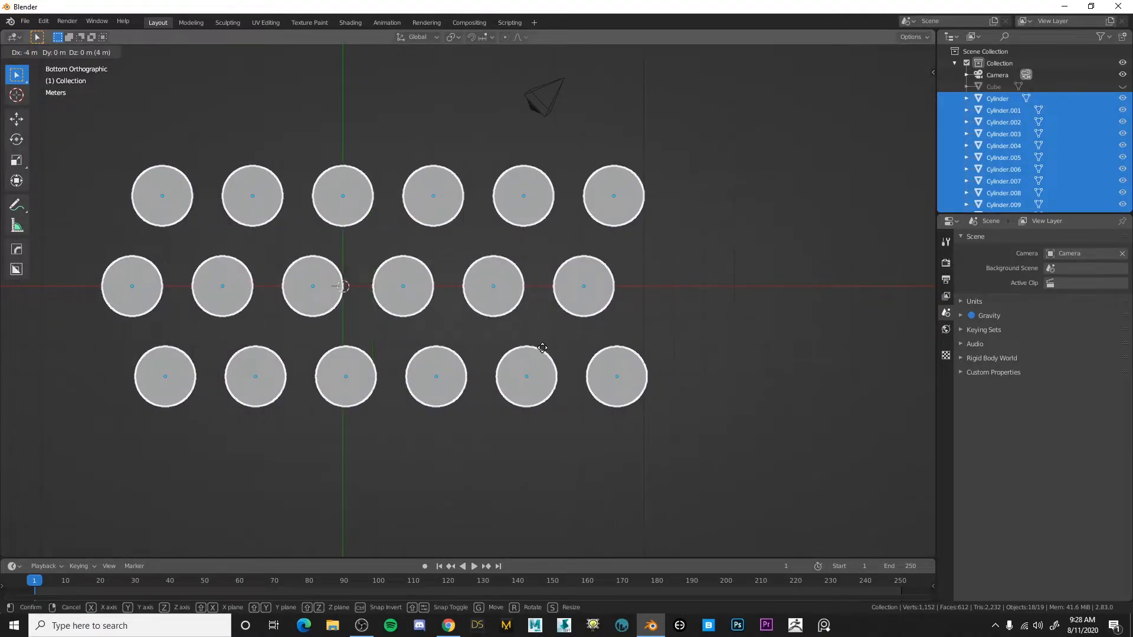
click(538, 348)
middle_drag(538, 352, 397, 396)
scroll(257, 299, down, 3)
scroll(562, 440, up, 4)
Join the four nearest cylinders from the front and middle rows into one object.
click(441, 373)
shift+click(301, 436)
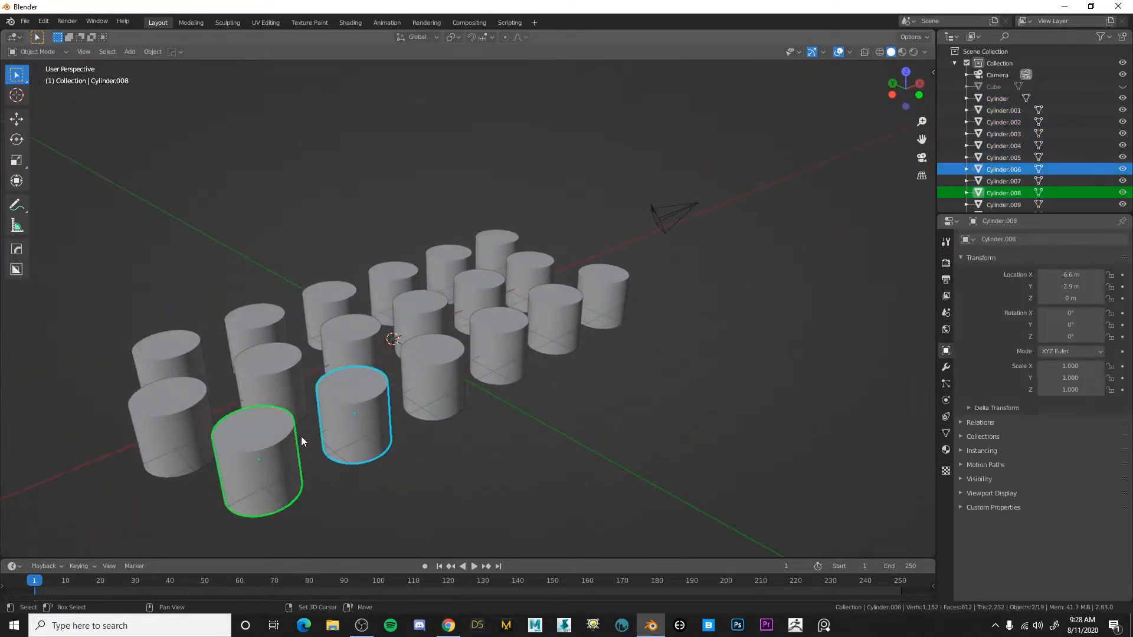
key(ctrl+j)
shift+click(185, 407)
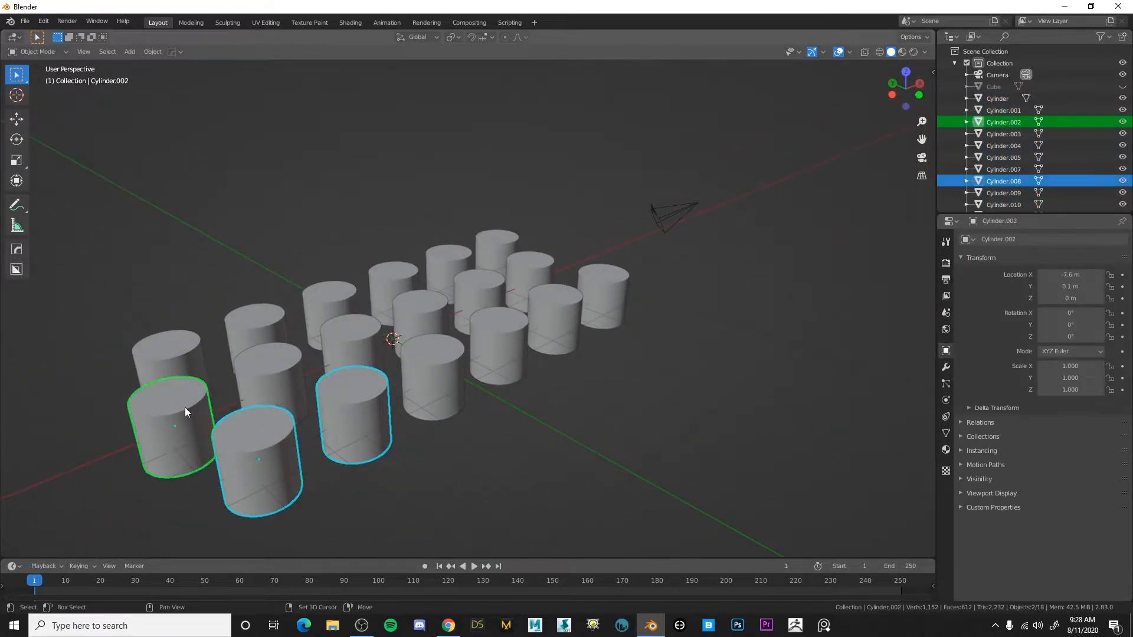
key(ctrl+j)
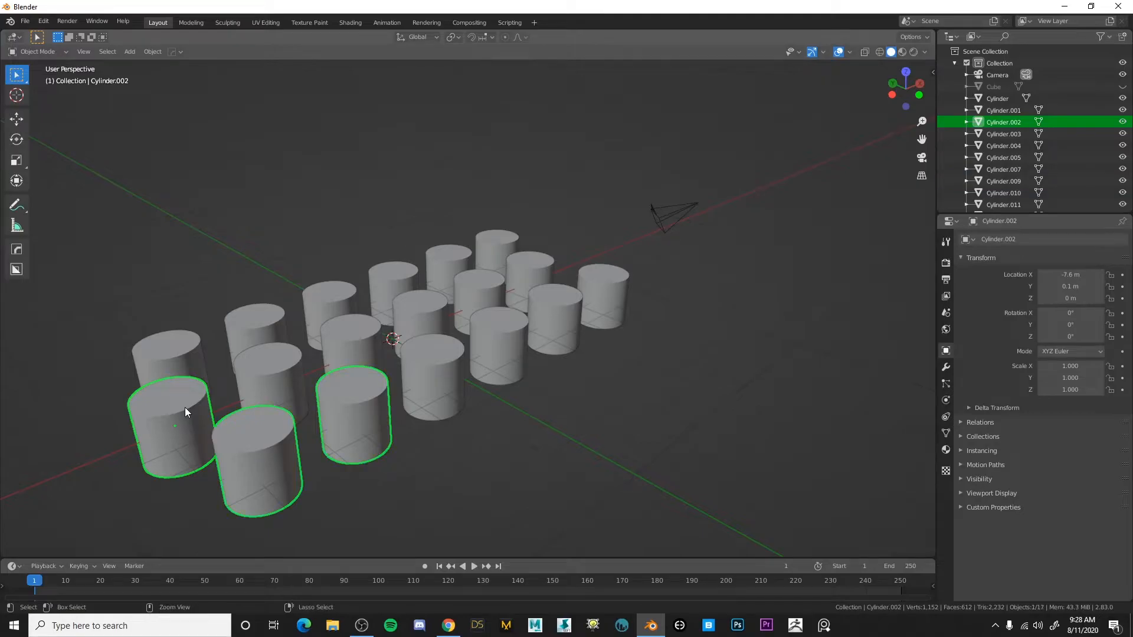
shift+click(274, 385)
key(ctrl+j)
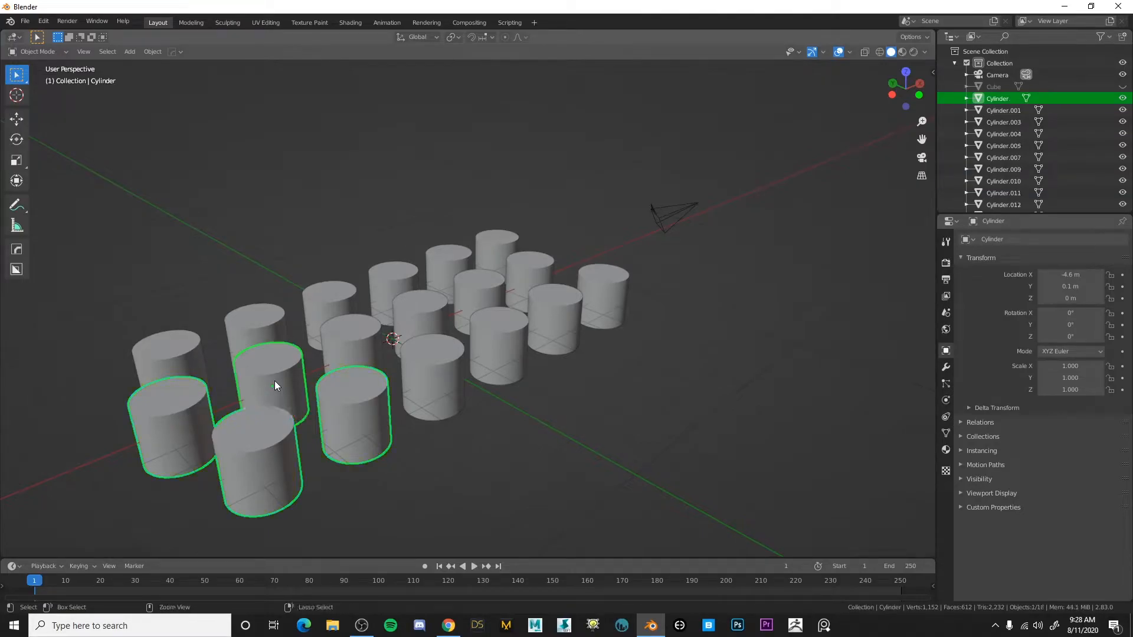
Join the three nearest back-row cylinders and the third middle-row cylinder to the combined object.
shift+click(177, 348)
shift+click(279, 318)
shift+click(314, 345)
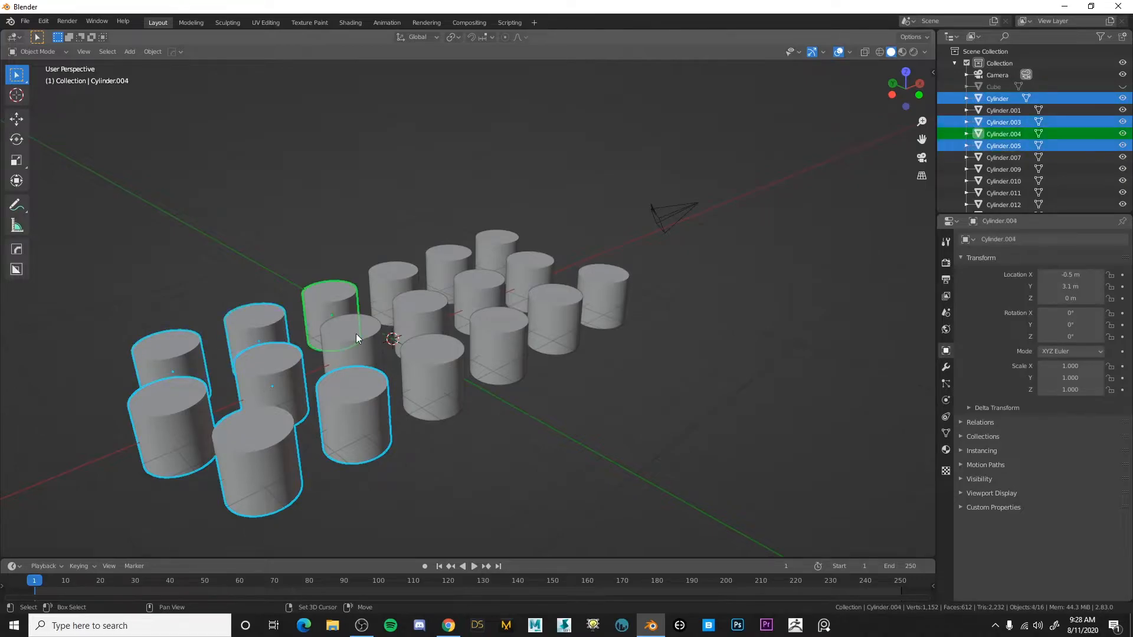
shift+click(356, 337)
key(ctrl+j)
Join all remaining cylinders into the same single object and activate BoxCutter for it.
shift+click(408, 351)
shift+click(416, 323)
shift+click(396, 275)
shift+click(448, 266)
shift+click(478, 285)
shift+click(498, 331)
shift+click(564, 313)
shift+click(507, 255)
shift+click(503, 245)
key(ctrl+j)
shift+click(599, 293)
key(ctrl+j)
middle_drag(615, 305, 522, 322)
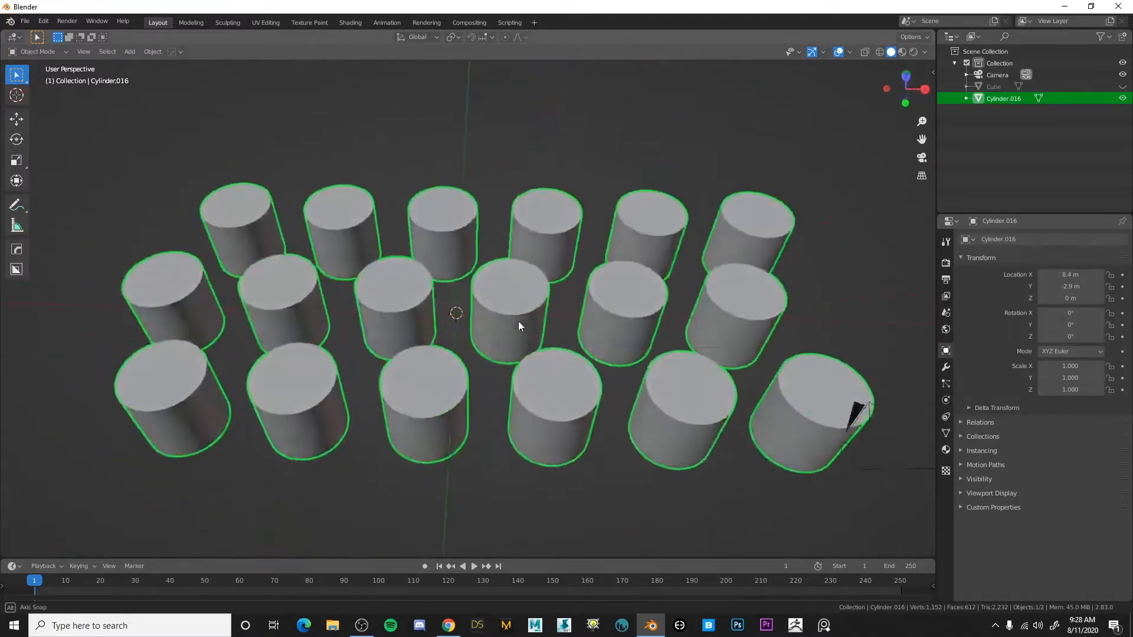
click(23, 272)
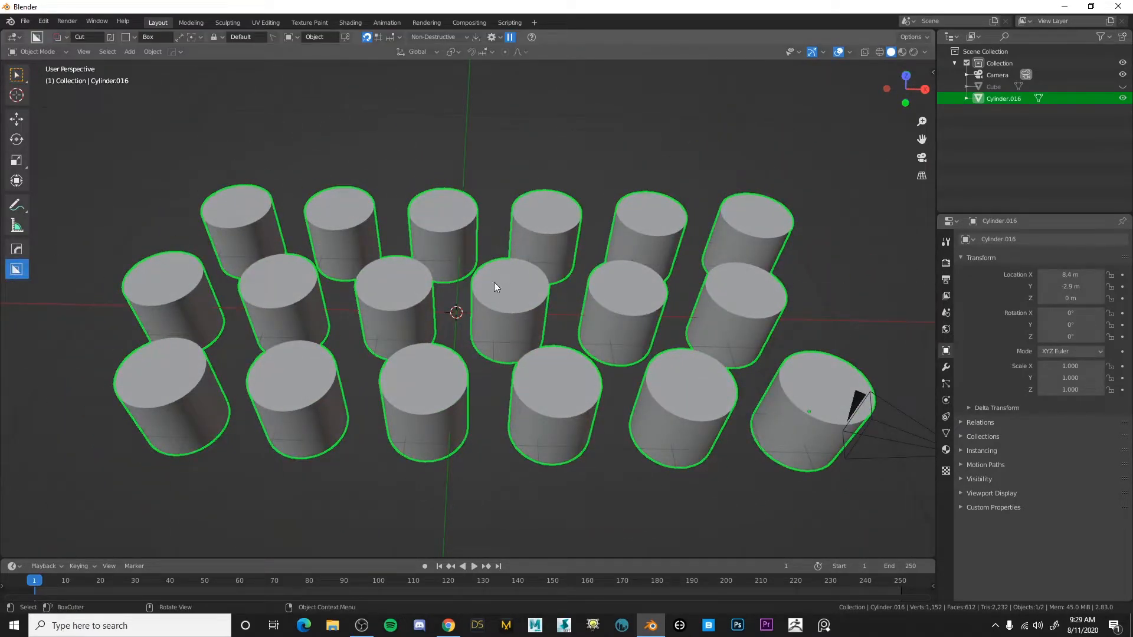
Switch BoxCutter to the Custom shape and assign Cylinder.016 as its shape object.
key(d)
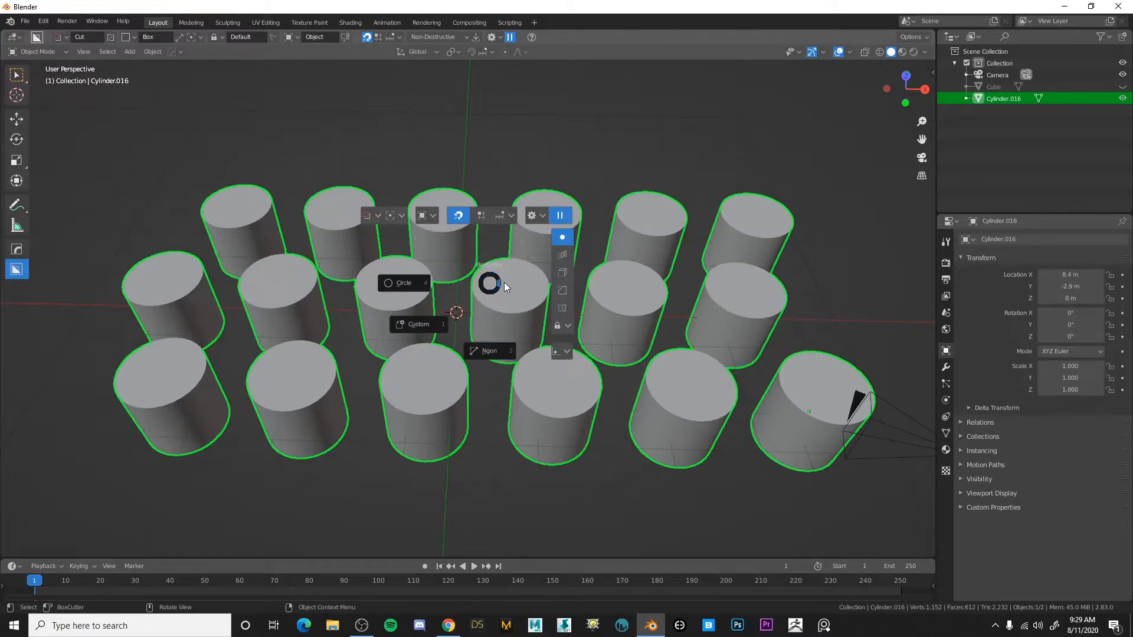
click(412, 325)
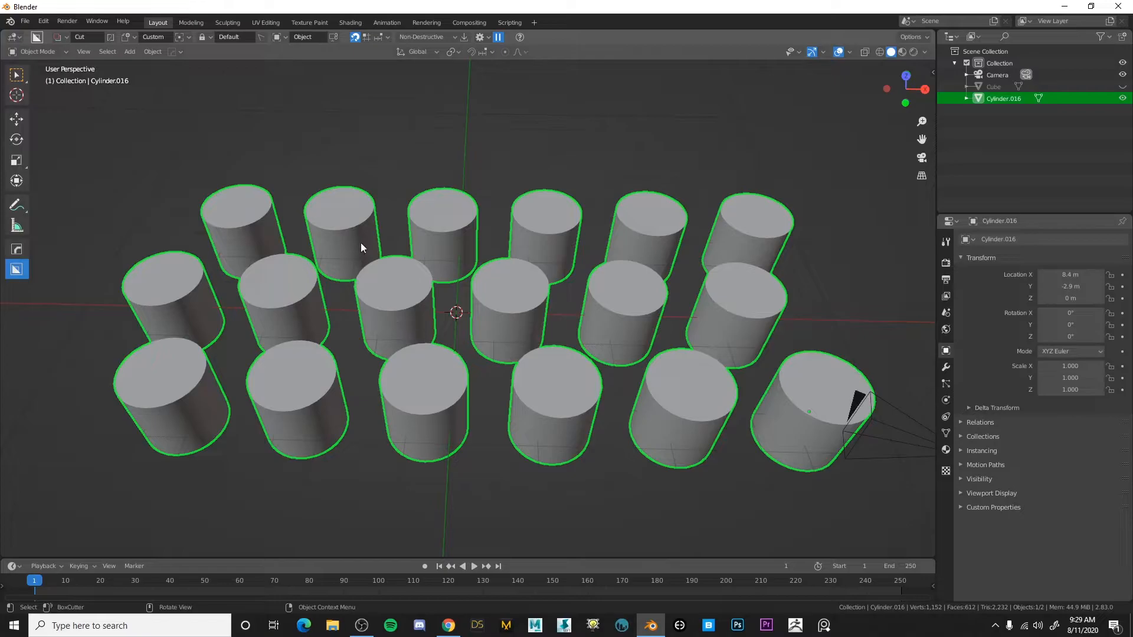
click(127, 38)
click(129, 41)
click(131, 36)
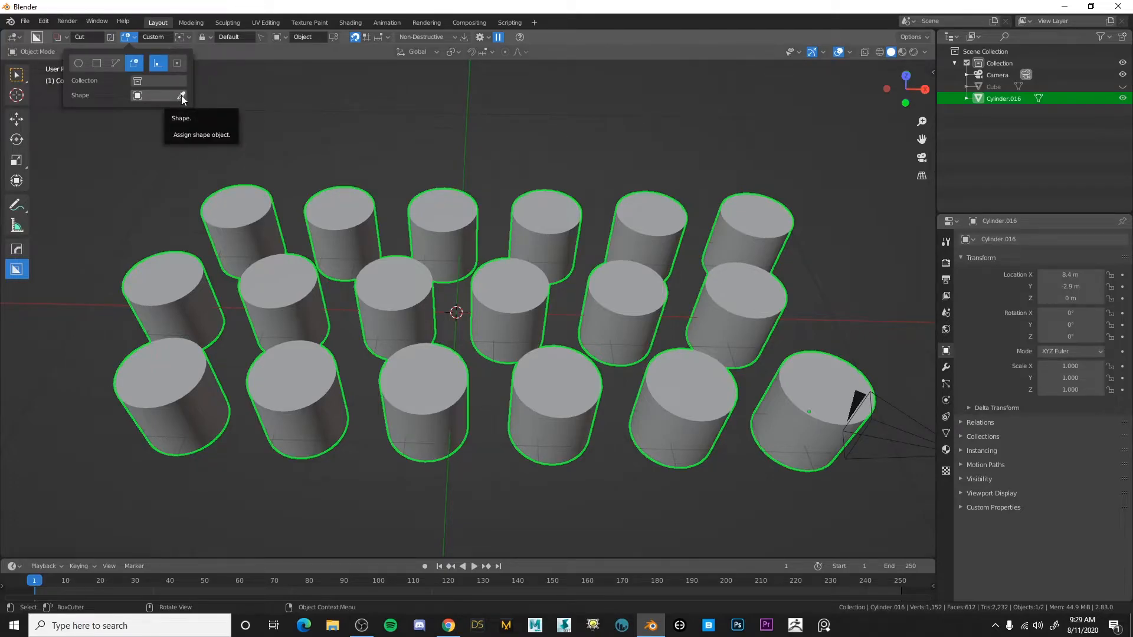
click(137, 96)
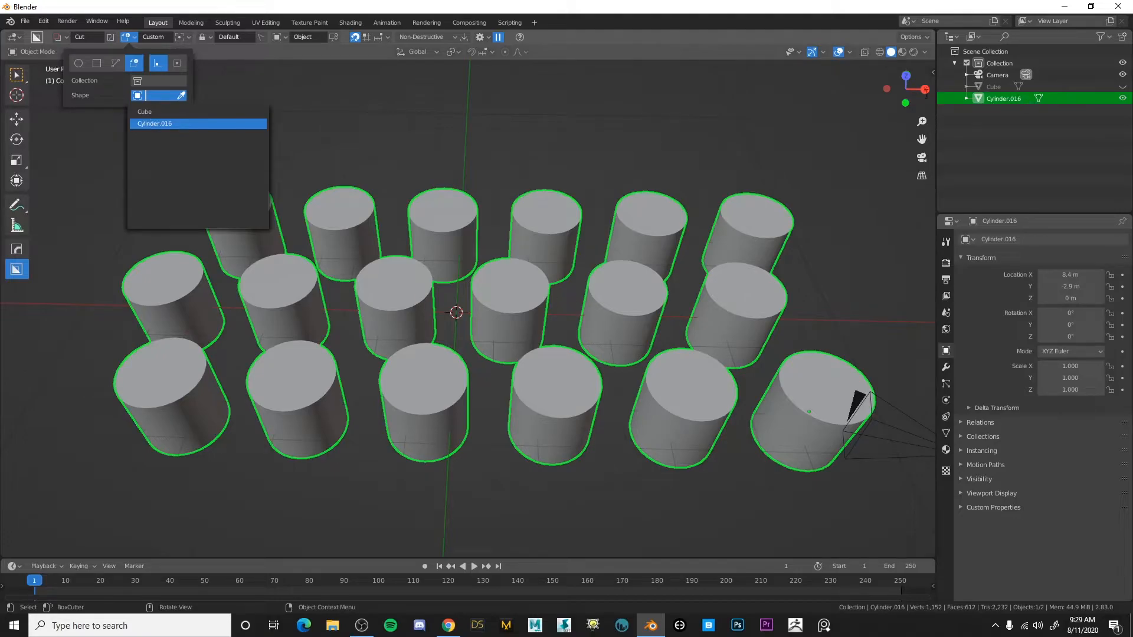
click(200, 124)
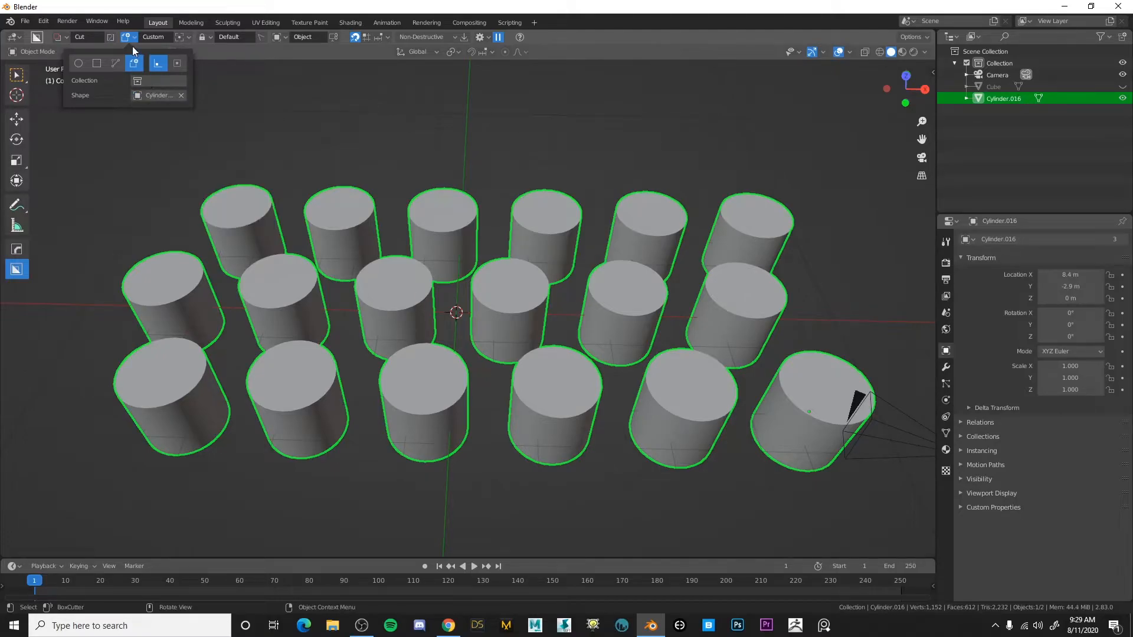
Unhide the cube at the world origin and scale it uniformly to about 8.01.
scroll(378, 189, down, 3)
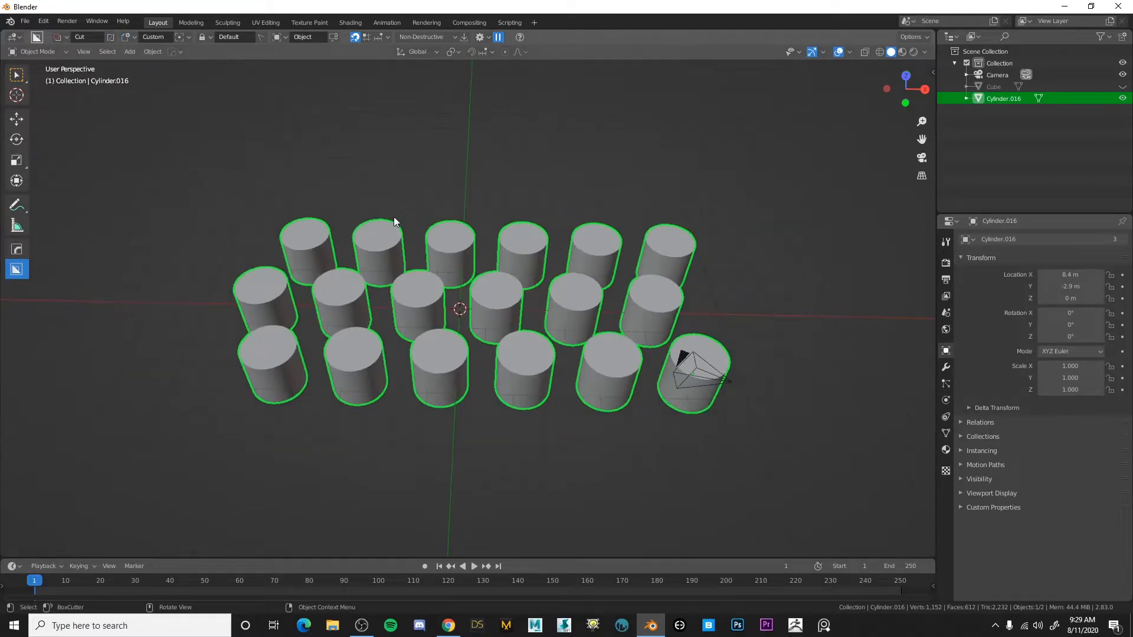
middle_drag(389, 218, 419, 229)
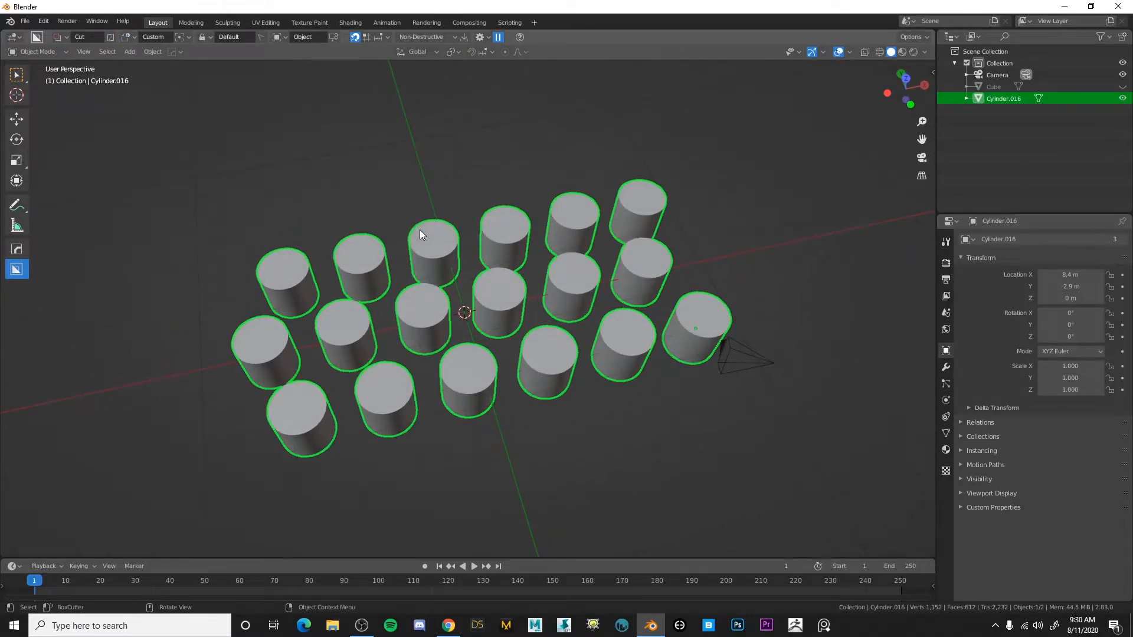
middle_drag(420, 229, 467, 281)
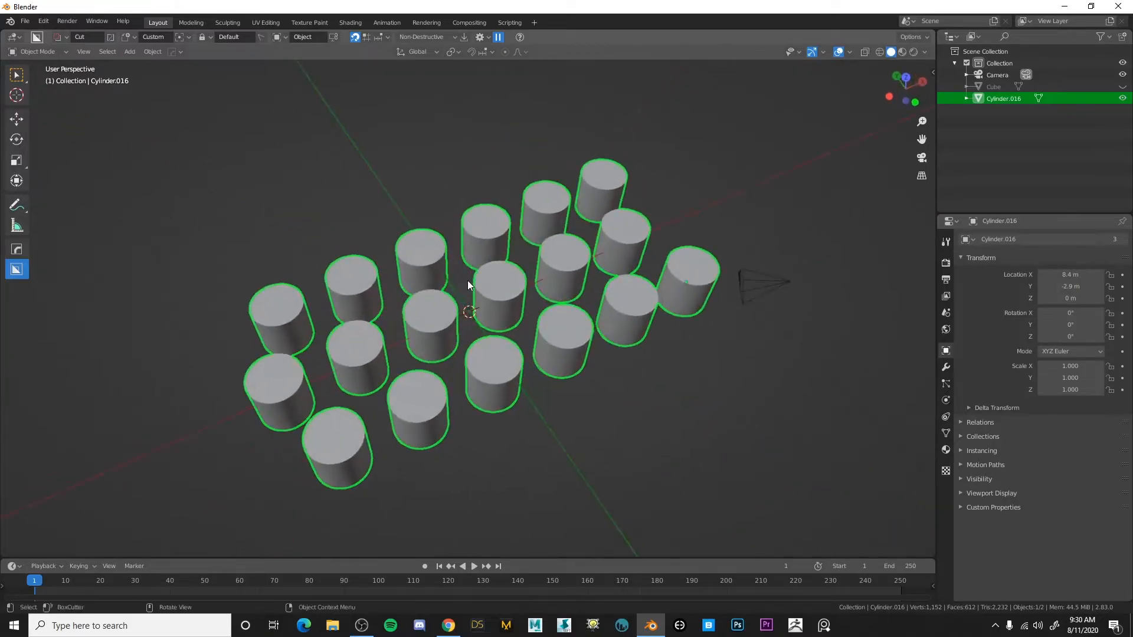
click(727, 222)
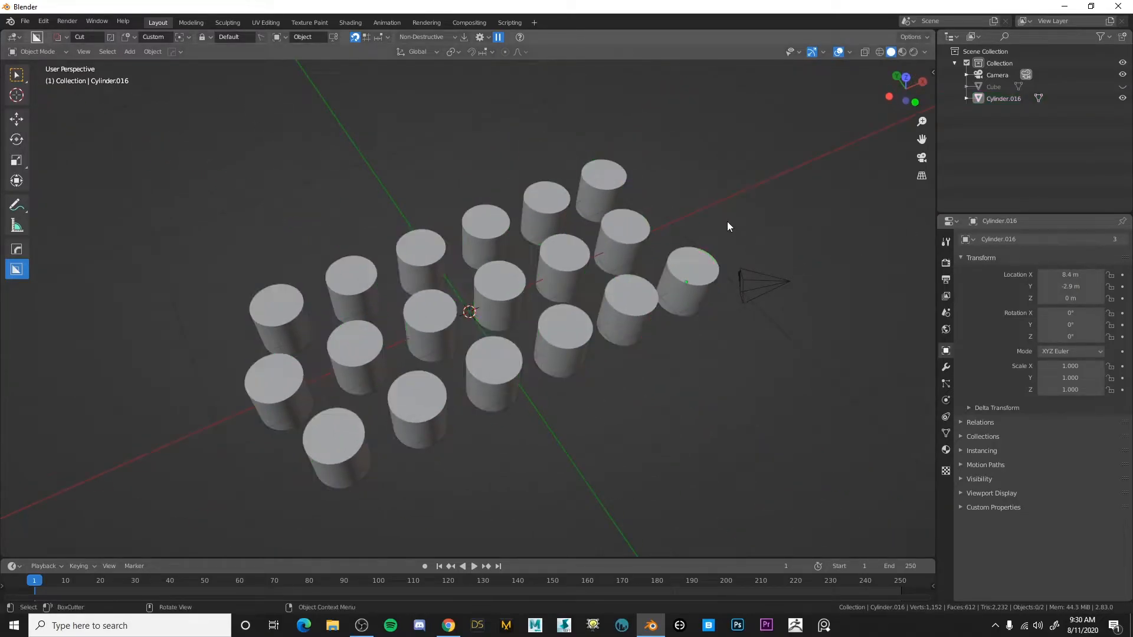
click(1123, 88)
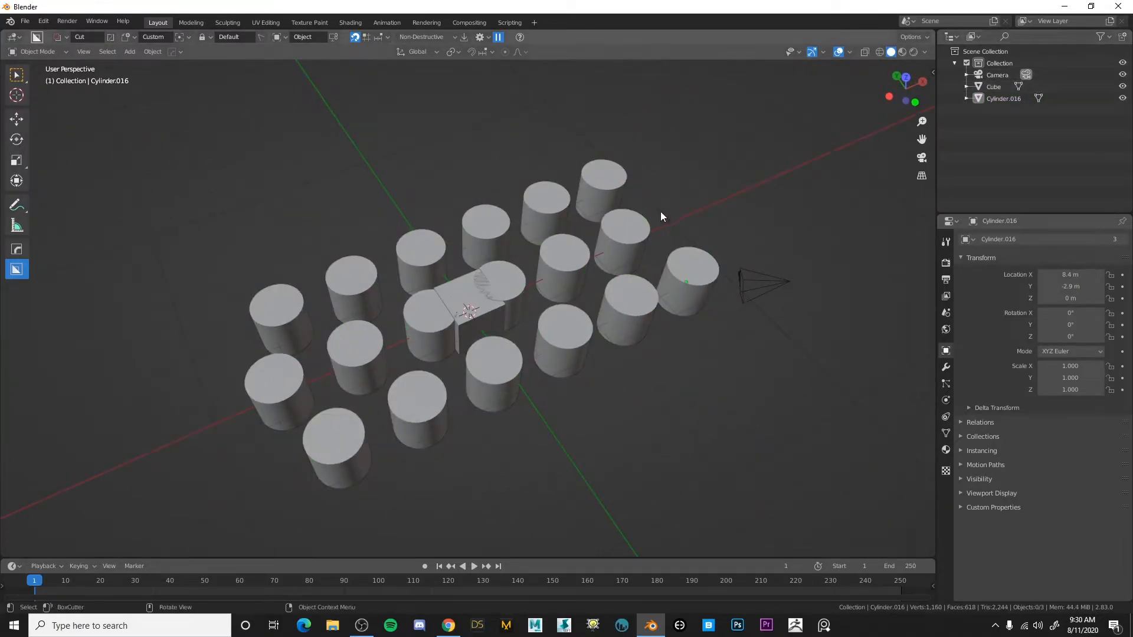
click(472, 320)
key(s)
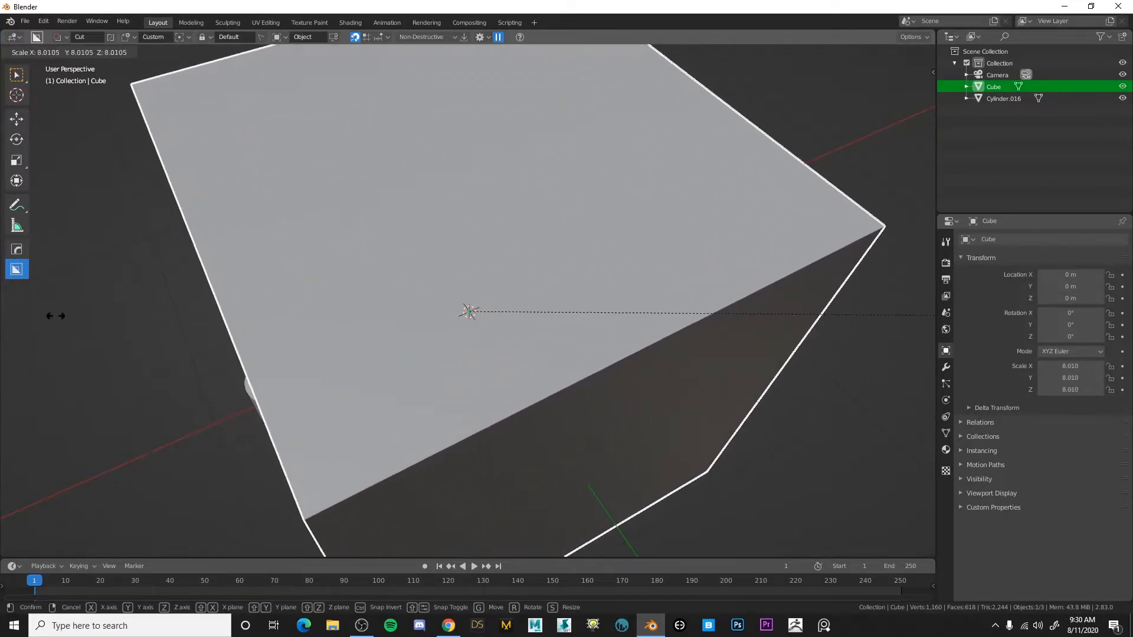
click(55, 316)
Cut the custom cylinder-array shape into the enlarged cube in two places with BoxCutter.
scroll(538, 283, down, 3)
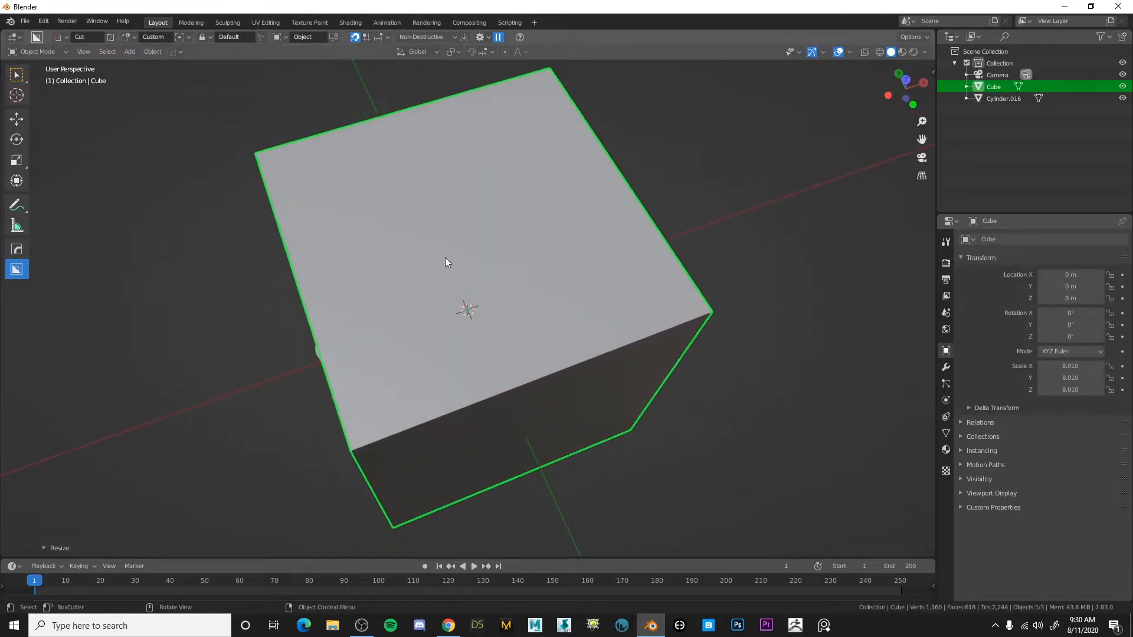
middle_drag(574, 243, 585, 233)
mouse_move(454, 253)
mouse_down()
mouse_move(489, 285)
mouse_move(575, 322)
mouse_move(665, 273)
mouse_move(664, 257)
mouse_up()
click(665, 257)
middle_drag(661, 268, 648, 330)
scroll(689, 373, up, 3)
scroll(625, 313, down, 3)
mouse_move(537, 223)
middle_down()
mouse_move(433, 220)
mouse_move(291, 243)
mouse_move(381, 182)
mouse_move(481, 177)
mouse_move(453, 239)
mouse_move(403, 210)
mouse_move(536, 312)
mouse_move(556, 243)
middle_up()
scroll(536, 312, up, 4)
scroll(536, 294, down, 3)
mouse_move(483, 180)
mouse_down()
mouse_move(626, 257)
mouse_move(655, 260)
mouse_up()
click(655, 260)
Try two more cylinder-array cuts of different sizes on the cube, undoing each one.
middle_drag(650, 250, 454, 249)
drag(454, 250, 632, 230)
click(558, 242)
middle_drag(558, 242, 548, 276)
key(ctrl+z)
mouse_move(369, 245)
mouse_down()
mouse_move(599, 324)
mouse_move(668, 321)
mouse_move(656, 331)
mouse_up()
click(634, 331)
middle_drag(634, 331, 676, 345)
key(ctrl+z)
Cut a very small copy of the cylinder array near the edge of the cube's top face.
scroll(613, 395, up, 3)
drag(543, 484, 574, 503)
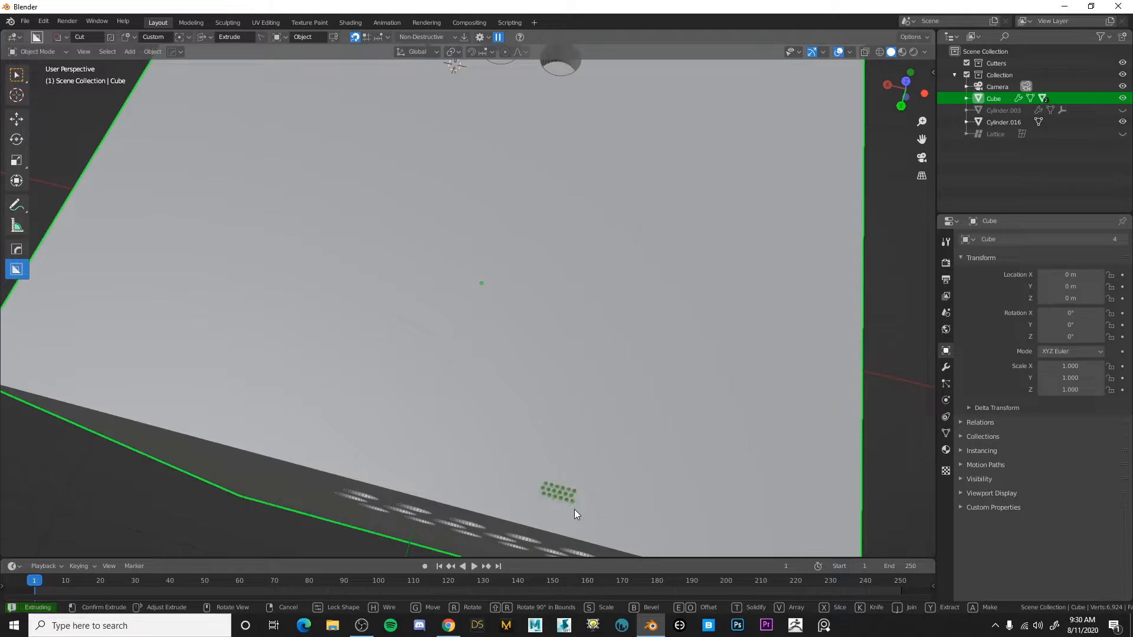
click(575, 509)
middle_drag(609, 479, 535, 466)
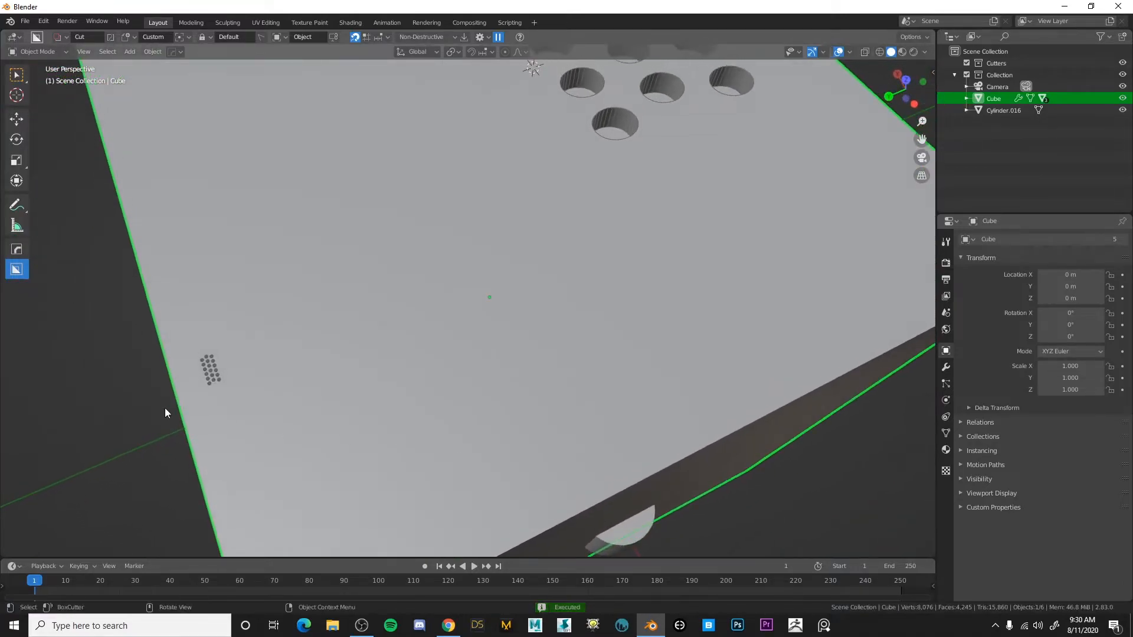
scroll(383, 409, down, 3)
middle_drag(388, 409, 601, 431)
scroll(441, 352, down, 3)
middle_drag(441, 352, 462, 366)
Try deleting the perforated cube, and undo back to the original small cube without cuts.
click(16, 77)
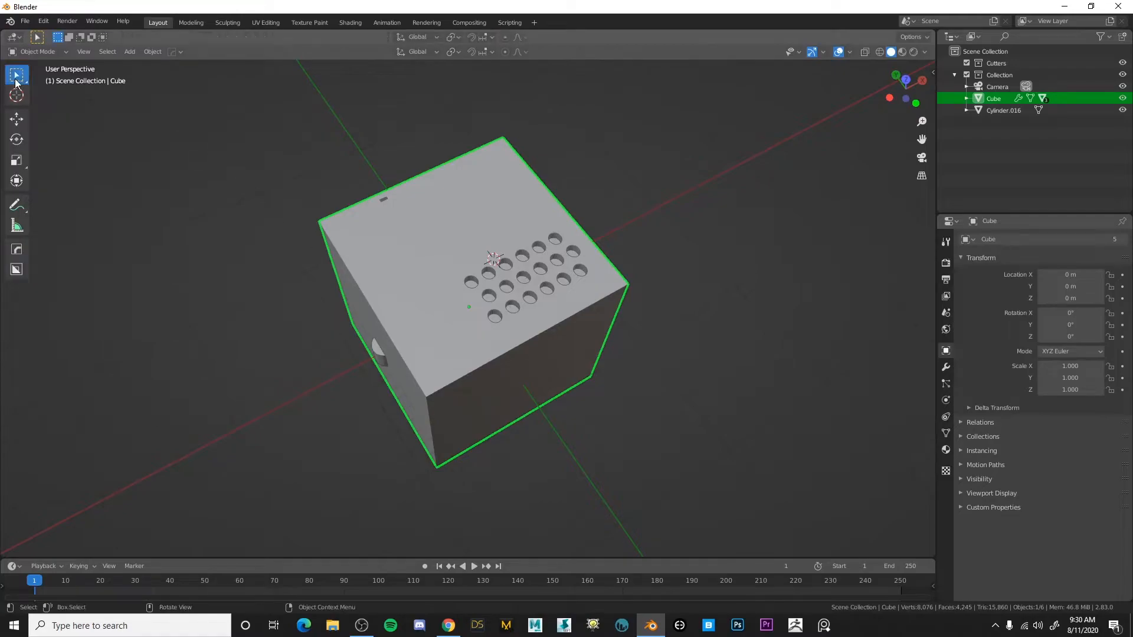
key(Delete)
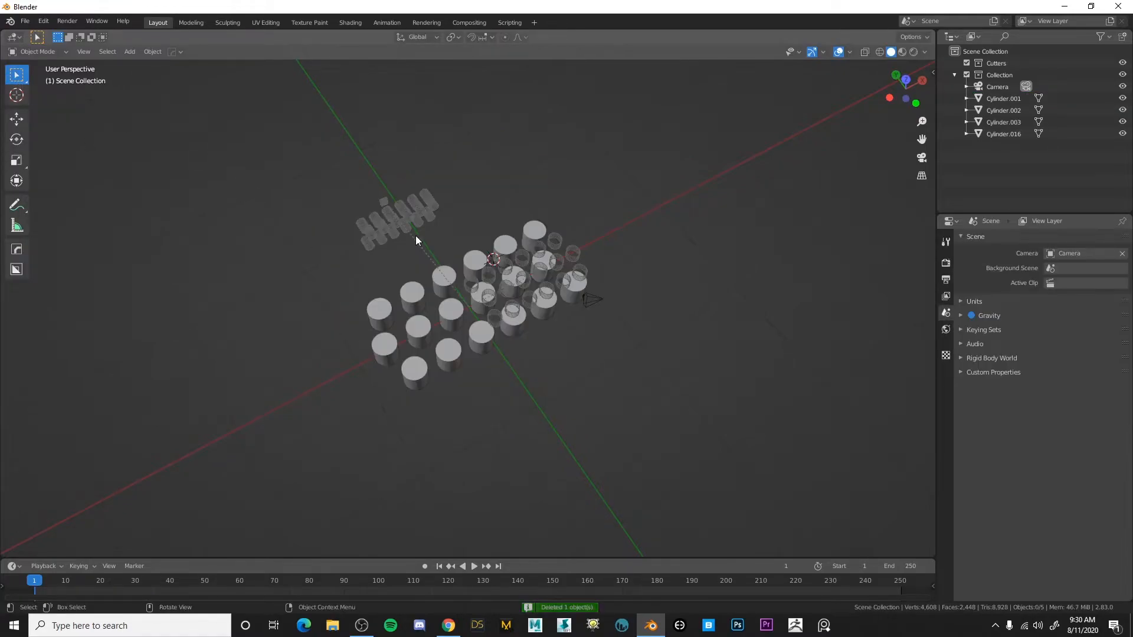
key(ctrl+z)
key(ctrl+z)
key(ctrl+z)
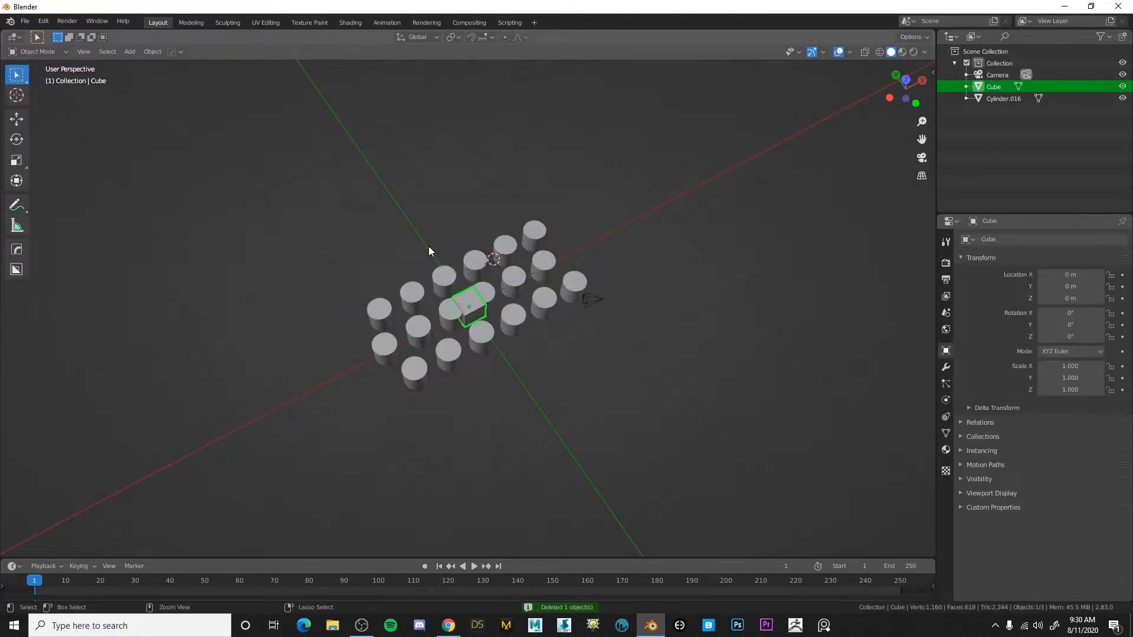
Delete the small cube between the cylinders.
middle_drag(450, 257, 455, 248)
scroll(466, 265, up, 4)
mouse_move(515, 297)
middle_down()
mouse_move(502, 295)
mouse_move(564, 294)
mouse_move(433, 291)
mouse_move(494, 306)
middle_up()
key(Delete)
Try moving the joined cylinders freely away from the world origin, and undo the move.
scroll(502, 295, down, 3)
click(494, 285)
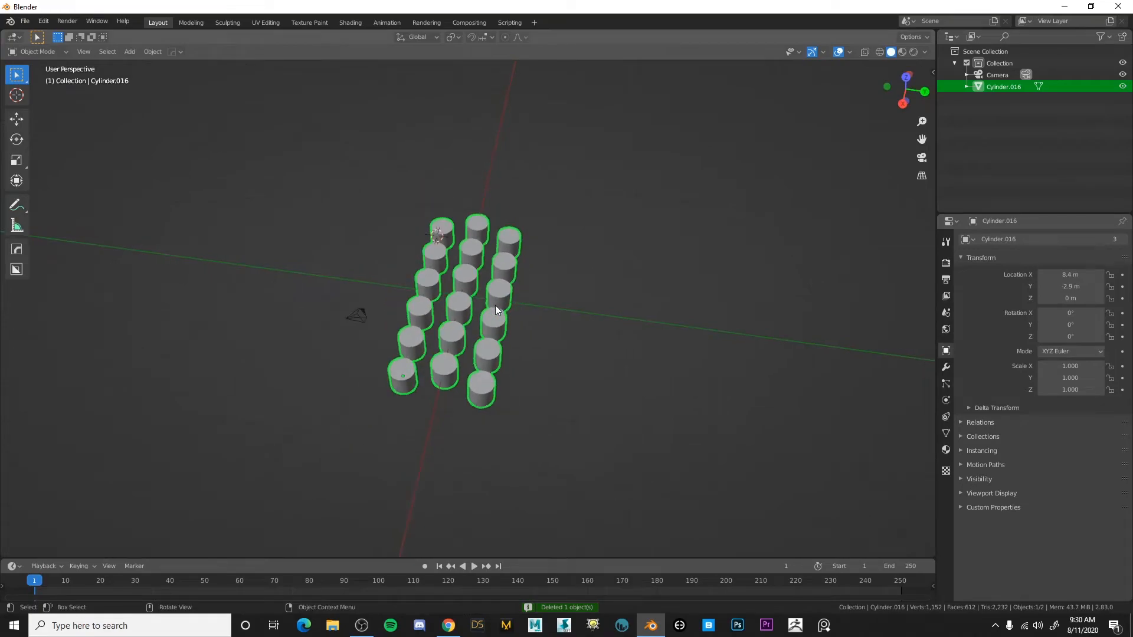
key(g)
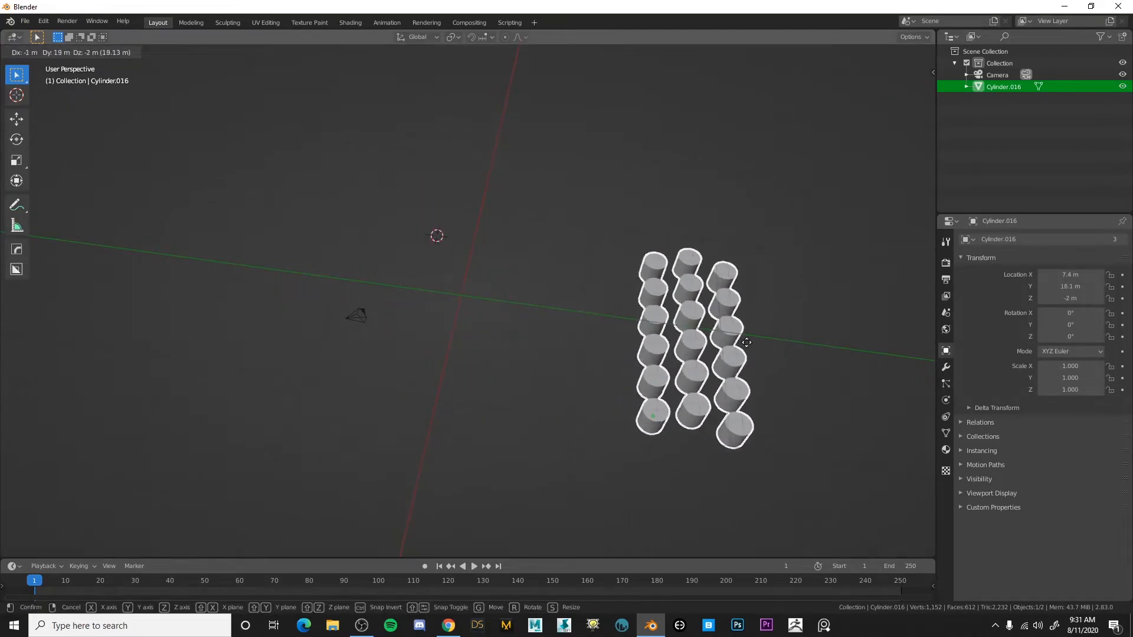
click(773, 347)
click(903, 103)
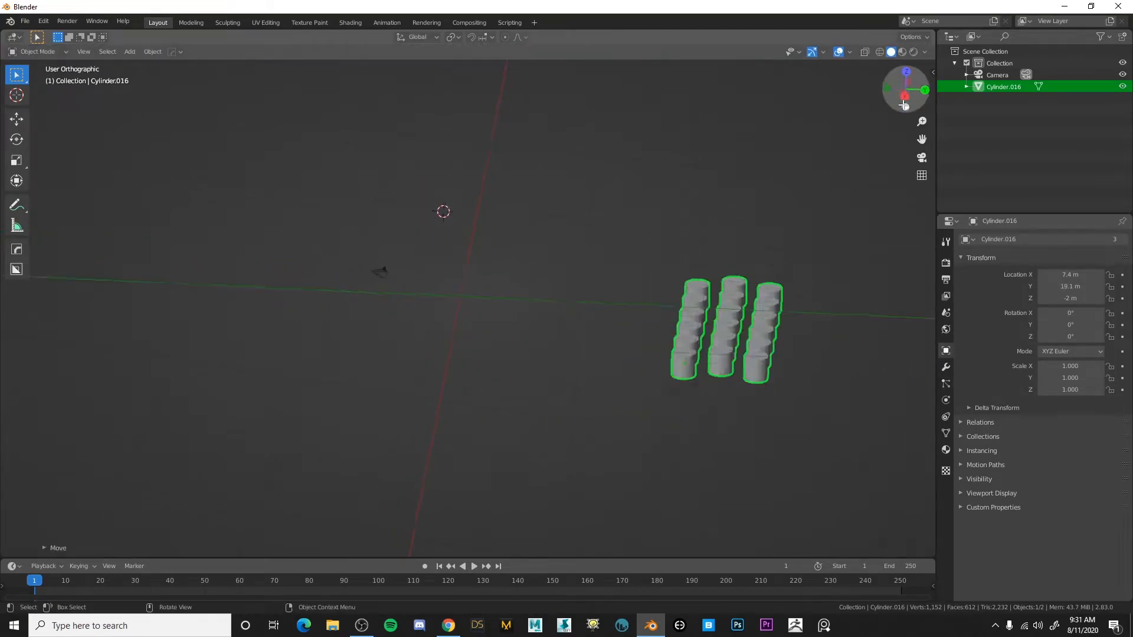
key(ctrl+z)
Move the joined cylinders 25 m along positive Y in the right view and deselect them.
key(g)
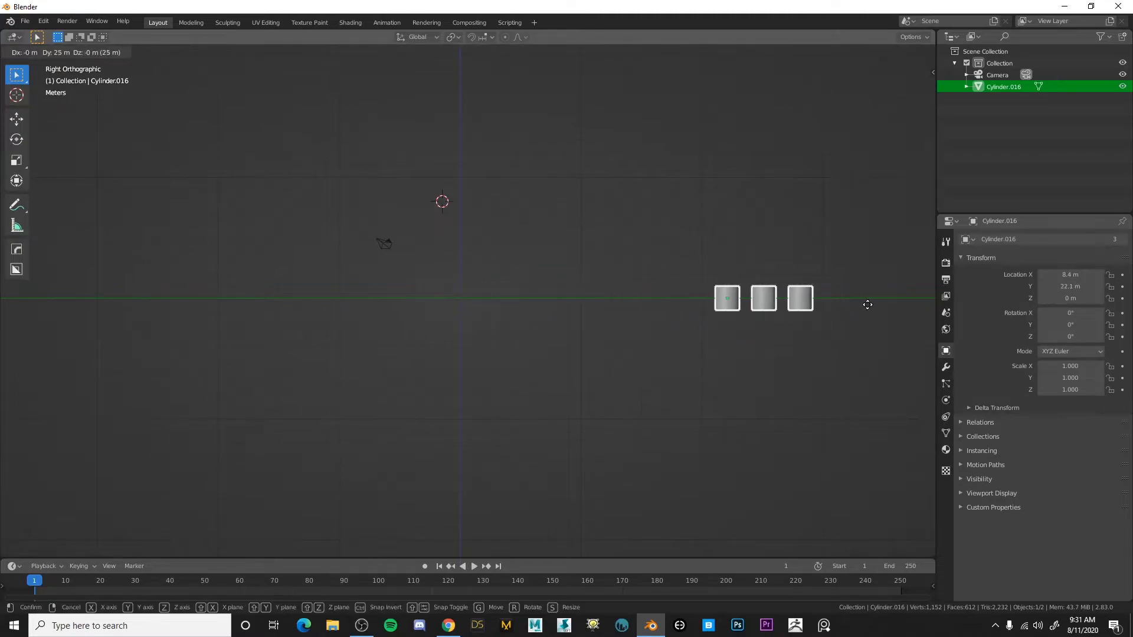
click(879, 308)
click(447, 185)
Add a new cube at the 3D cursor and scale it uniformly to about 2.881.
middle_drag(447, 189, 586, 256)
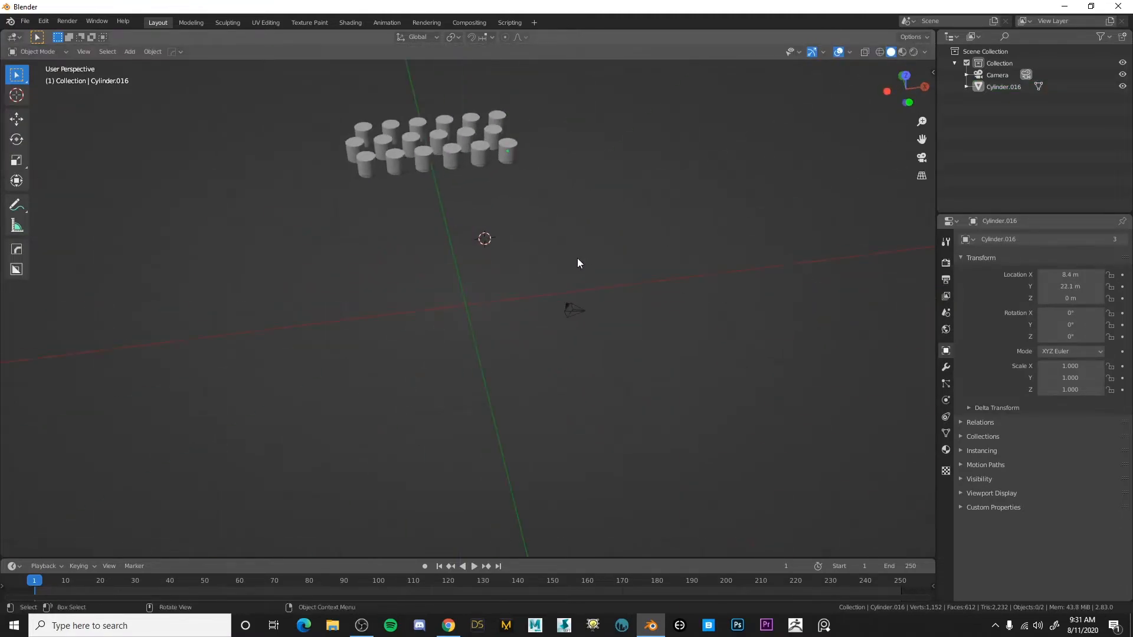
key(shift+a)
mouse_move(519, 263)
click(554, 275)
key(s)
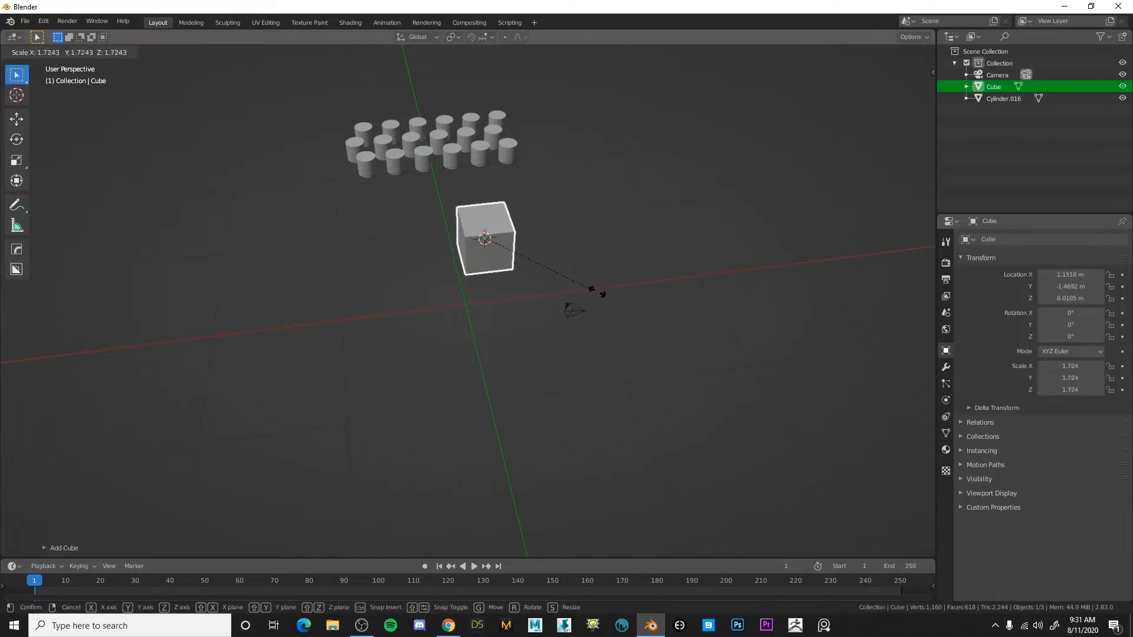
click(622, 294)
middle_drag(622, 294, 701, 231)
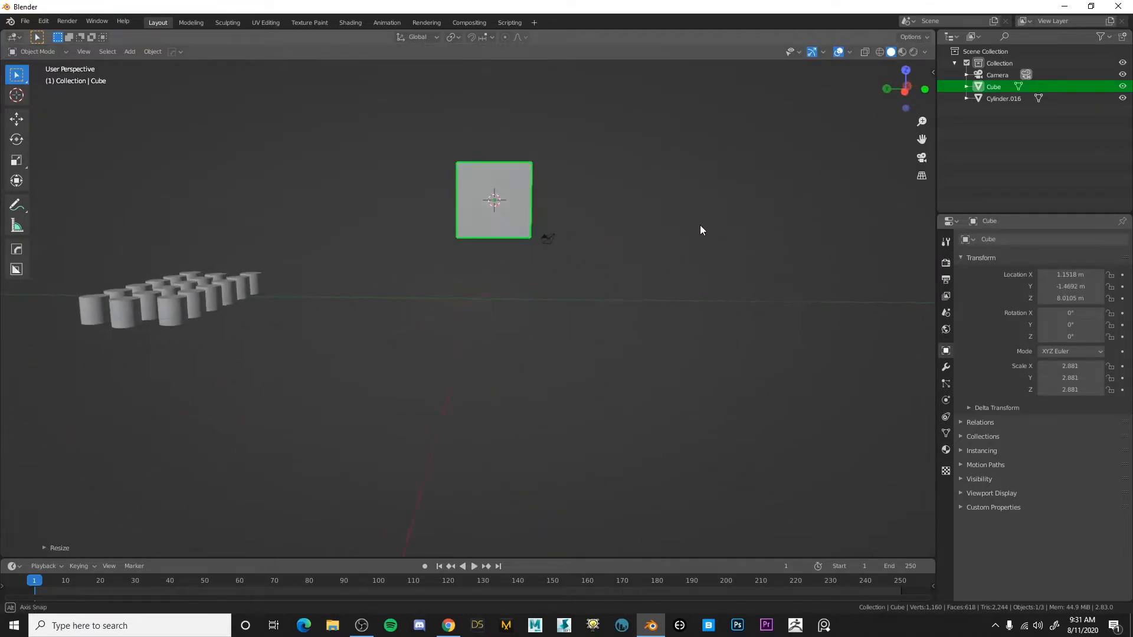
Move the new cube straight down along Z to a height of about 2.5 m and deselect it.
click(905, 91)
key(g)
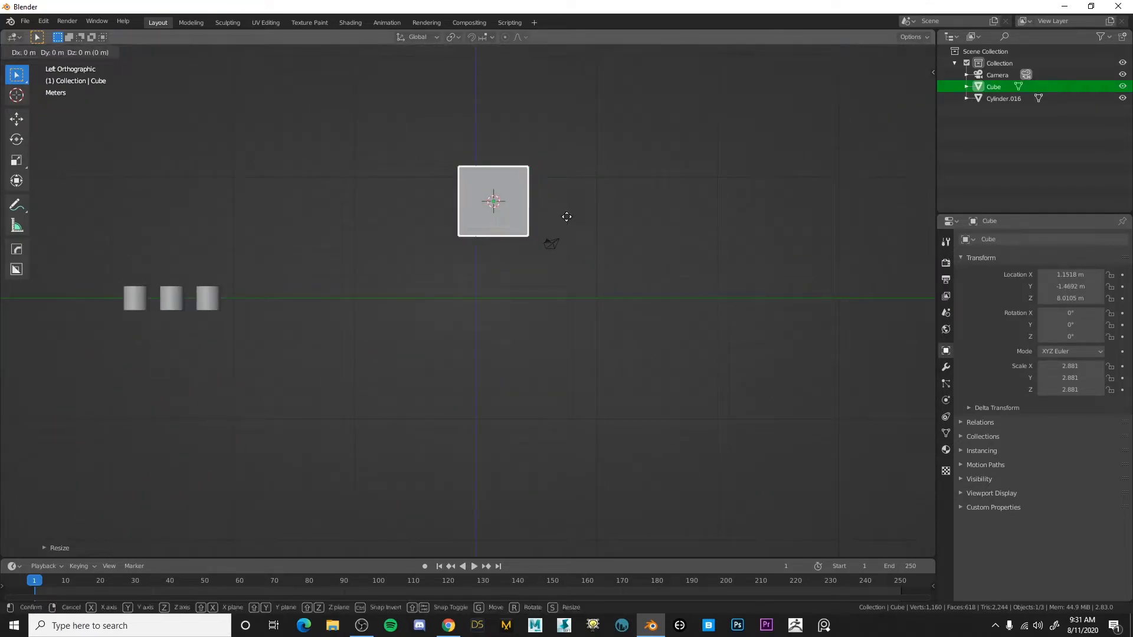
key(z)
click(560, 289)
middle_drag(559, 289, 527, 289)
click(685, 142)
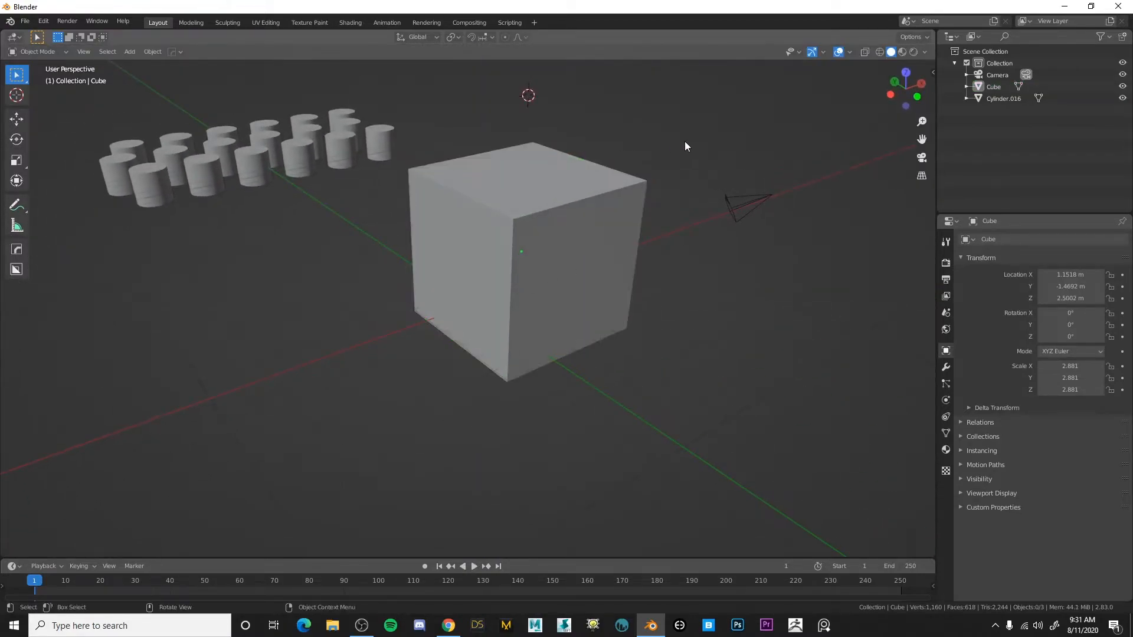
Snap the 3D cursor to the world origin and delete the off-center cube.
key(shift+s)
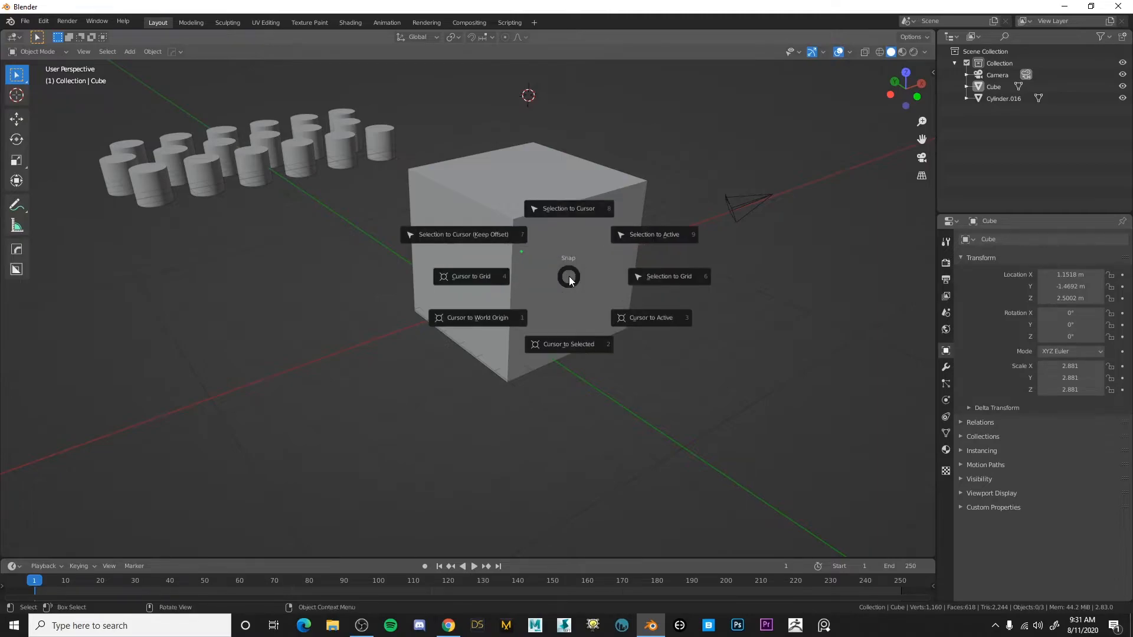
click(512, 317)
mouse_move(534, 278)
middle_down()
mouse_move(578, 248)
mouse_move(539, 249)
mouse_move(523, 270)
middle_up()
click(593, 234)
key(Delete)
Add a new cube at the world origin and scale it uniformly to about 4.709.
key(shift+a)
mouse_move(530, 248)
click(586, 260)
key(s)
click(758, 215)
middle_drag(757, 214, 469, 229)
Try a custom-shape BoxCutter cut on the new cube, undo it, and return to the Select Box tool.
click(16, 268)
drag(382, 263, 504, 283)
click(505, 299)
middle_drag(476, 257, 446, 255)
key(ctrl+z)
scroll(444, 253, down, 2)
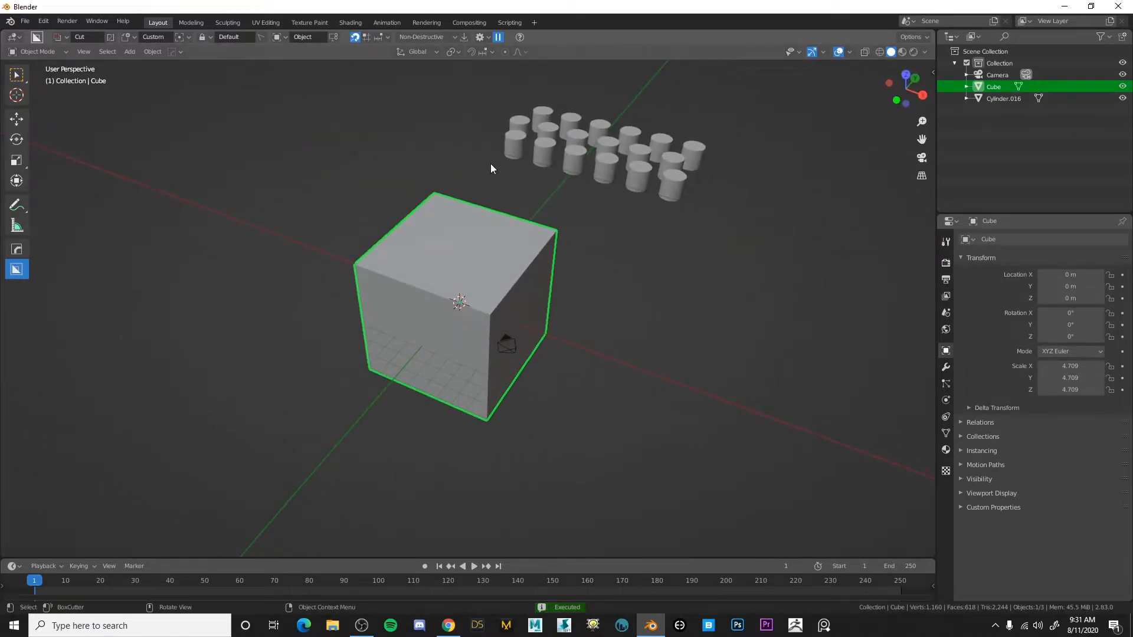
click(631, 242)
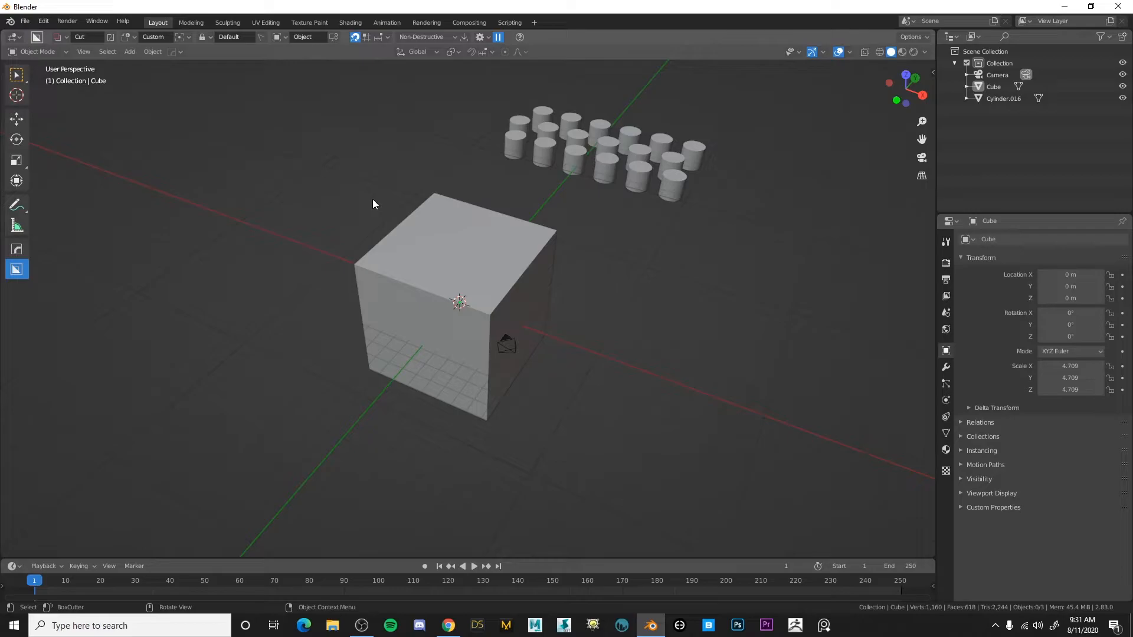
click(18, 75)
Flatten the cube into a slab by scaling it along Z to about 0.852.
middle_drag(322, 190, 410, 204)
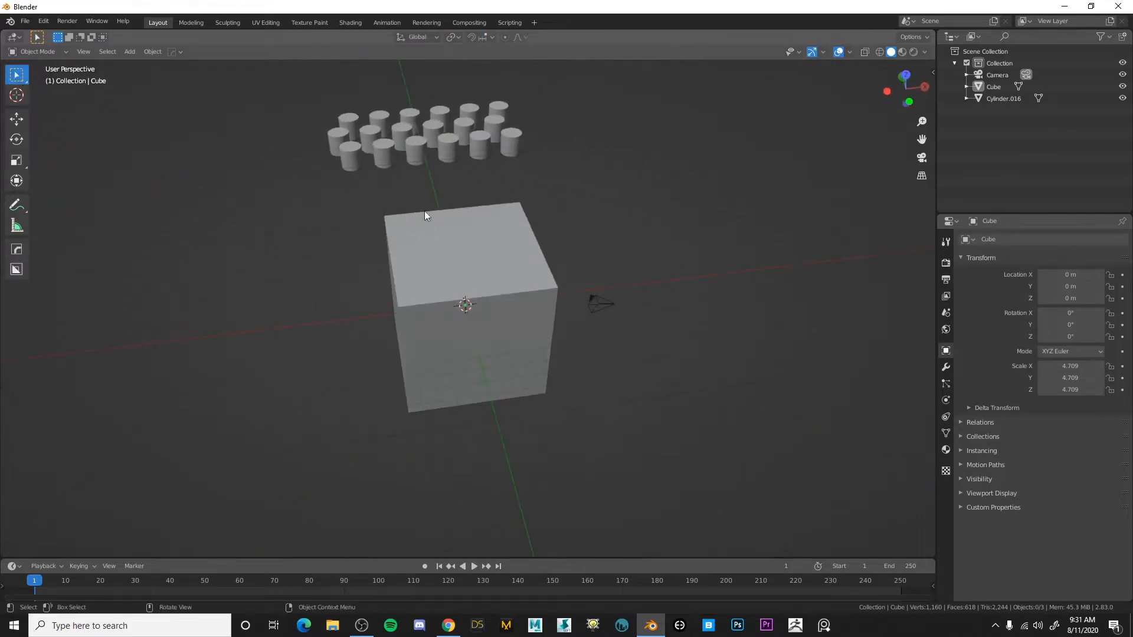
click(470, 237)
scroll(468, 245, up, 4)
middle_drag(460, 285, 498, 259)
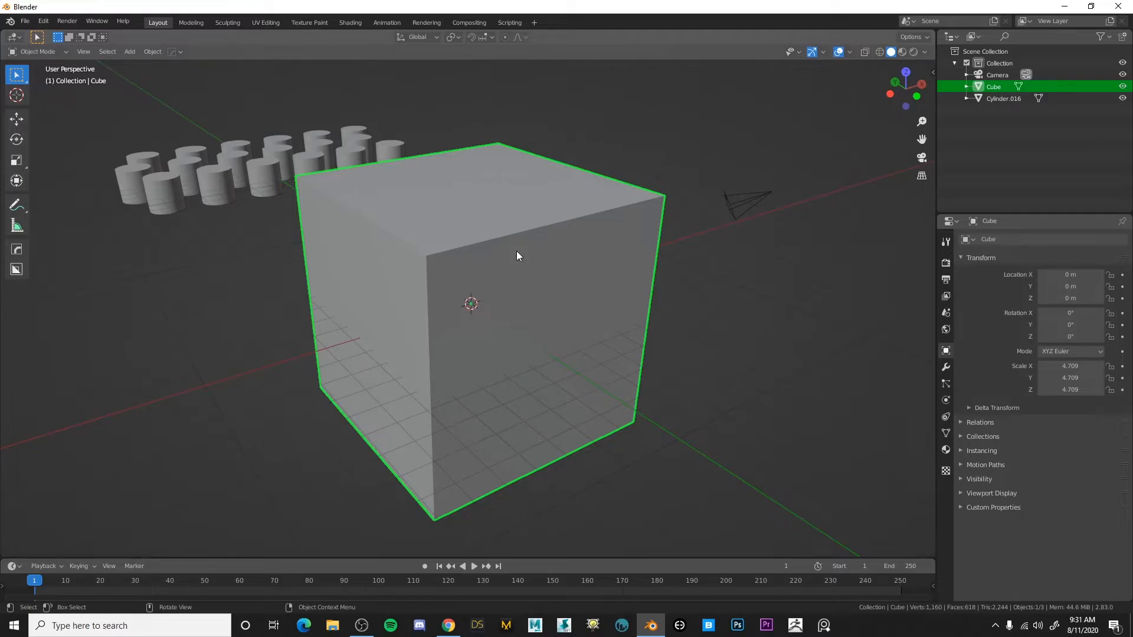
middle_drag(524, 249, 502, 263)
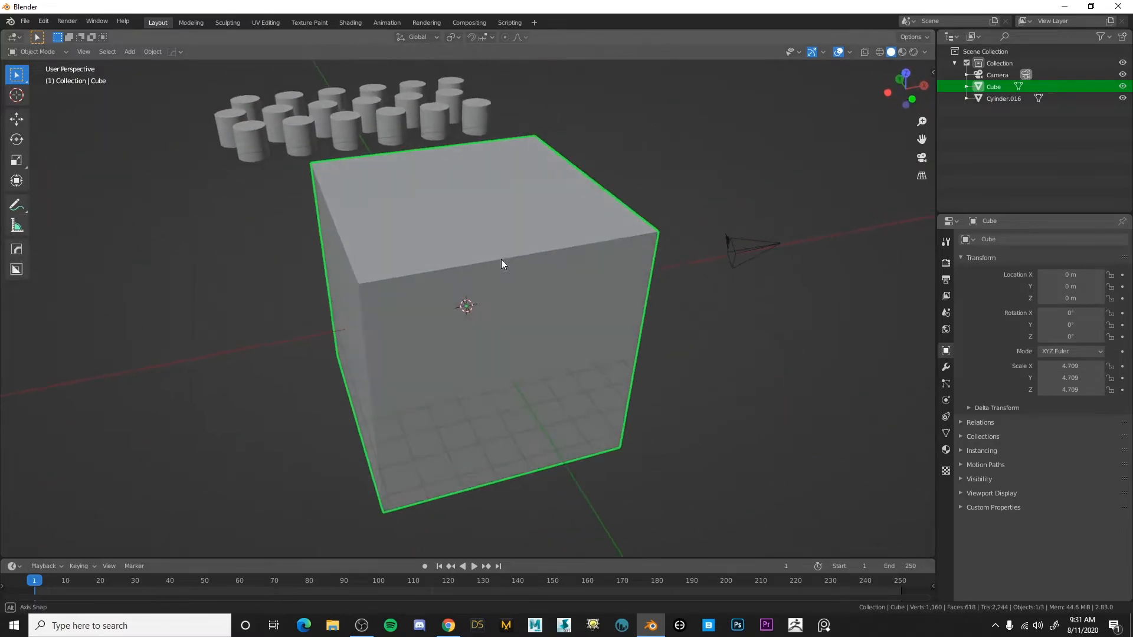
scroll(576, 237, down, 2)
key(s)
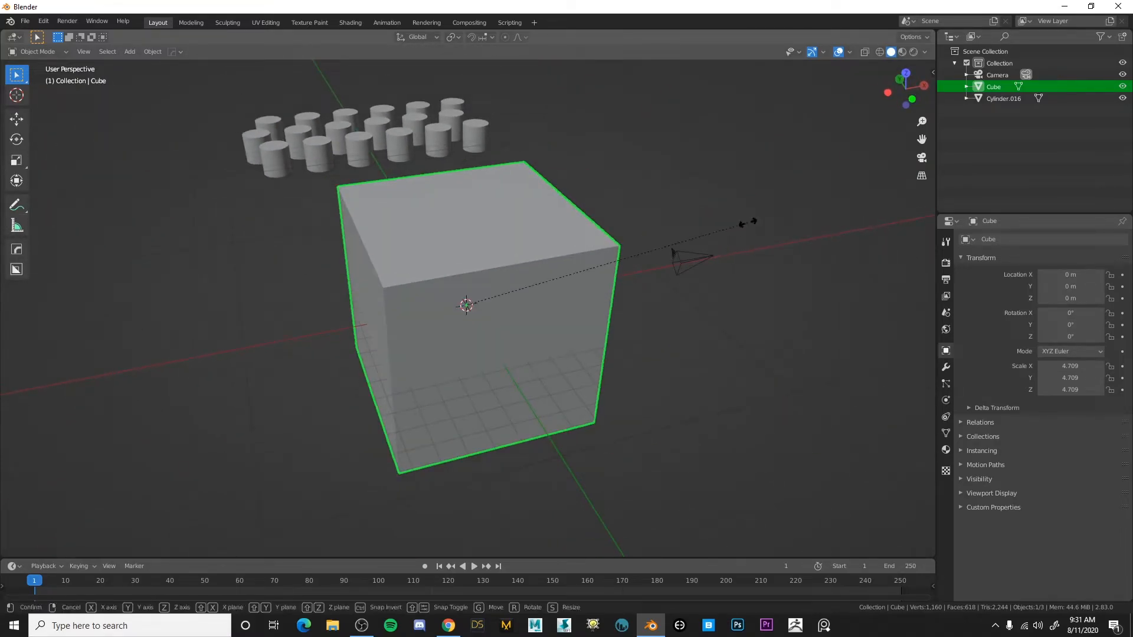
key(z)
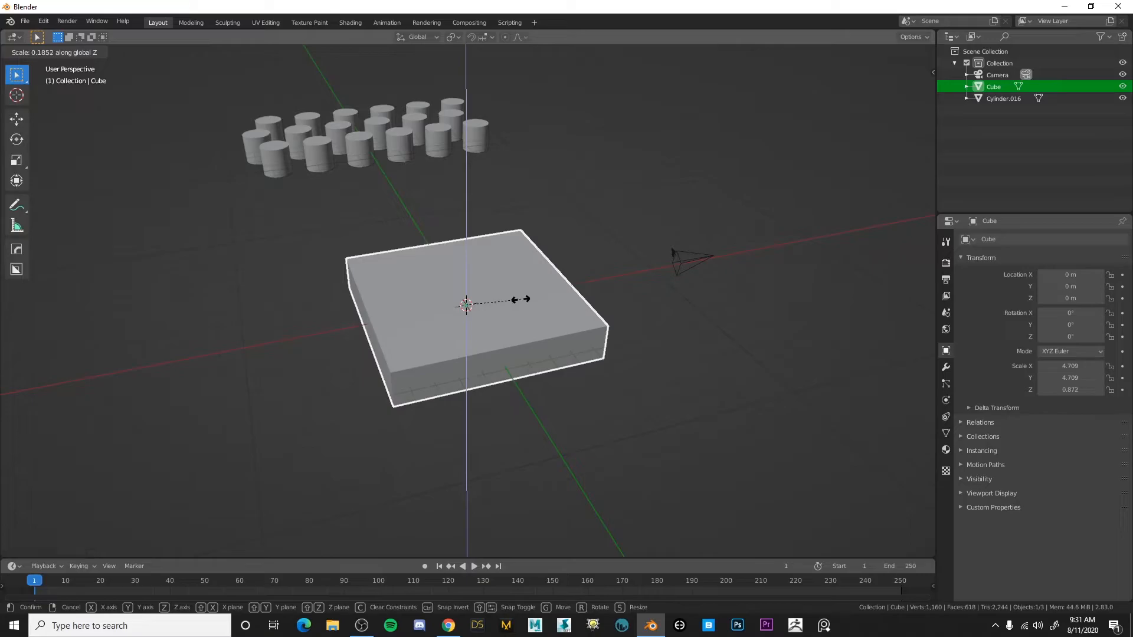
click(518, 301)
middle_drag(519, 301, 827, 321)
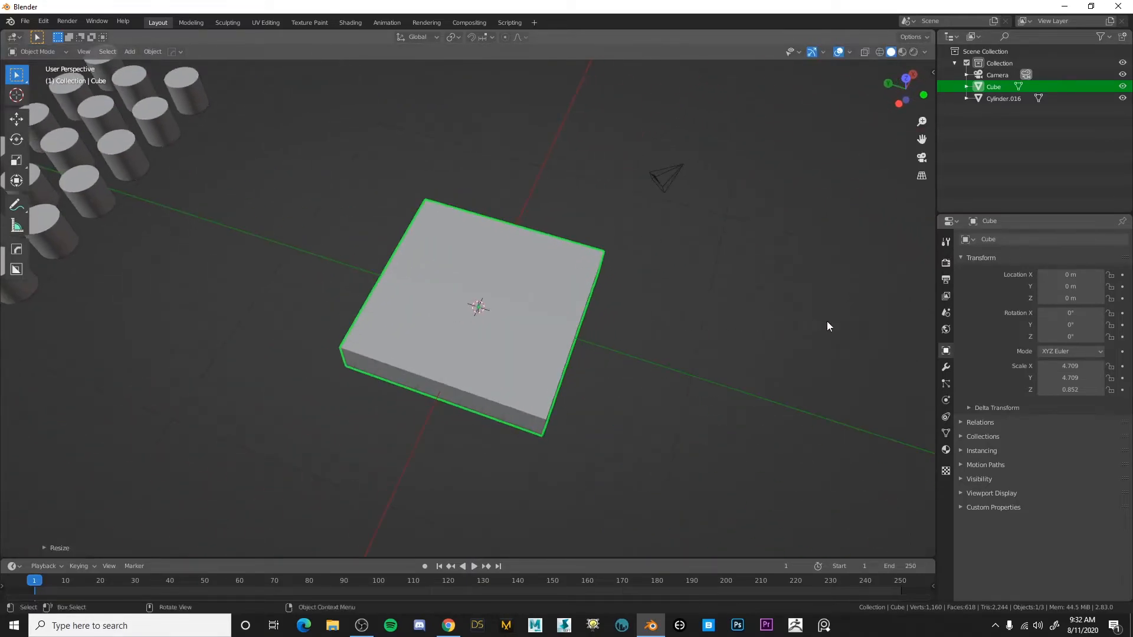
Narrow the slab along Y to a scale of about 1.409 and enter mesh editing with nothing selected.
key(s)
key(y)
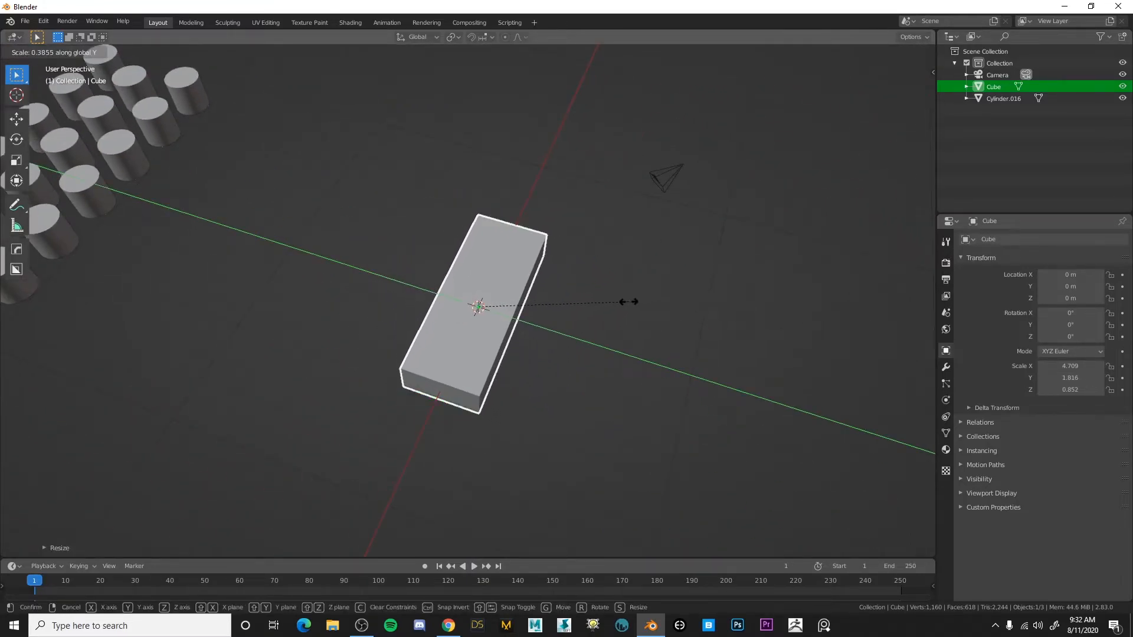
click(594, 301)
middle_drag(595, 302, 516, 296)
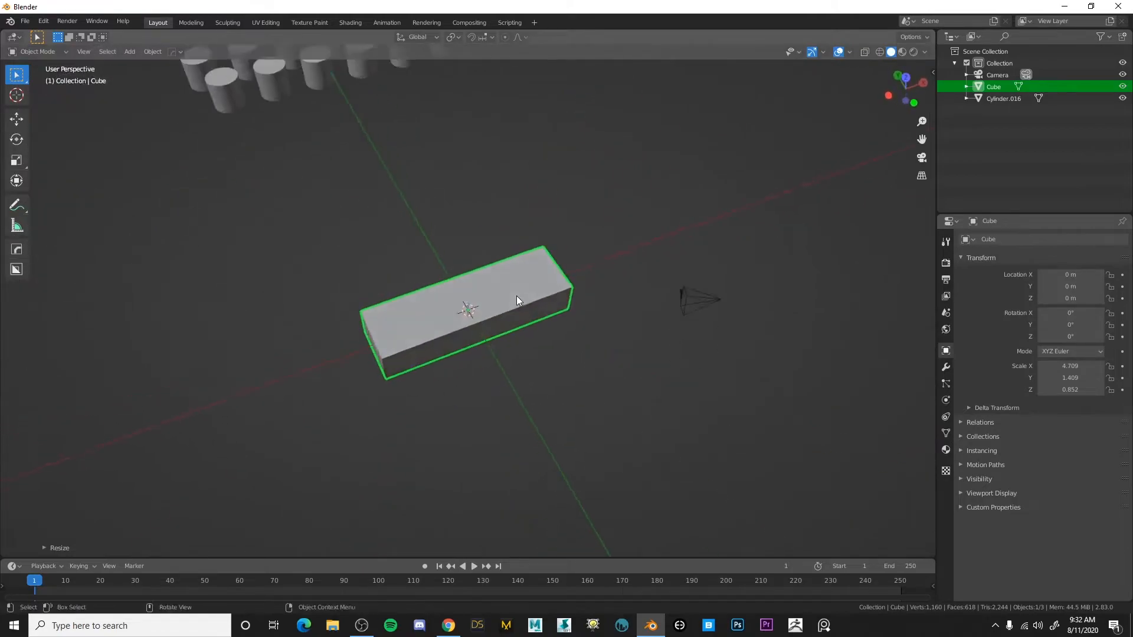
scroll(516, 296, up, 3)
scroll(478, 302, down, 4)
middle_drag(494, 379, 622, 354)
key(Tab)
key(alt+a)
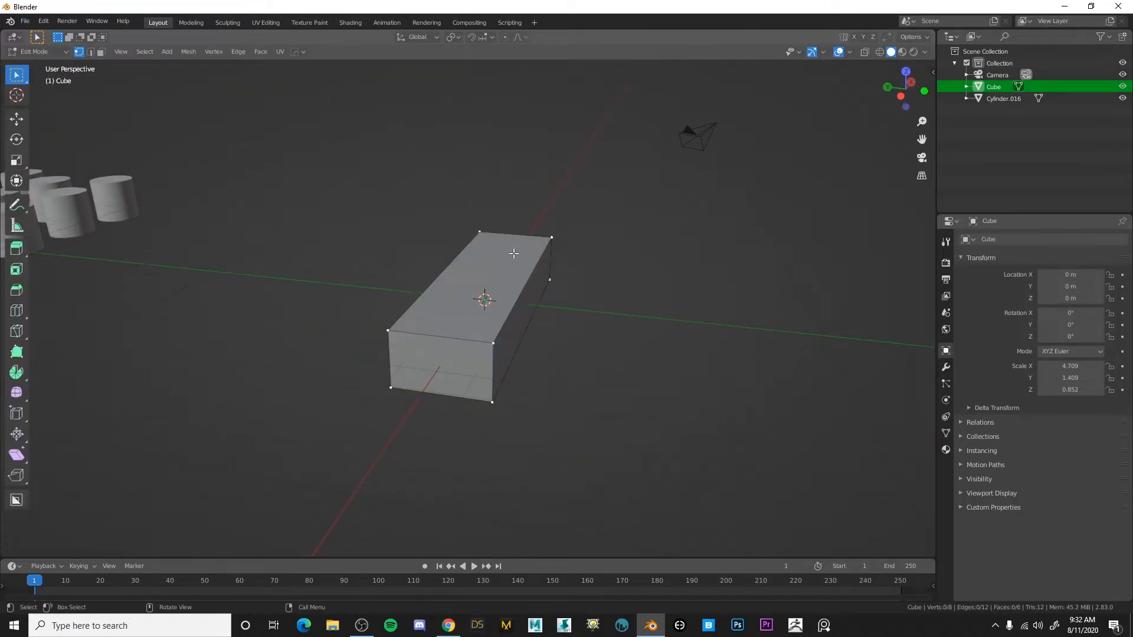
Try to bevel the slab's four vertical corner edges with 7 segments, and undo back to the plain slab.
middle_drag(514, 254, 491, 368)
click(383, 400)
middle_drag(383, 401, 631, 416)
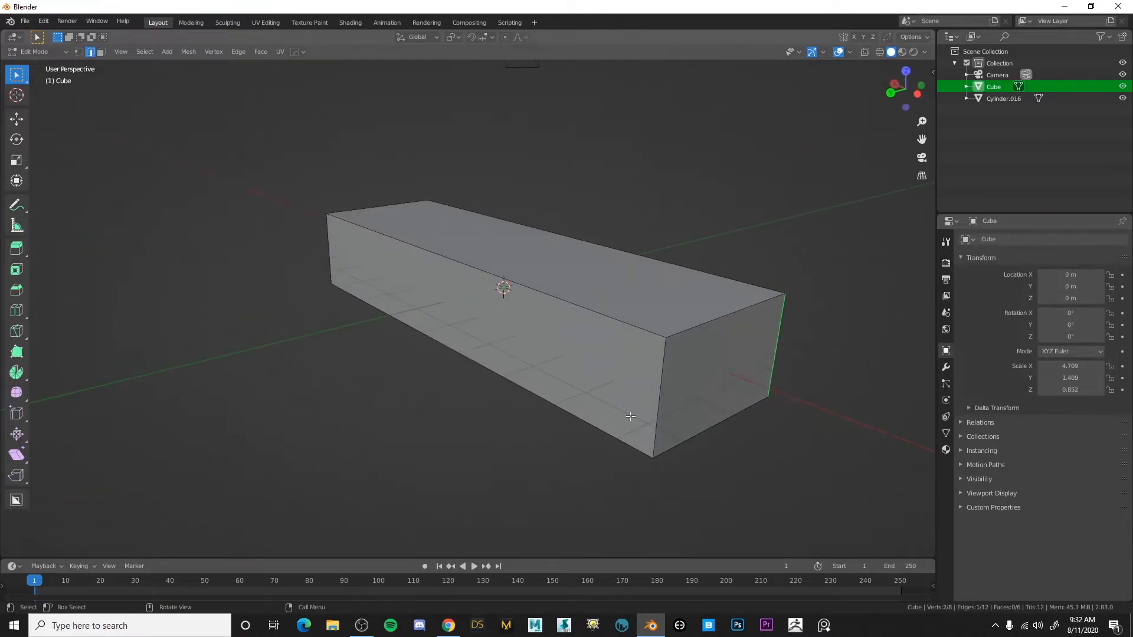
middle_drag(624, 249, 559, 255)
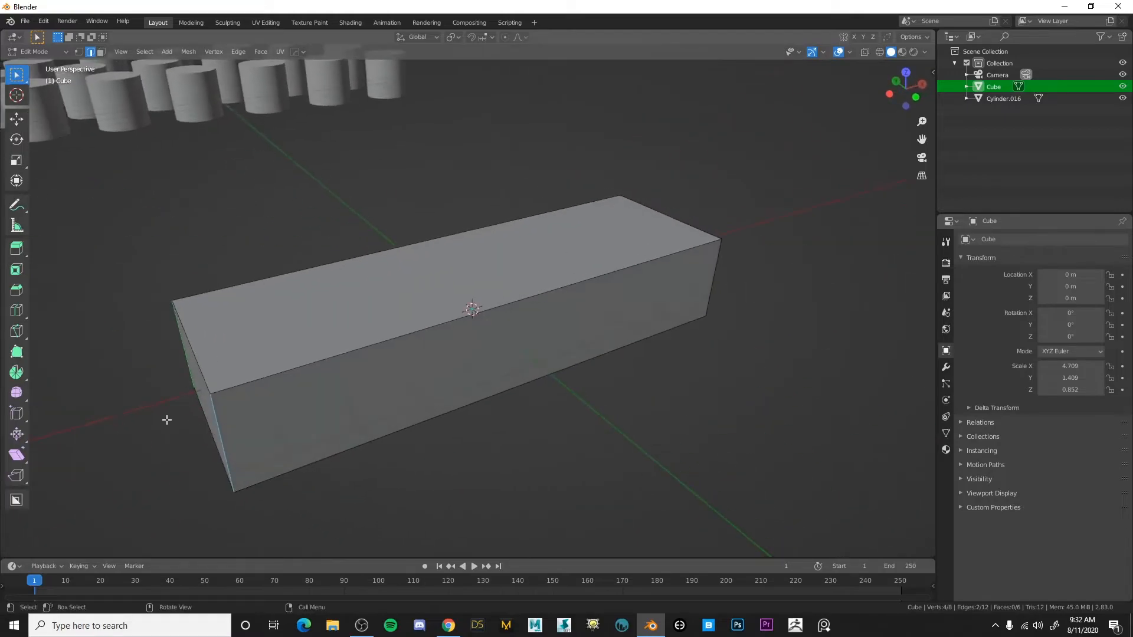
middle_drag(688, 328, 440, 418)
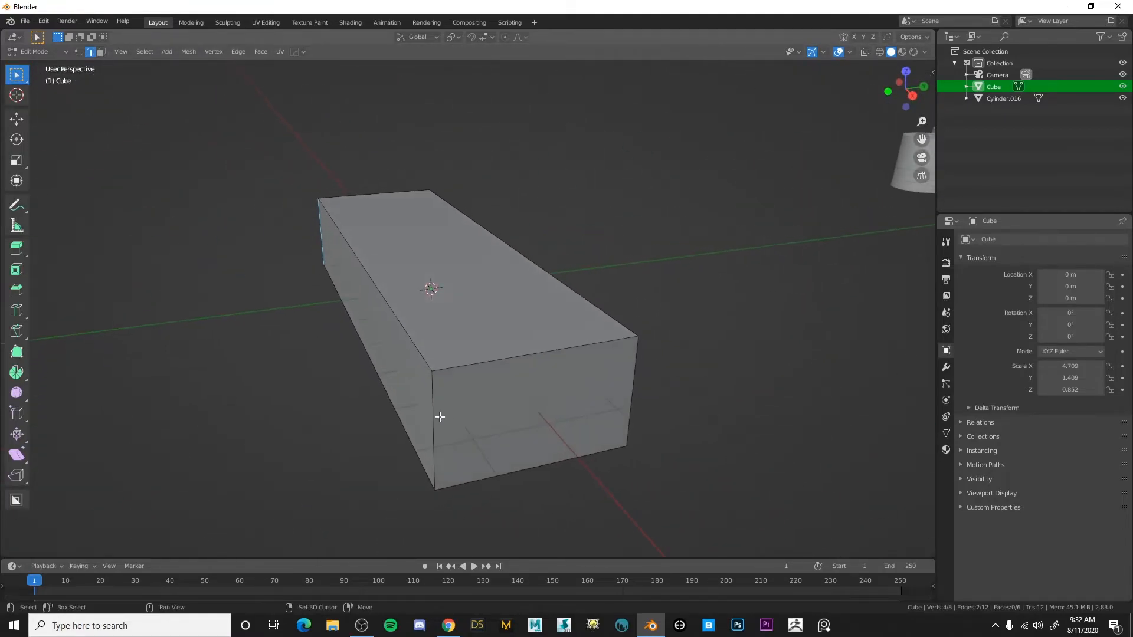
middle_drag(603, 402, 627, 324)
key(ctrl+b)
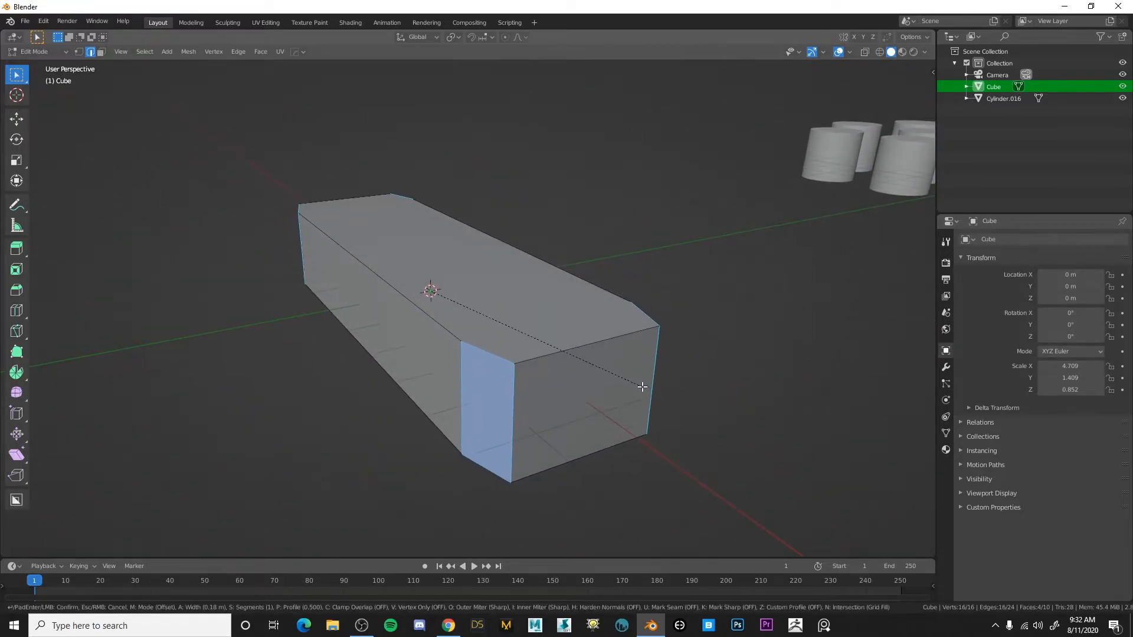
scroll(686, 394, up, 3)
scroll(664, 406, up, 3)
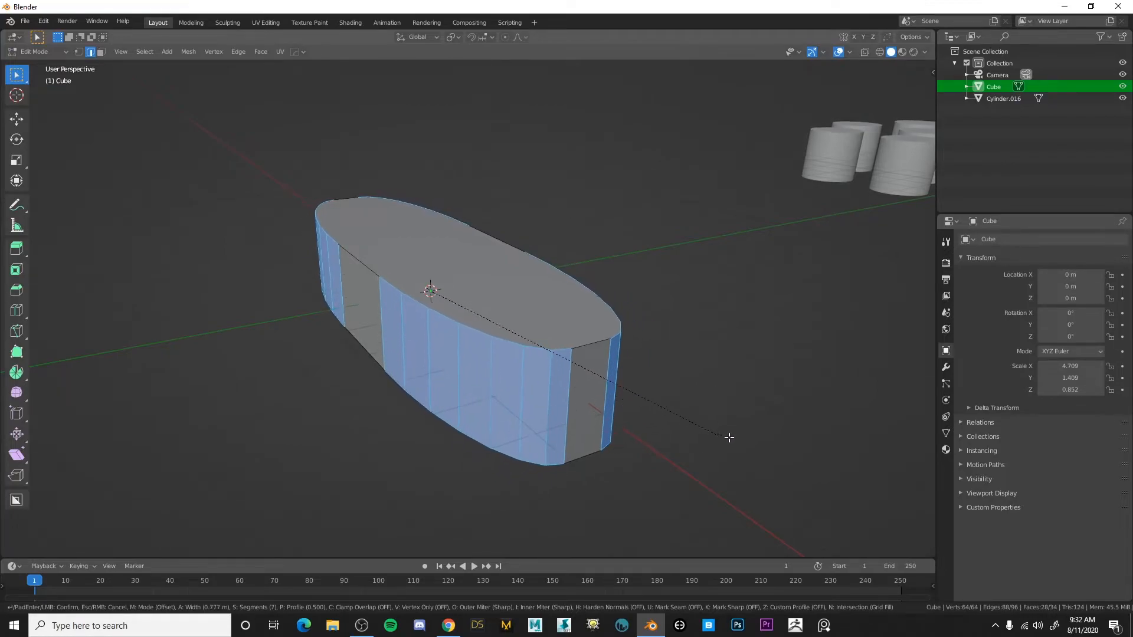
right_click(678, 420)
middle_drag(678, 421, 496, 338)
key(ctrl+z)
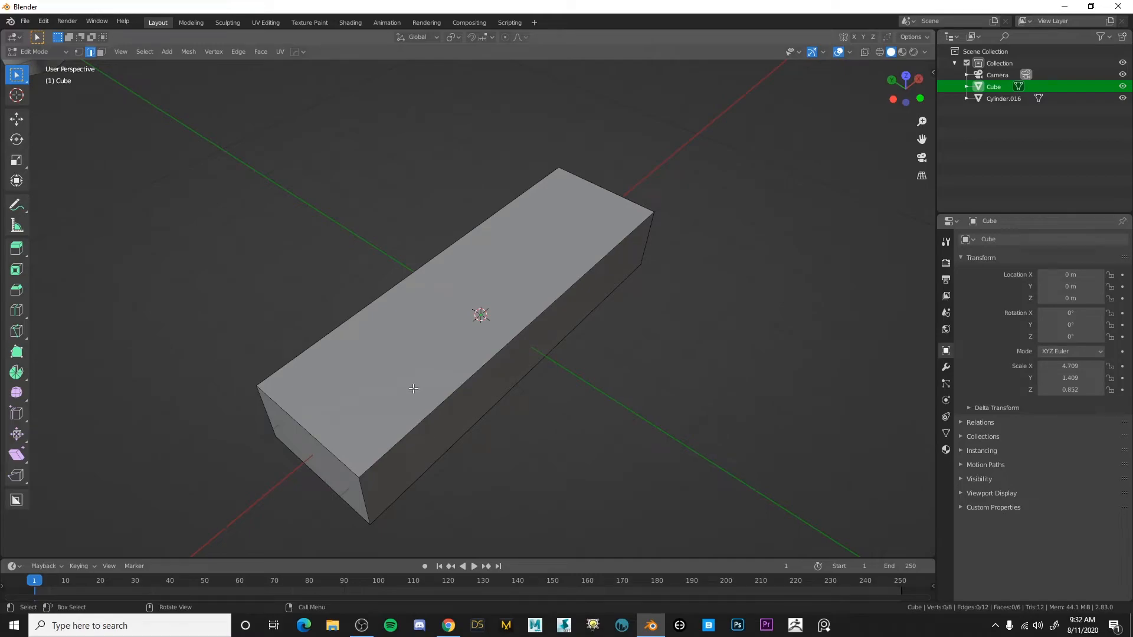
Bevel the slab's four vertical edges about 0.941 m wide with 11 segments, and return to Object Mode.
middle_drag(397, 371, 543, 372)
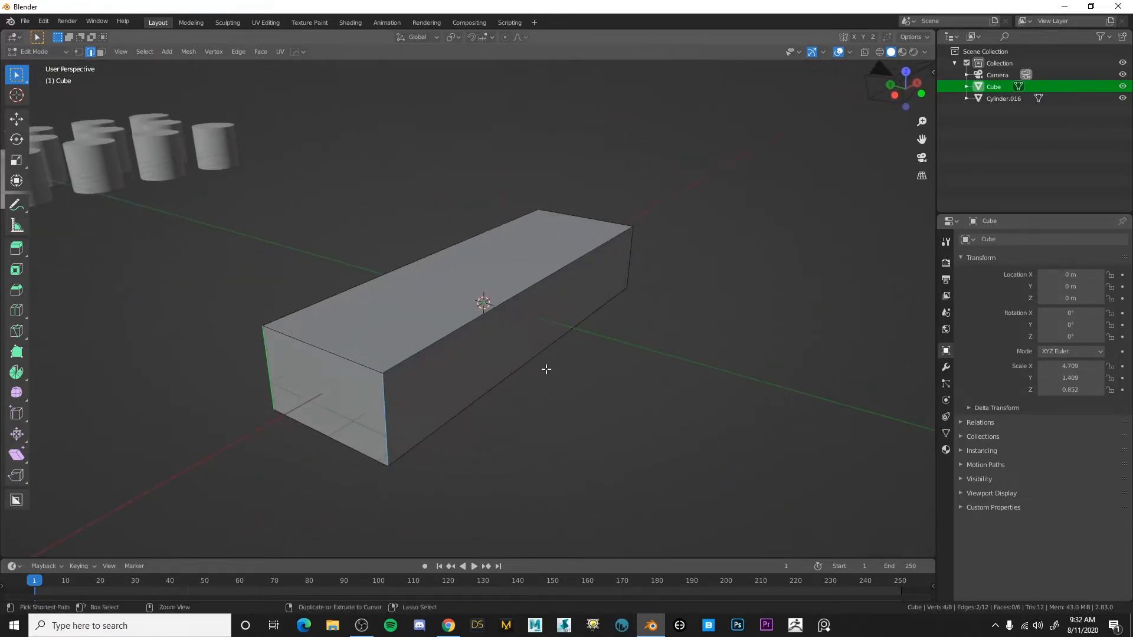
key(ctrl+b)
key(Escape)
middle_drag(575, 410, 581, 379)
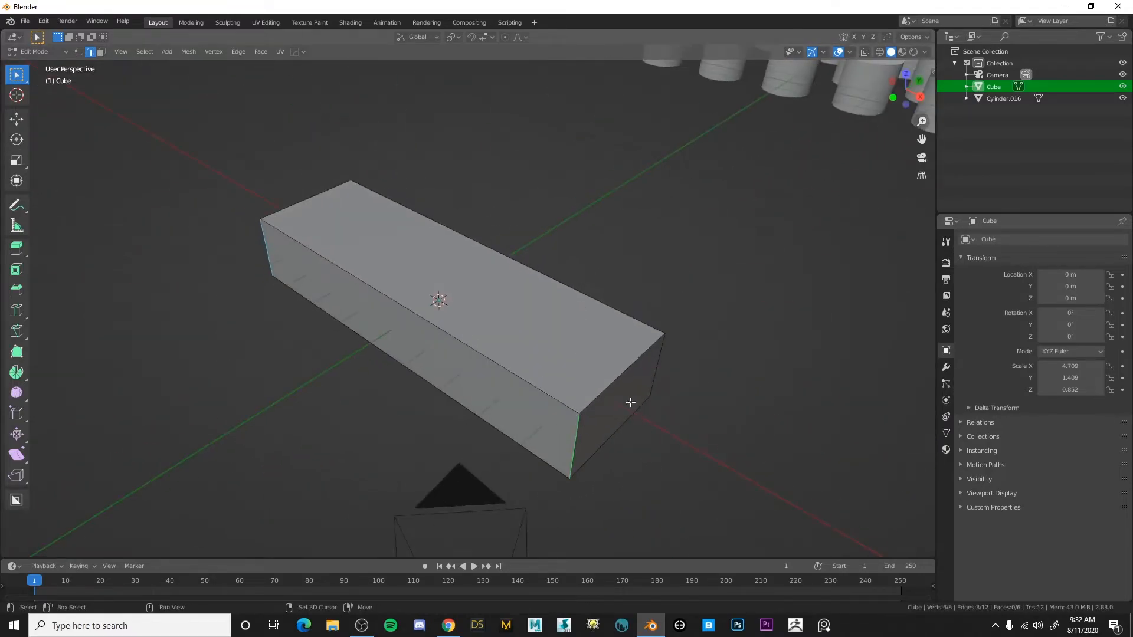
middle_drag(709, 327, 696, 336)
key(ctrl+b)
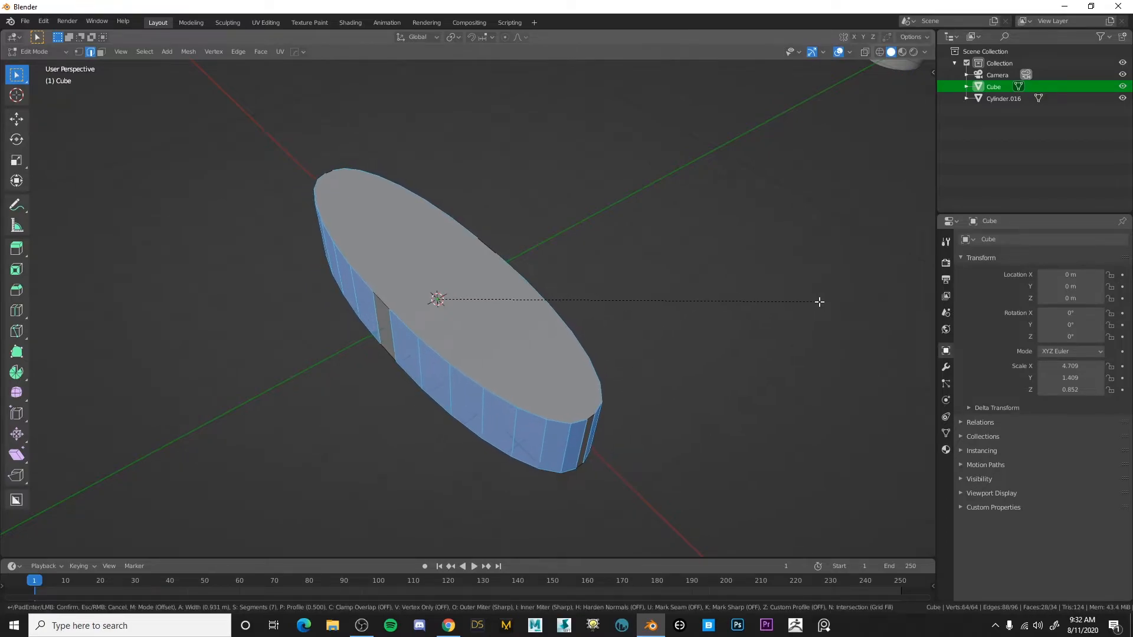
scroll(823, 301, up, 2)
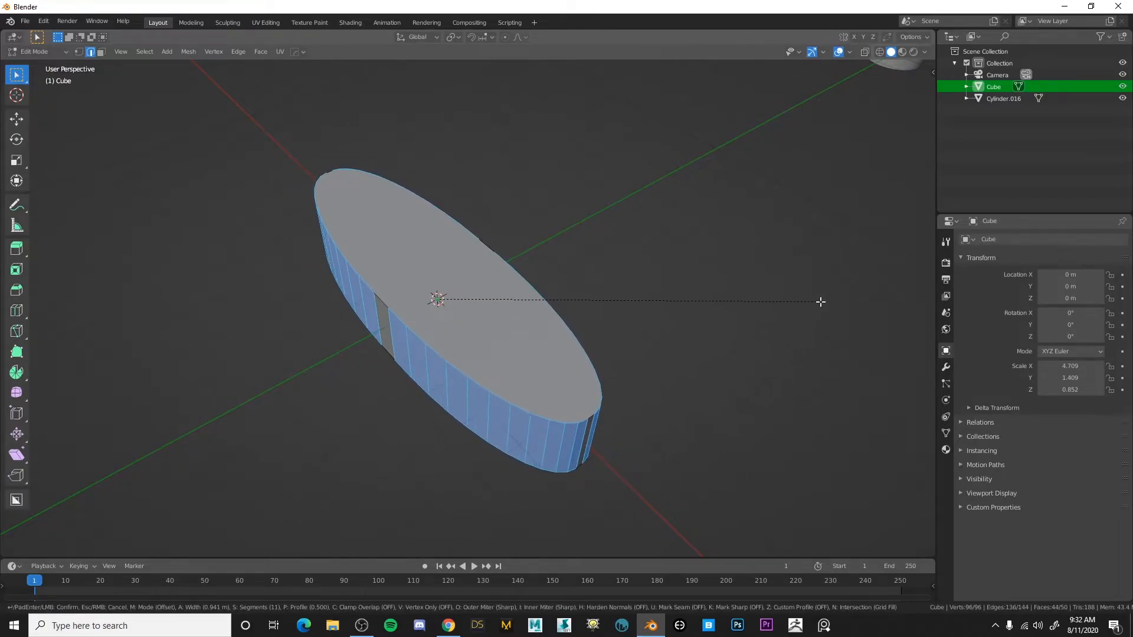
click(820, 302)
key(alt+a)
middle_drag(499, 228, 471, 253)
key(Tab)
Apply the HardOps Sharpen operation to the rounded slab.
scroll(548, 268, down, 4)
key(q)
click(518, 271)
scroll(236, 155, down, 2)
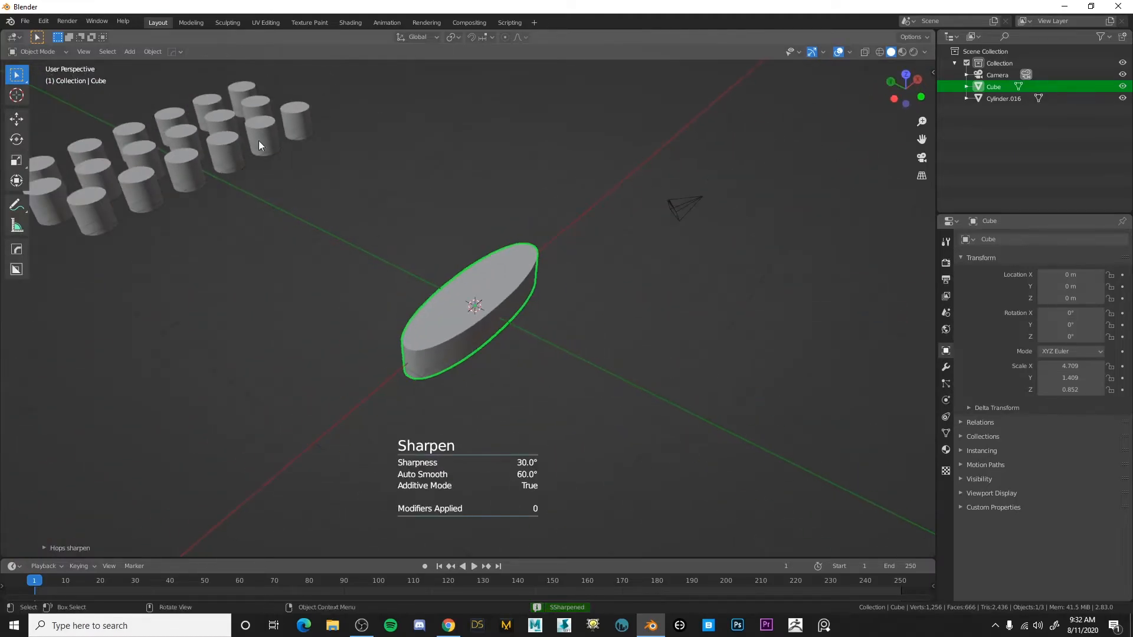
middle_drag(490, 277, 512, 248)
middle_drag(440, 257, 493, 247)
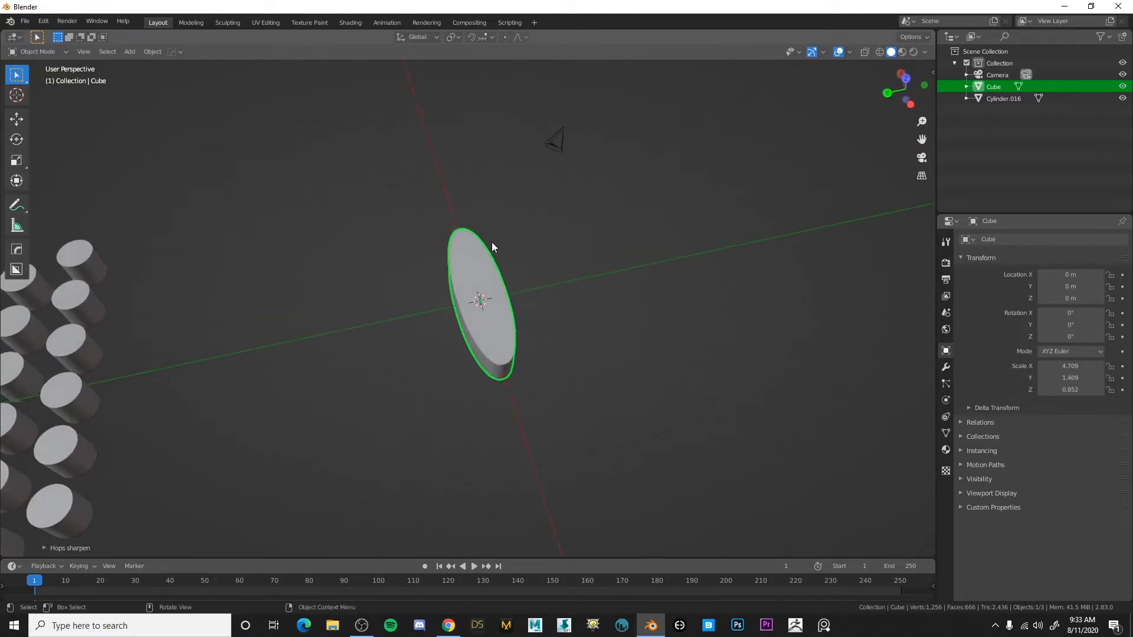
Activate the BoxCutter tool, add a new cube at the world origin, and scale it uniformly to about 1.707.
click(22, 269)
scroll(542, 293, up, 5)
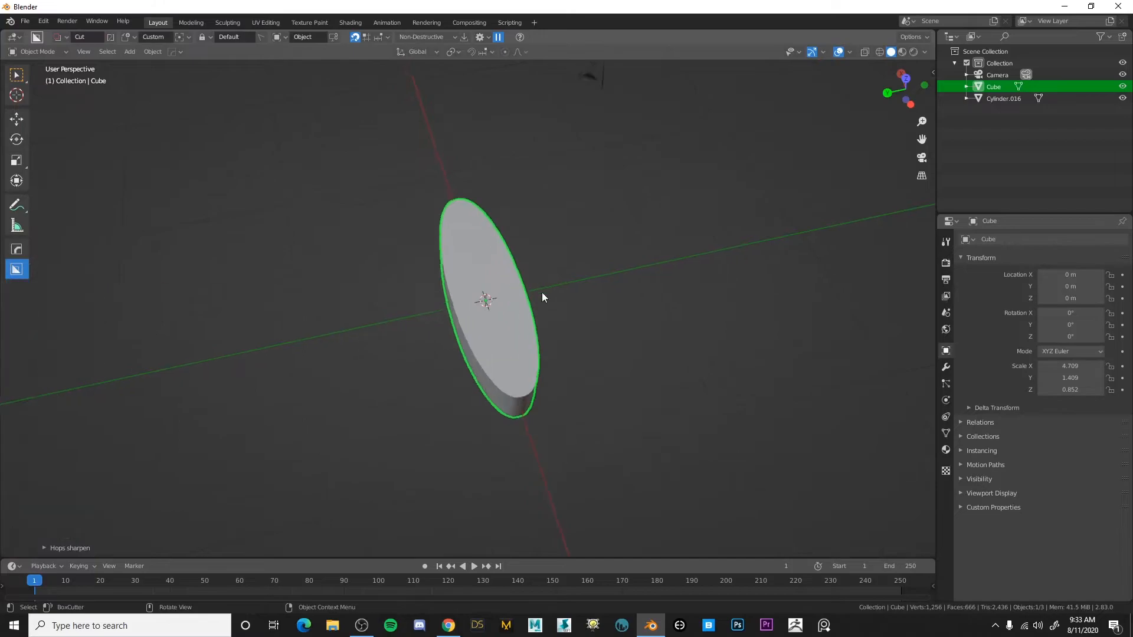
middle_drag(577, 287, 495, 269)
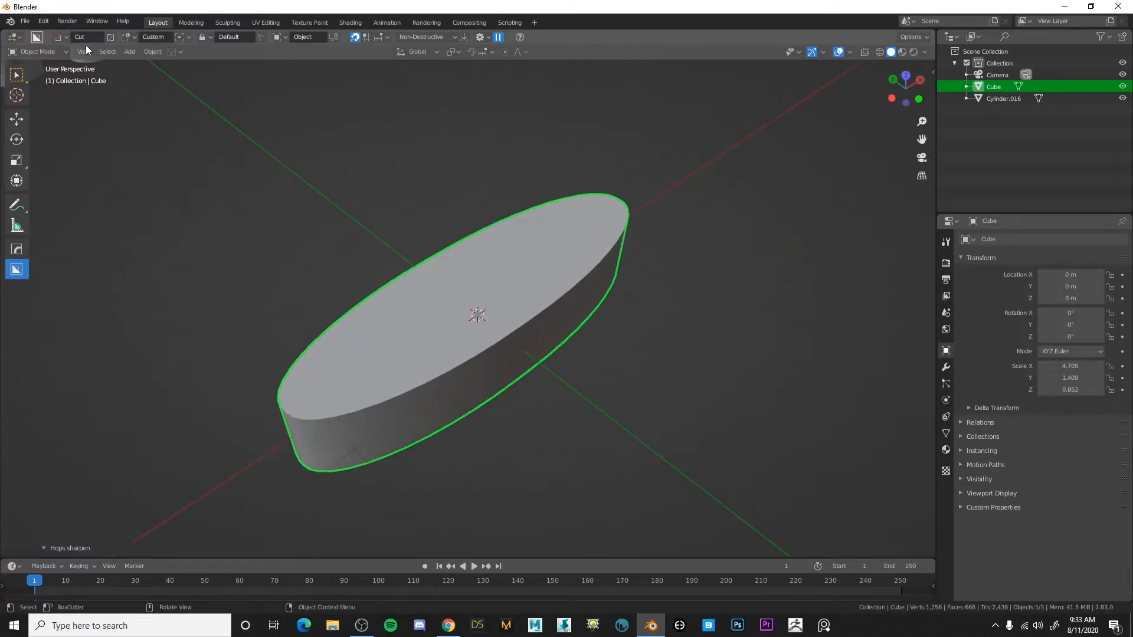
key(shift+a)
mouse_move(549, 311)
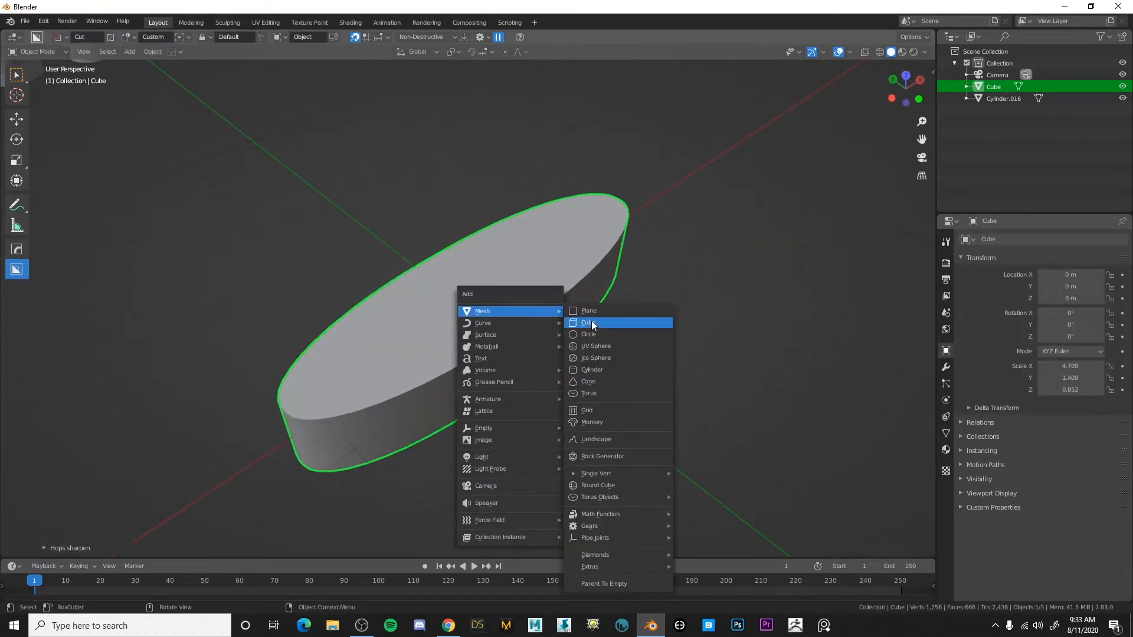
click(591, 321)
key(s)
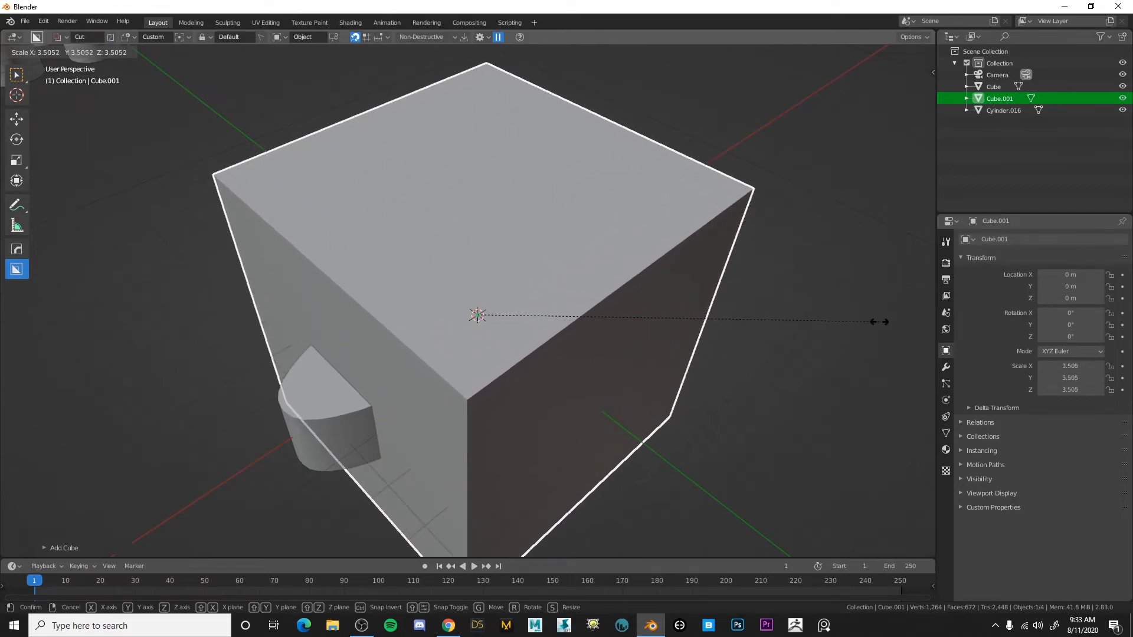
click(673, 321)
Rename the rounded slab object as capsule_001.
click(381, 353)
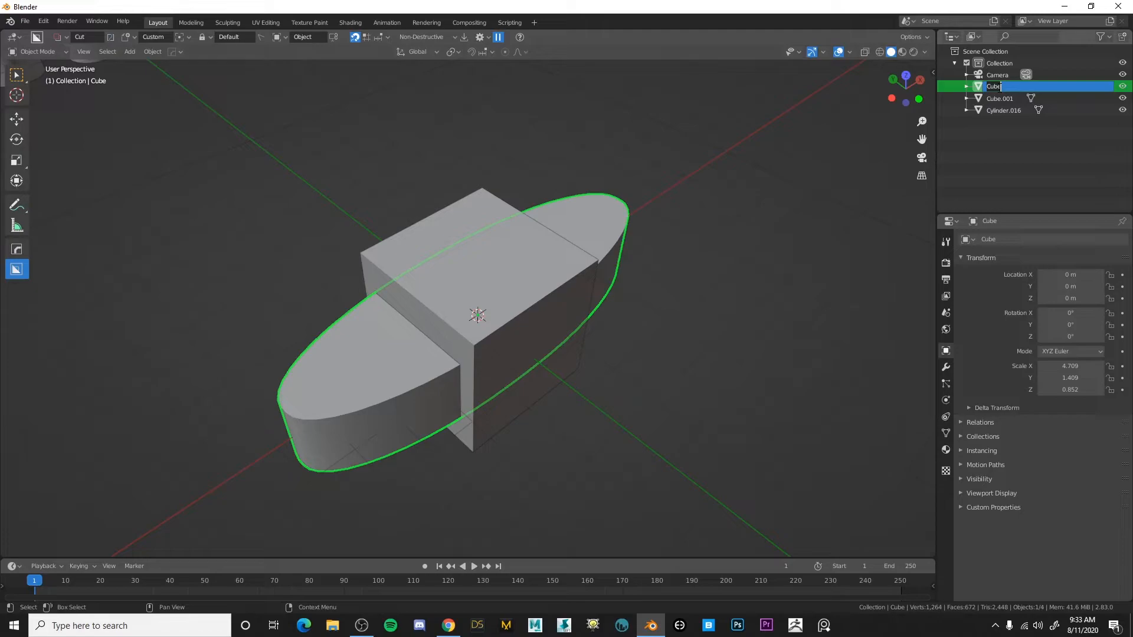
text(cy)
text(psule)
text(_001)
key(Return)
scroll(380, 115, down, 3)
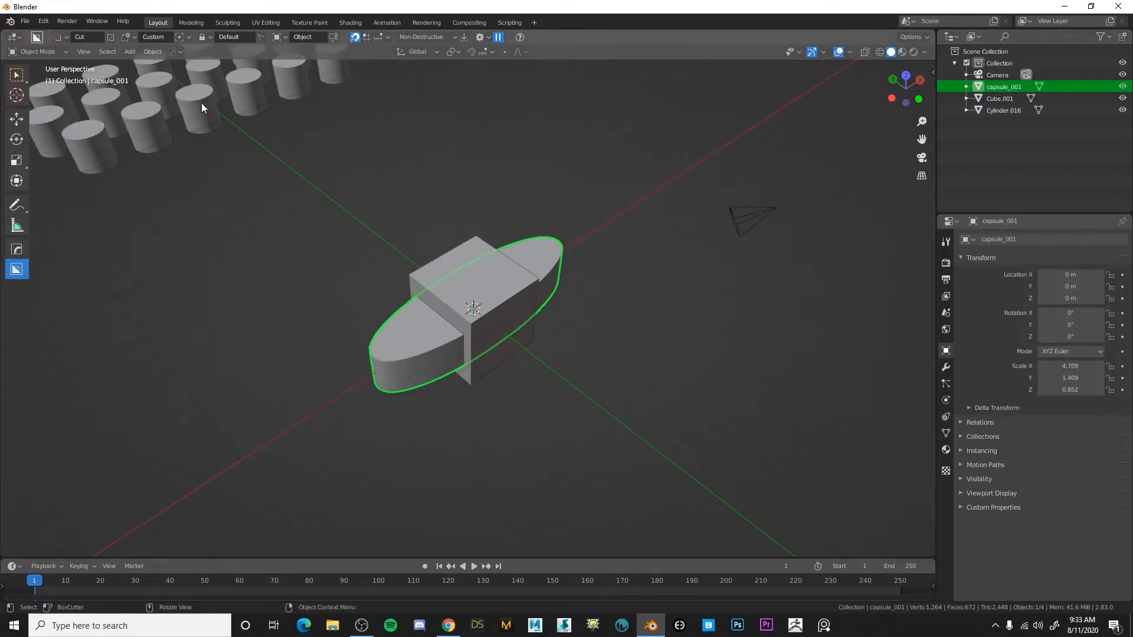
Rename the joined cylinder array object as repeating cylinder_001.
click(998, 111)
double_click(1010, 112)
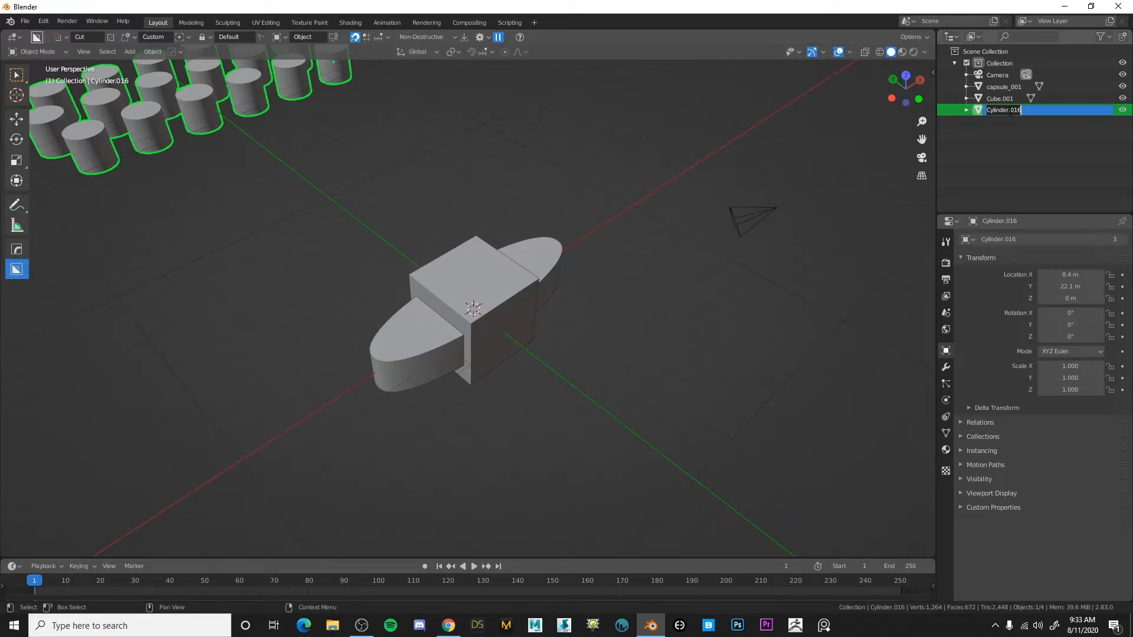
text(repeating cylinder_001)
key(Return)
Move the capsule object in top view along Y to about 18 m, next to the cylinder array.
click(679, 162)
scroll(540, 261, up, 2)
click(568, 258)
middle_drag(568, 258, 685, 263)
middle_drag(477, 265, 817, 157)
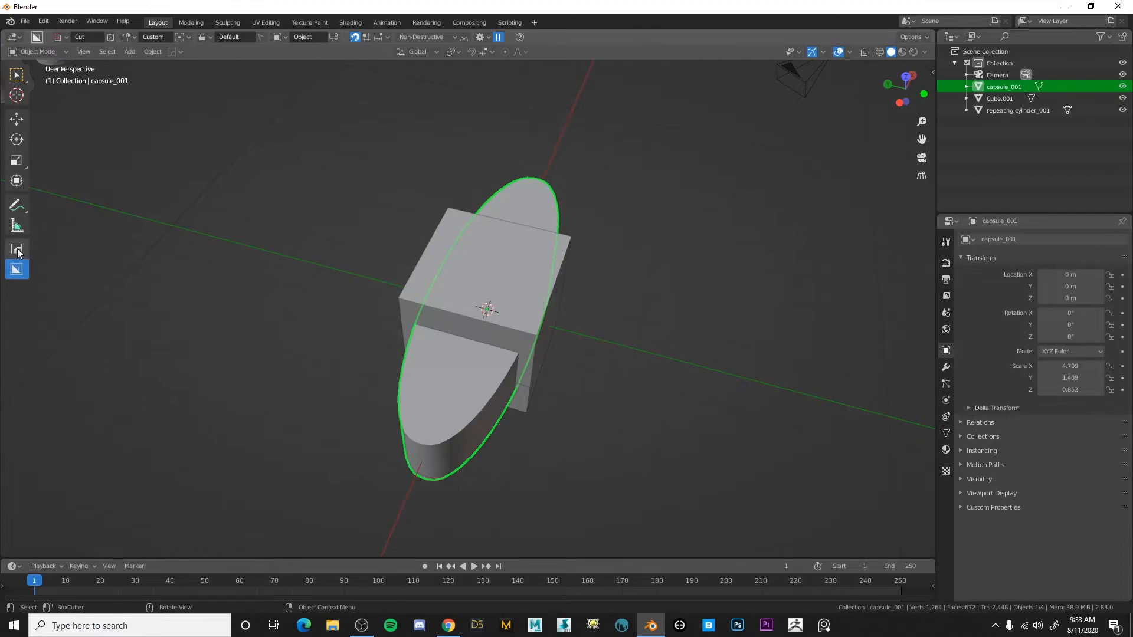
click(906, 76)
key(g)
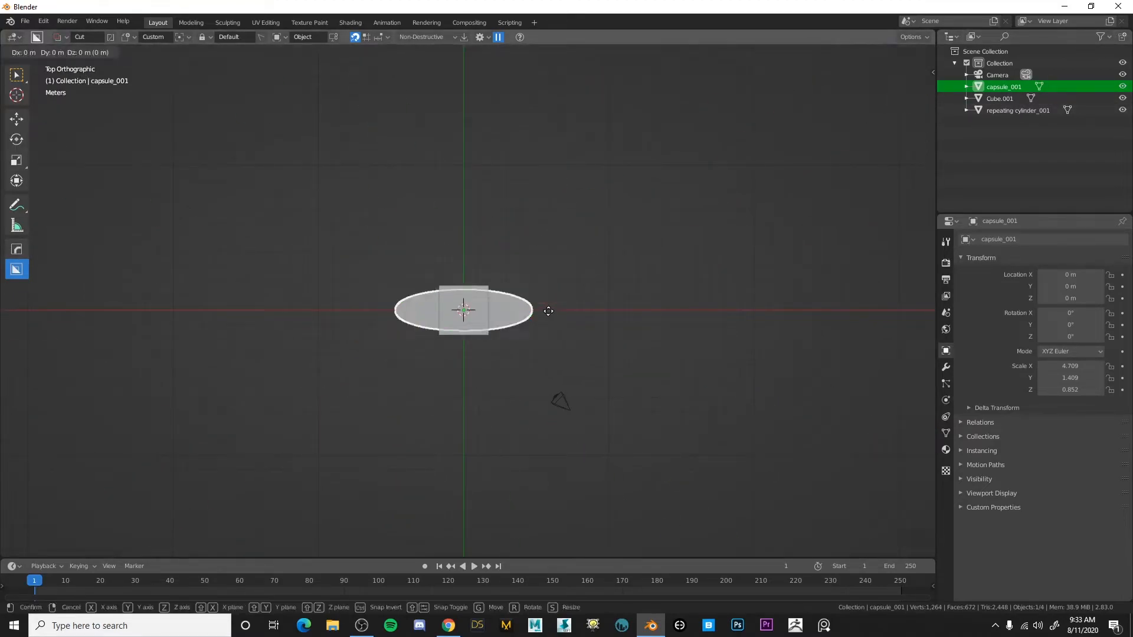
click(551, 79)
shift+middle_drag(569, 147, 569, 262)
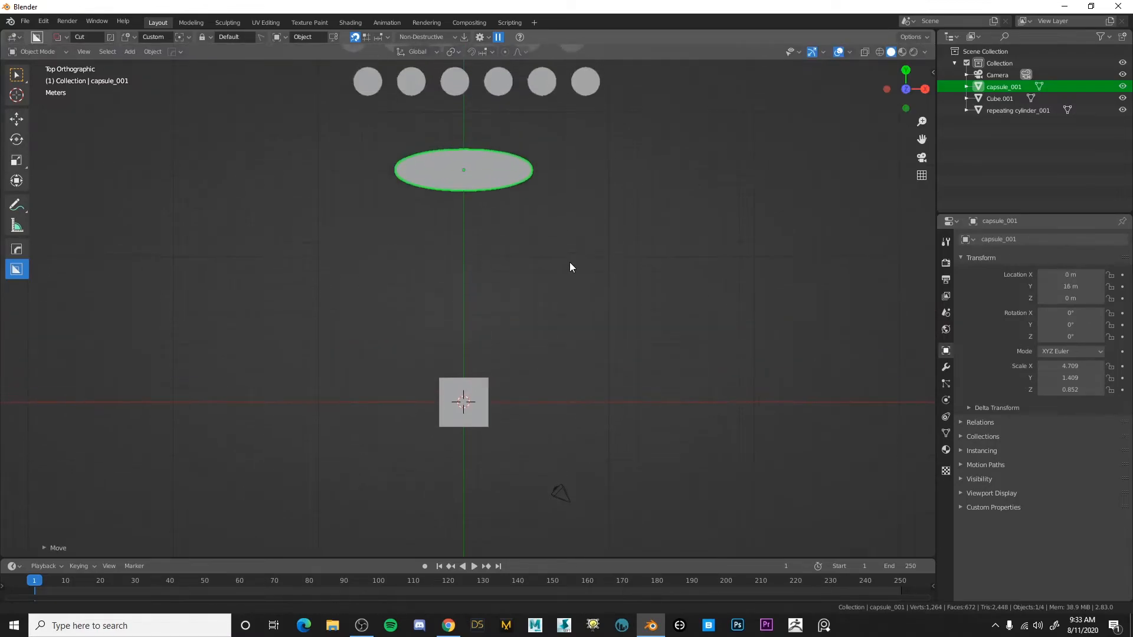
key(g)
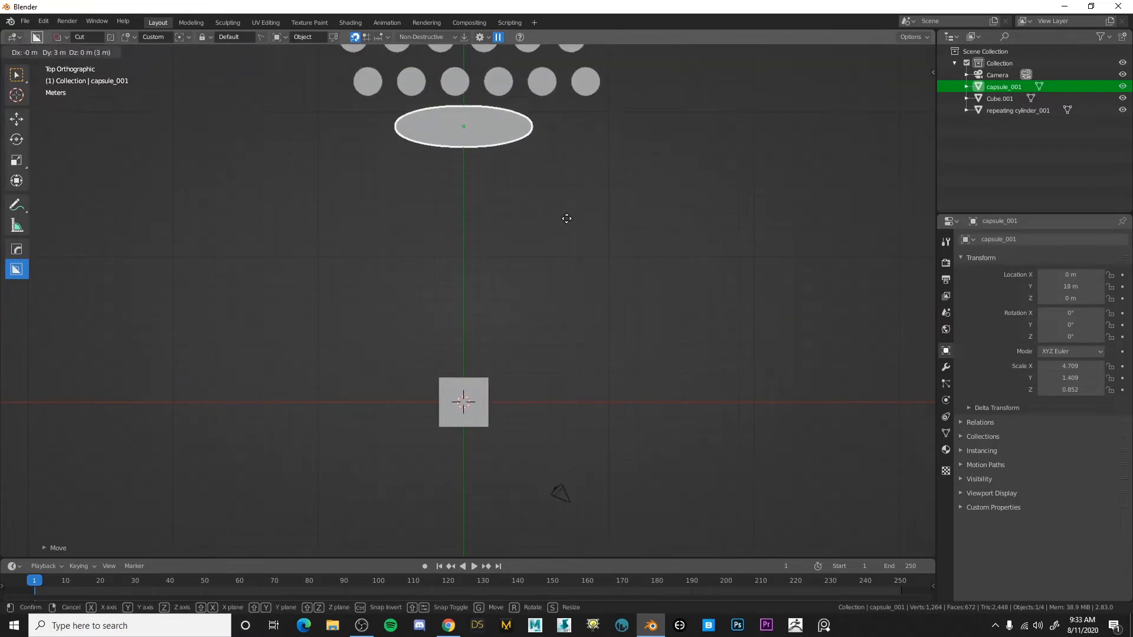
click(565, 235)
middle_drag(566, 236, 287, 195)
Set BoxCutter's custom cutter shape to capsule_001.
click(127, 38)
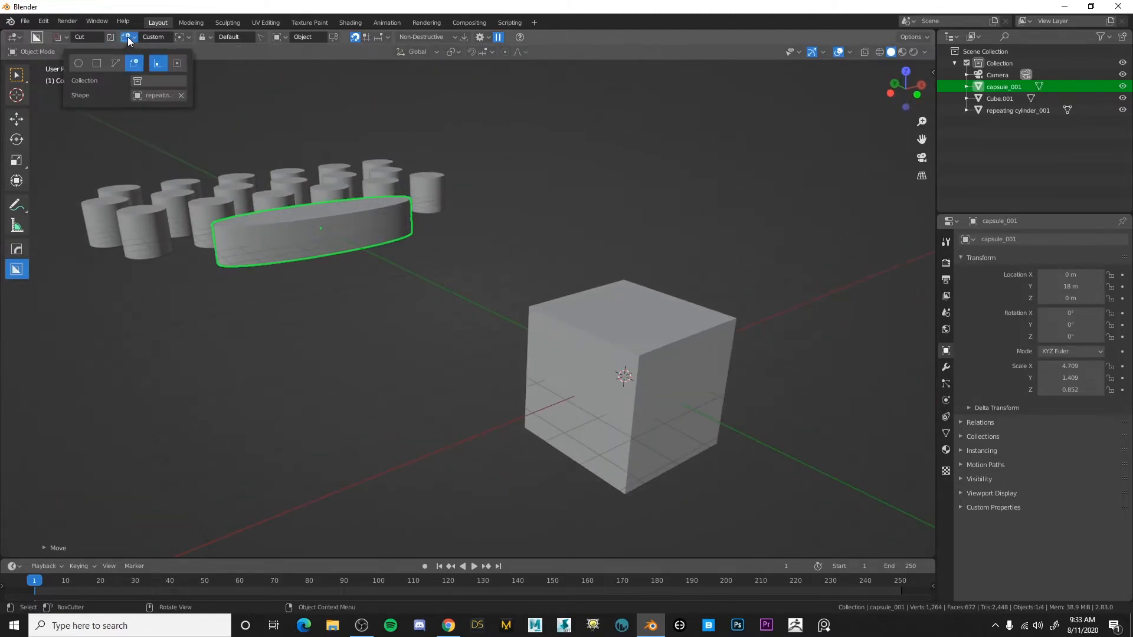
click(138, 96)
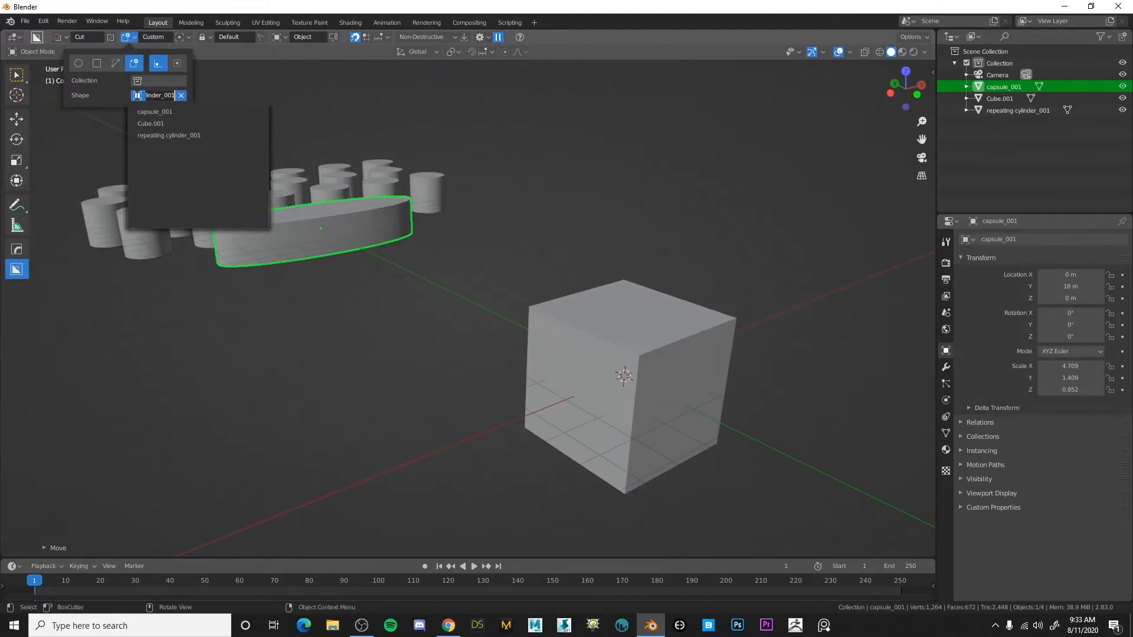
click(167, 112)
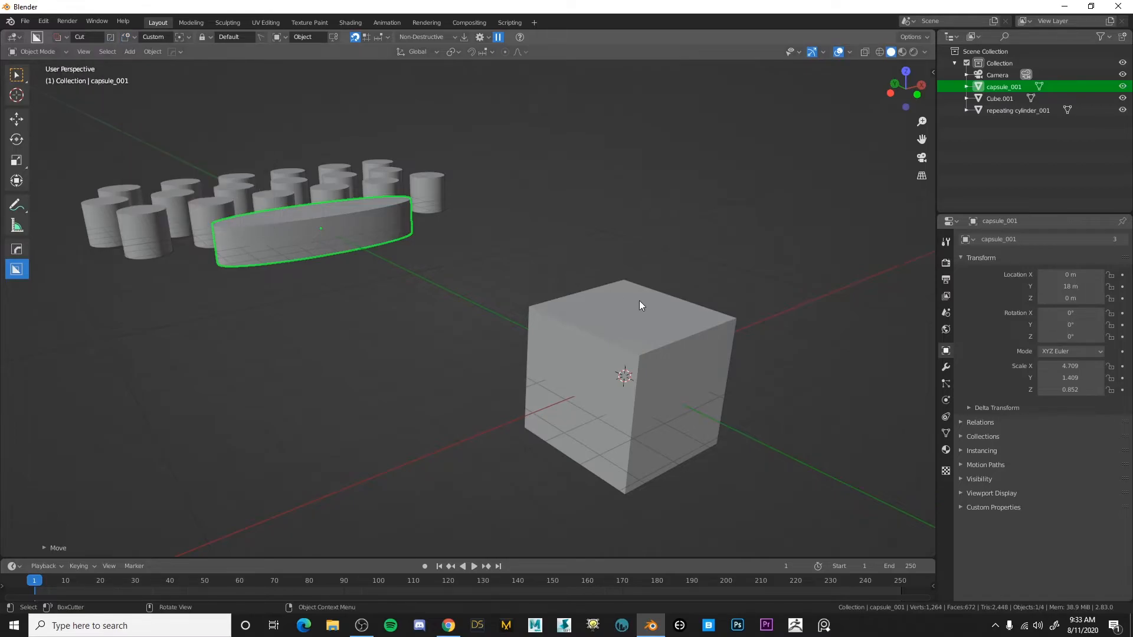
Try a capsule-shaped BoxCutter cut on the cube's top face and undo it.
middle_drag(639, 300, 522, 370)
drag(506, 392, 557, 416)
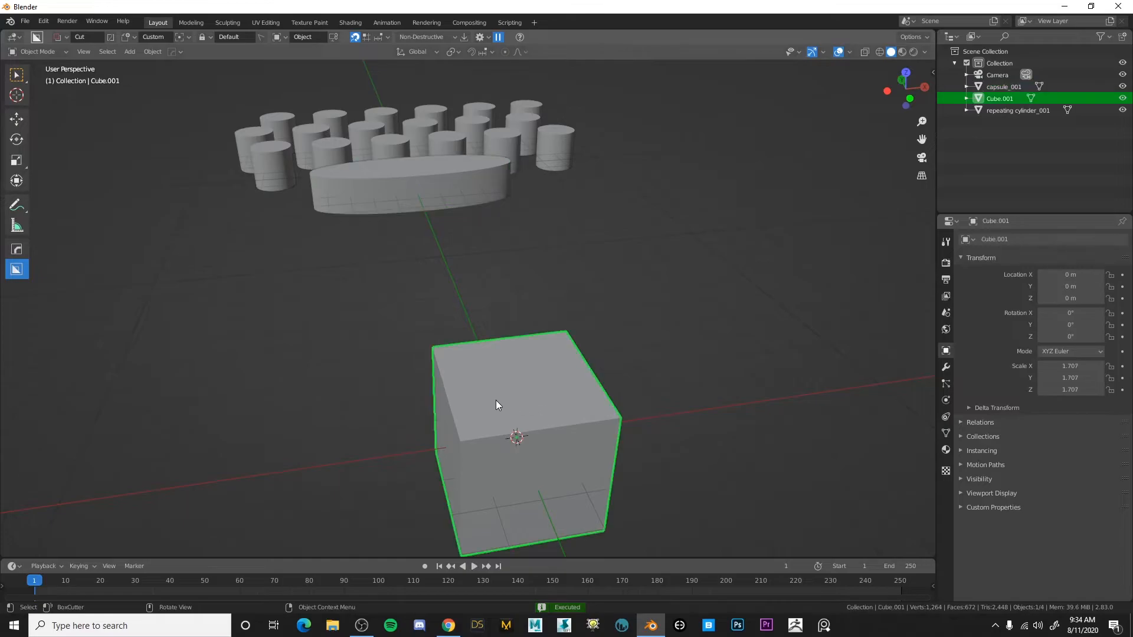
middle_drag(558, 409, 505, 372)
key(ctrl+z)
Lock the viewport to the 3D cursor in the view lock settings.
scroll(503, 374, up, 5)
scroll(505, 372, down, 4)
key(n)
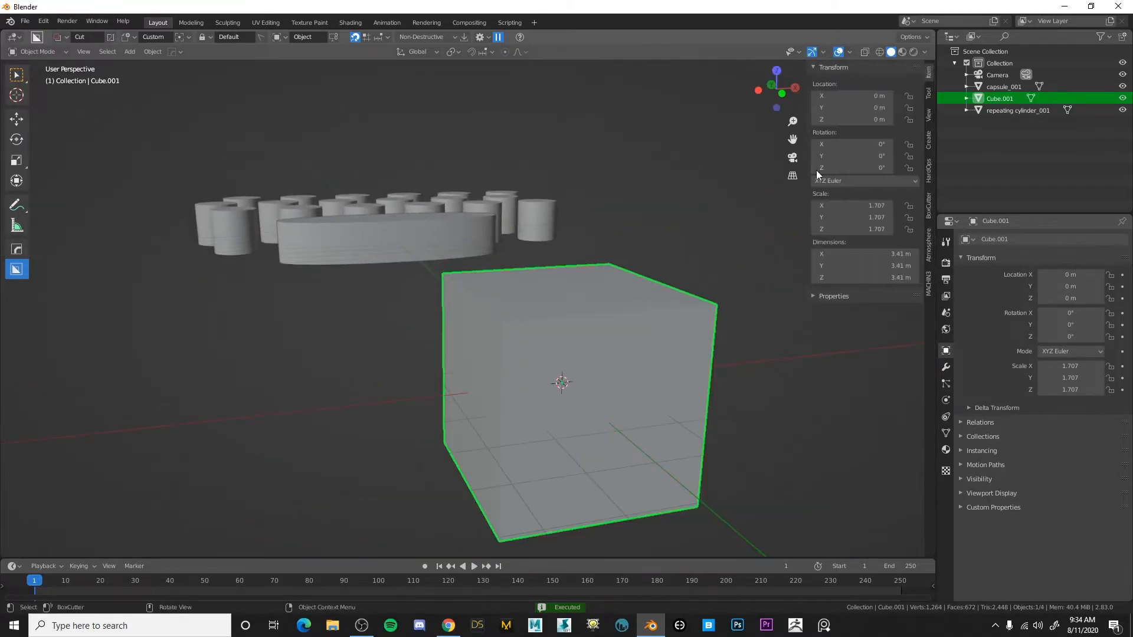
click(928, 116)
click(913, 200)
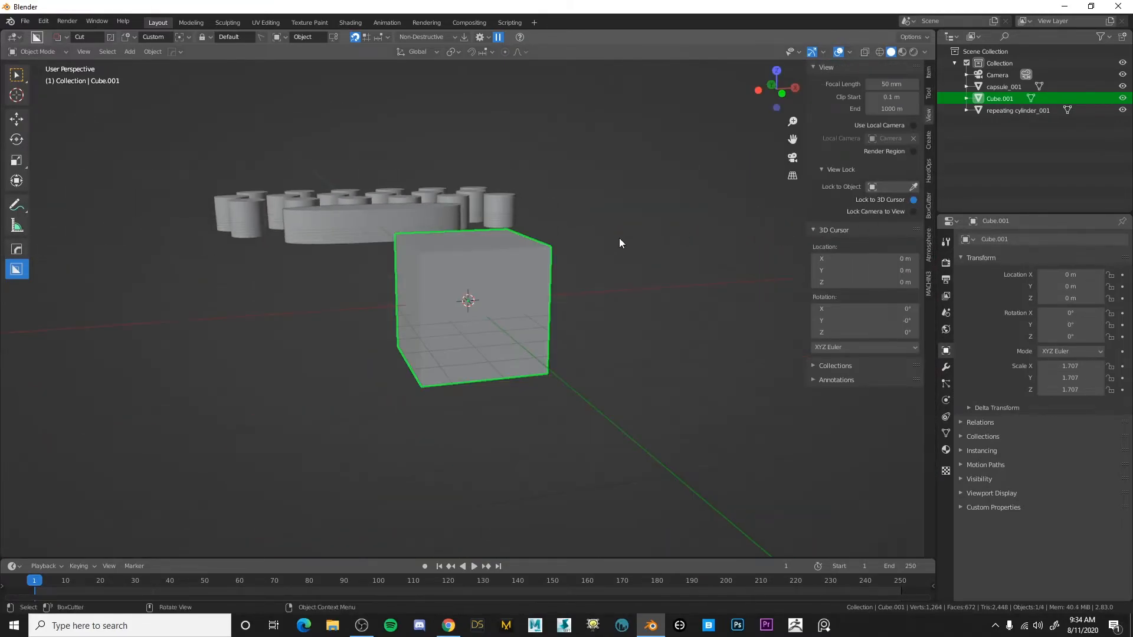
scroll(620, 243, up, 1)
key(n)
Try a larger capsule-shaped cut across the cube's top face from a closer view, and undo it.
scroll(604, 249, up, 4)
middle_drag(603, 250, 575, 303)
scroll(502, 281, down, 2)
mouse_move(500, 282)
middle_down()
mouse_move(521, 337)
mouse_move(471, 299)
mouse_move(539, 284)
mouse_move(520, 306)
mouse_move(621, 264)
mouse_move(452, 267)
mouse_move(525, 309)
middle_up()
scroll(448, 266, up, 2)
mouse_move(497, 315)
mouse_down()
mouse_move(609, 357)
mouse_move(585, 381)
mouse_up()
click(586, 381)
middle_drag(511, 325, 543, 310)
key(ctrl+z)
Try one more capsule-shaped cut on the cube's top face and undo it.
scroll(539, 304, down, 4)
middle_drag(441, 245, 459, 272)
scroll(463, 325, up, 3)
mouse_move(463, 327)
mouse_down()
mouse_move(511, 340)
mouse_move(530, 331)
mouse_move(516, 339)
mouse_up()
key(ctrl+z)
scroll(529, 313, down, 2)
middle_drag(510, 331, 472, 302)
scroll(494, 314, down, 3)
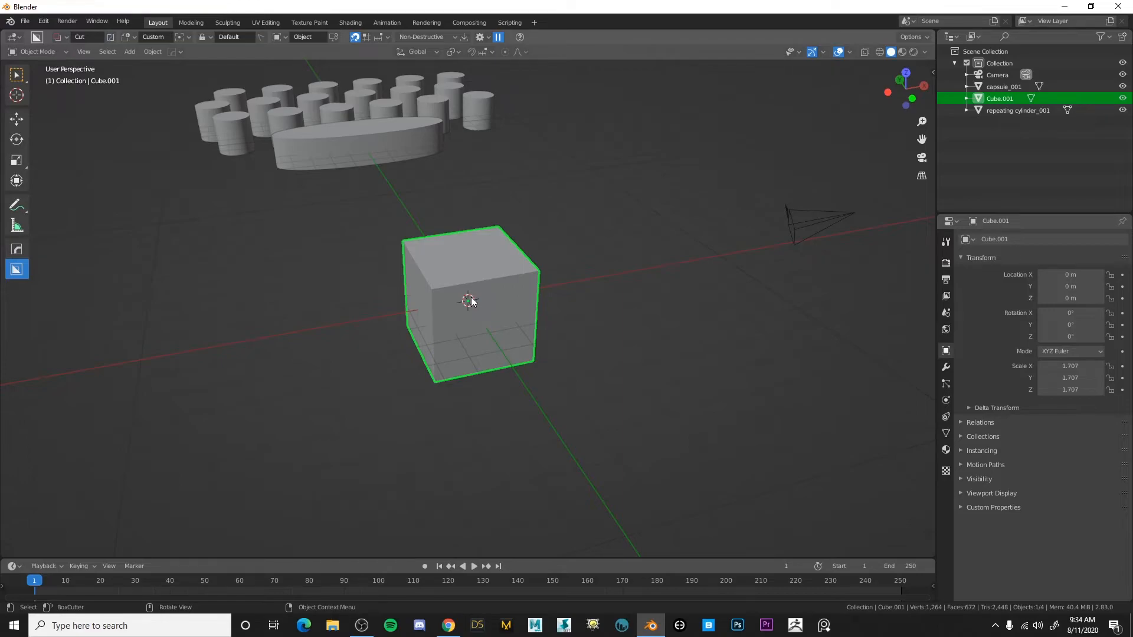
Flatten the cube along the global Z axis into a thin slab with a Z scale of about 0.21.
scroll(471, 301, up, 3)
click(17, 75)
middle_drag(388, 244, 469, 275)
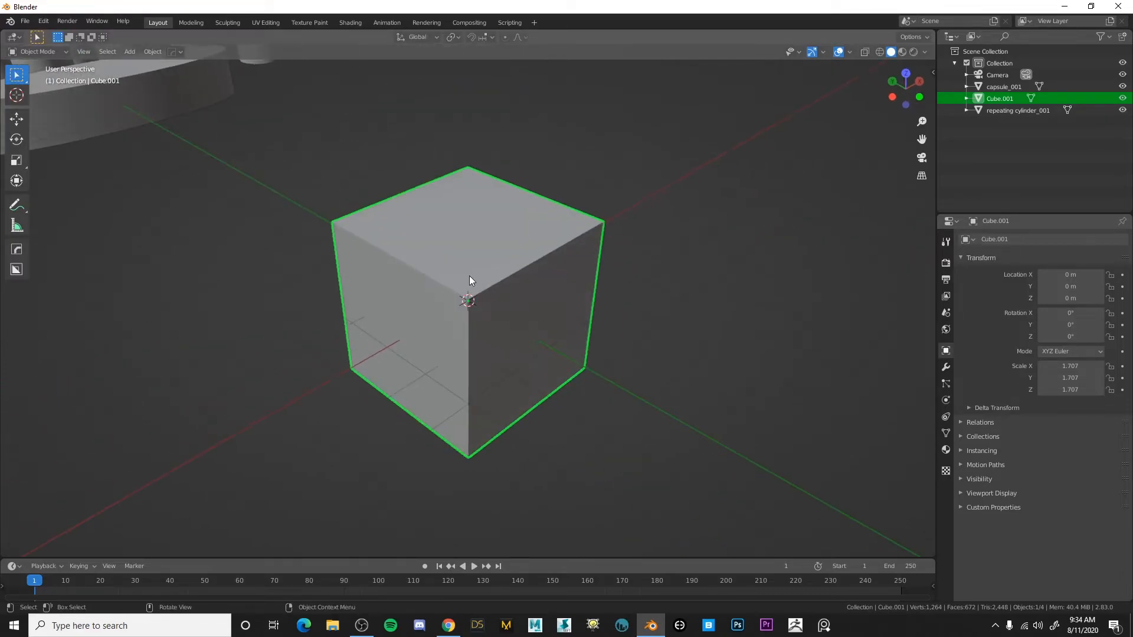
key(s)
key(z)
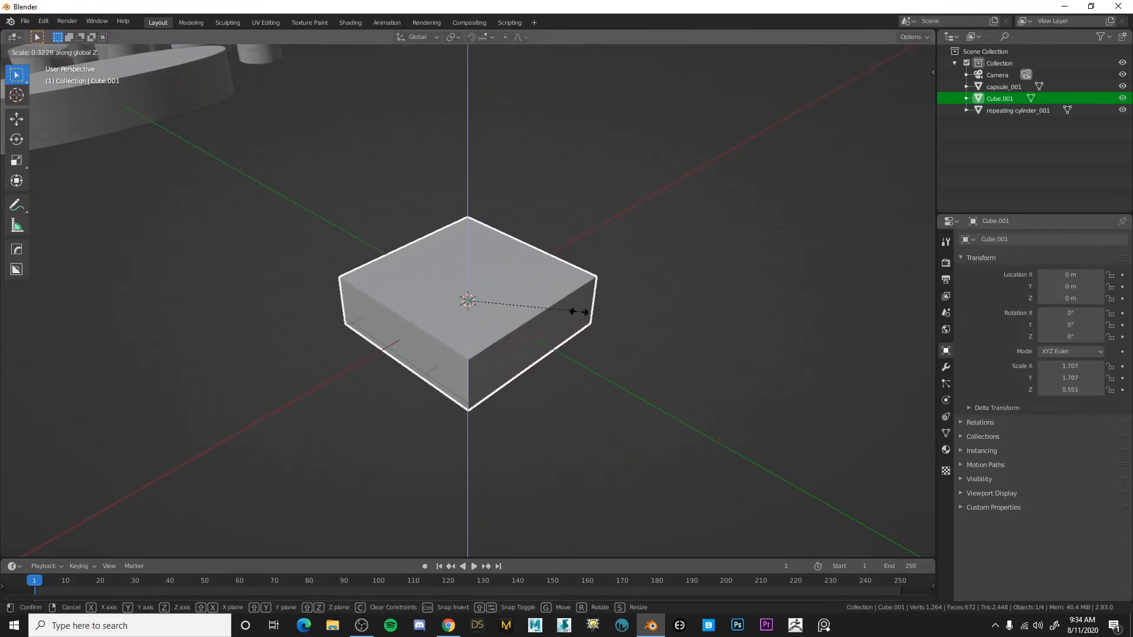
click(567, 322)
middle_drag(568, 322, 809, 380)
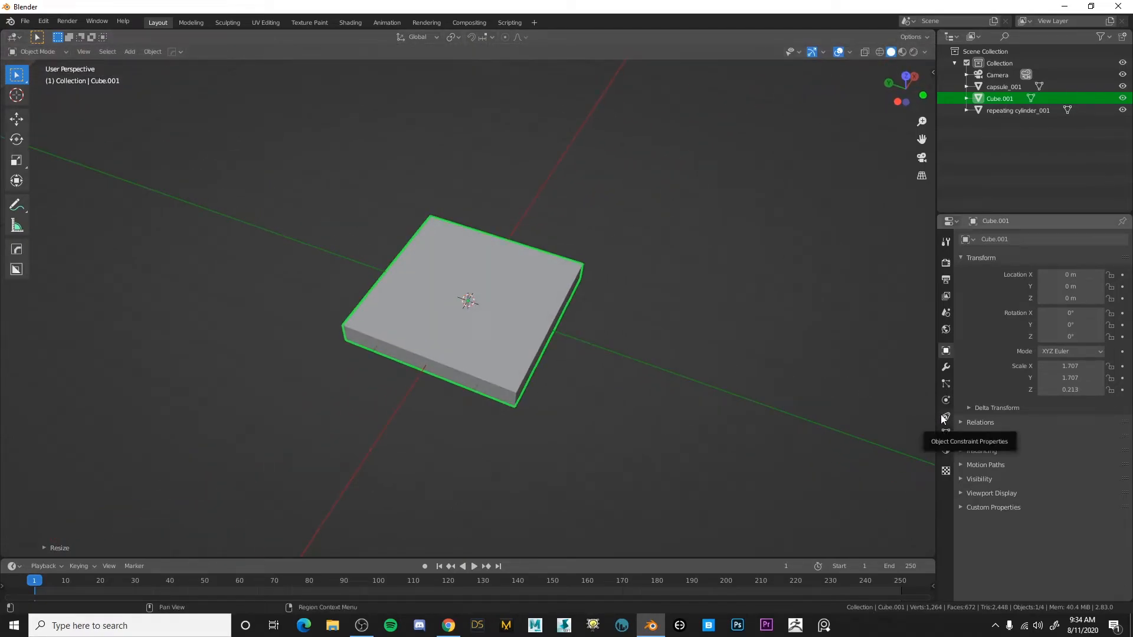
Narrow the flat slab along the global Y axis into a long bar with a Y scale of about 0.32.
key(s)
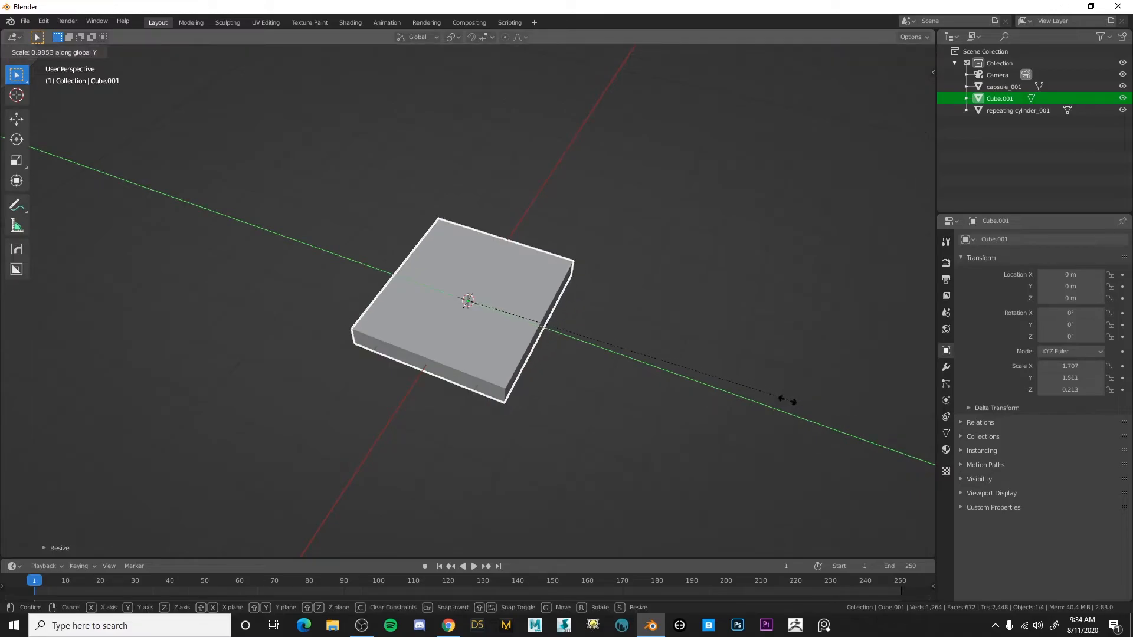
key(y)
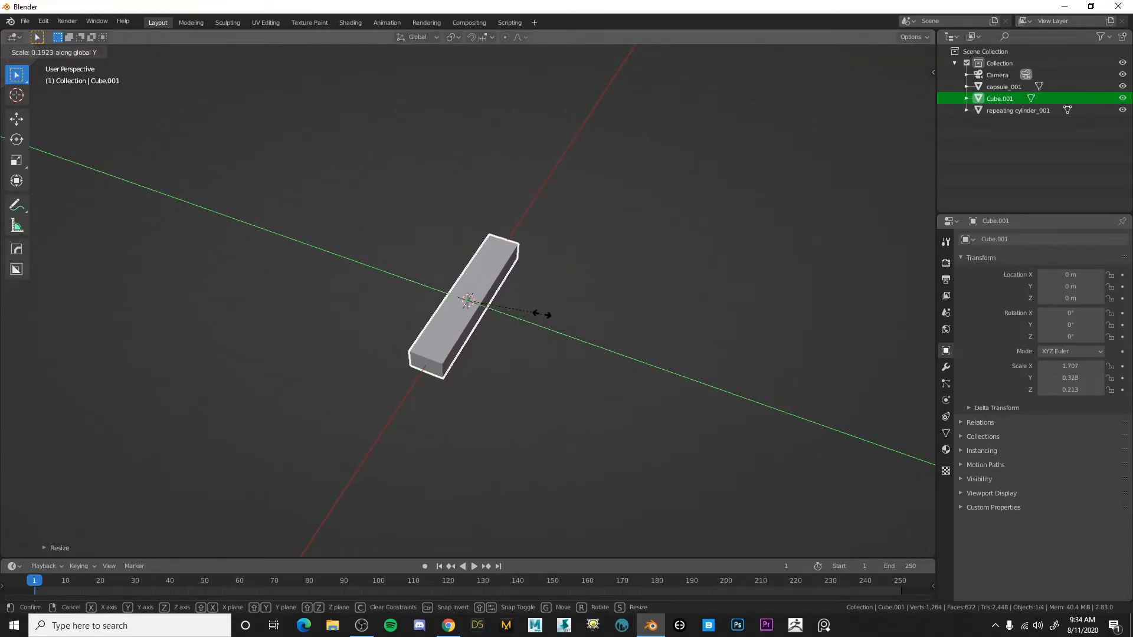
click(538, 314)
middle_drag(593, 296, 519, 328)
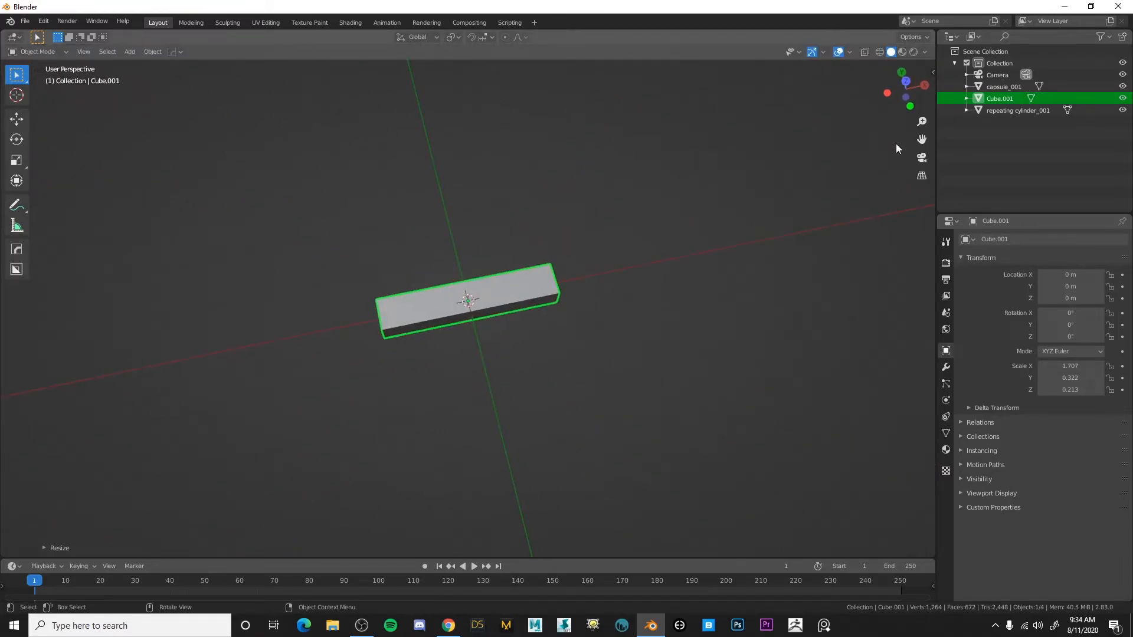
In top view, duplicate the bar along the X axis to place copies at X 5 m and X -5 m.
click(908, 84)
shift+middle_drag(557, 250, 564, 267)
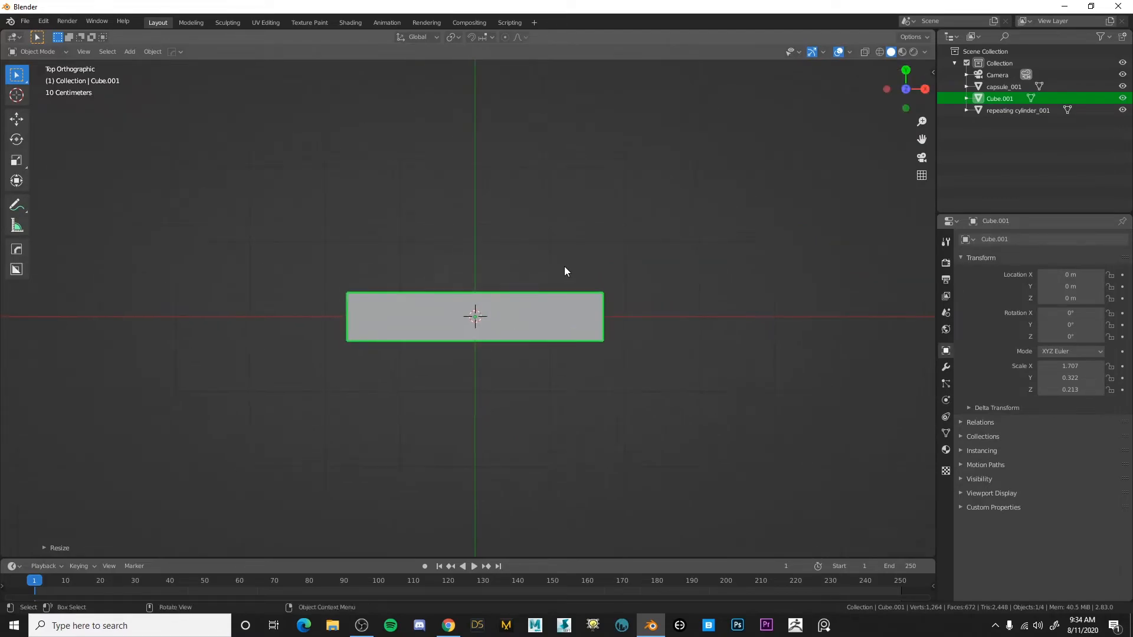
scroll(564, 267, down, 1)
key(shift+d)
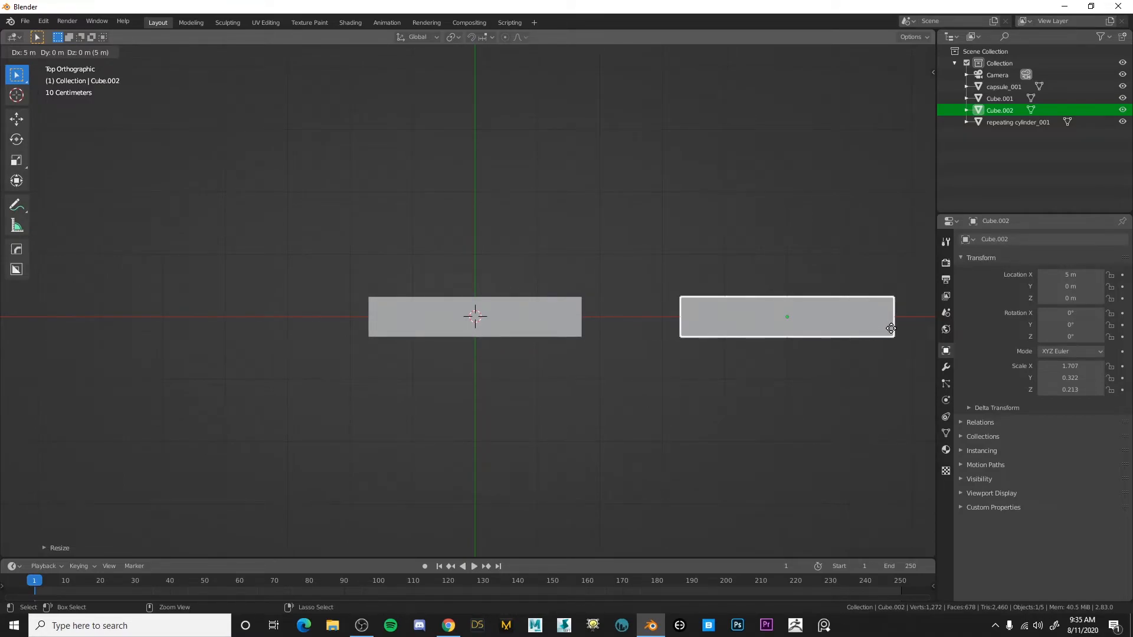
click(891, 328)
scroll(812, 314, down, 2)
key(shift+d)
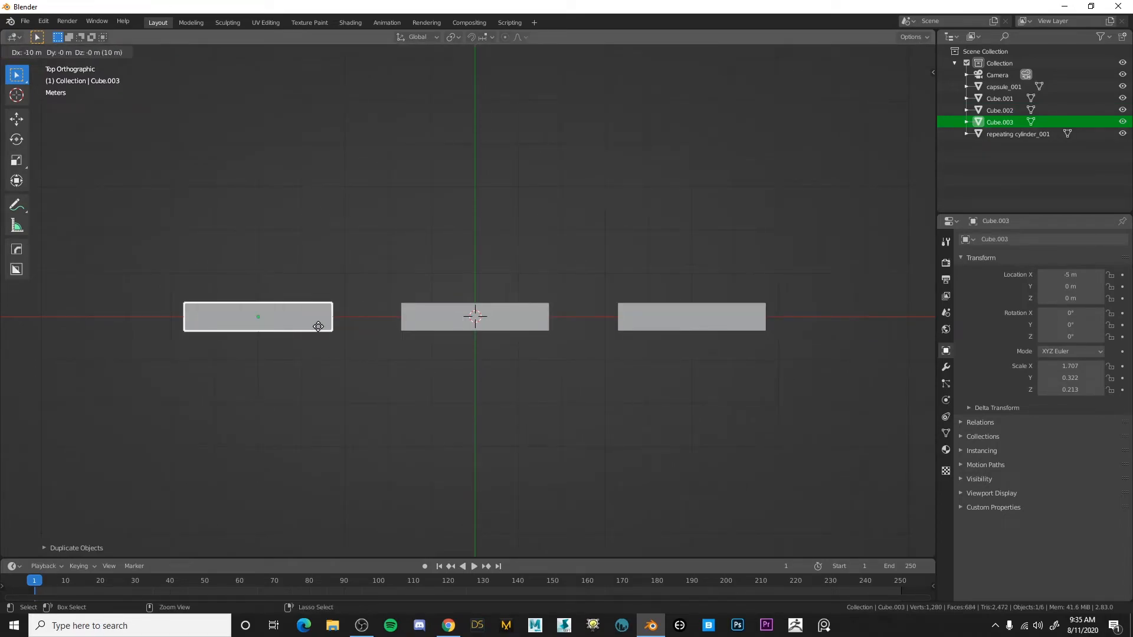
click(318, 327)
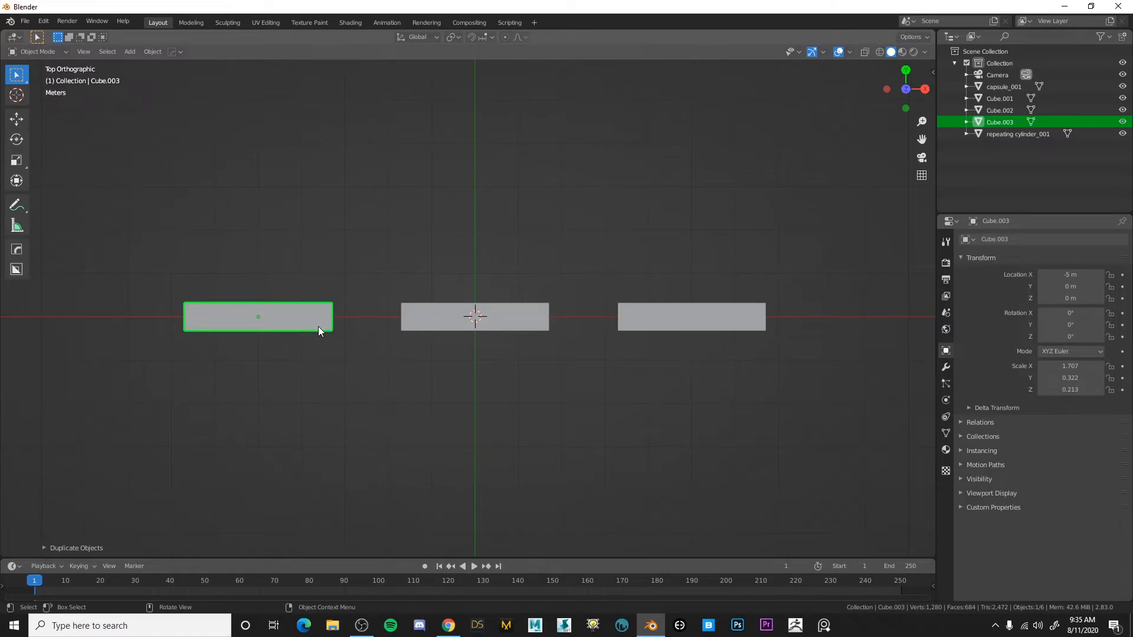
Duplicate the bar at X -5 m to start a second row, with staggered copies at X -2.5 m and 2.5 m, Y 2 m.
drag(264, 257, 704, 364)
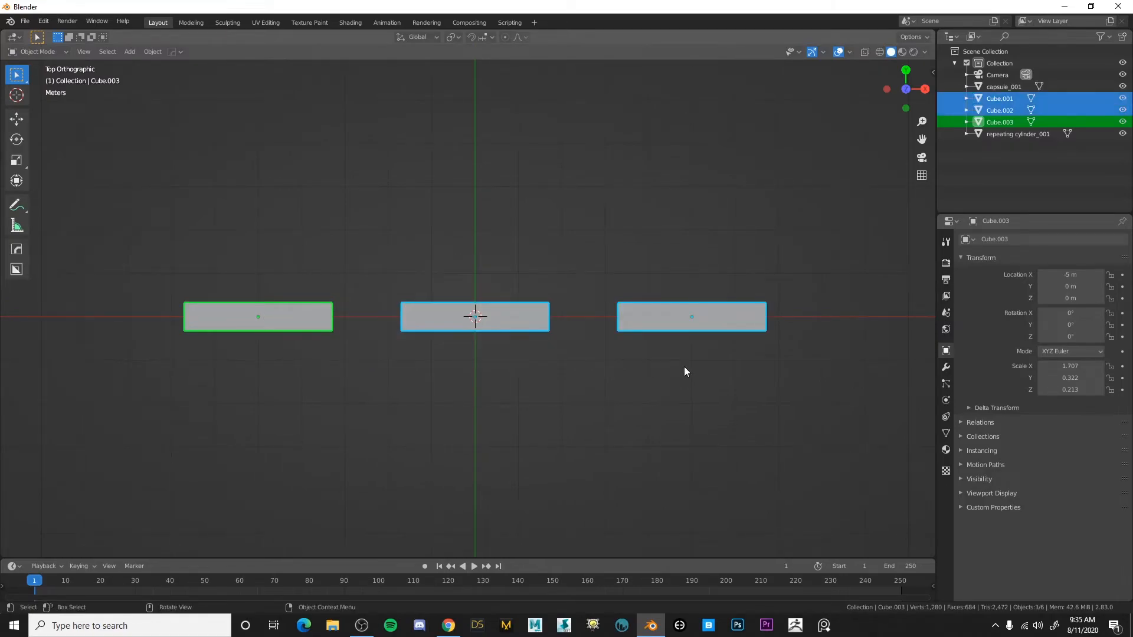
click(469, 418)
click(278, 310)
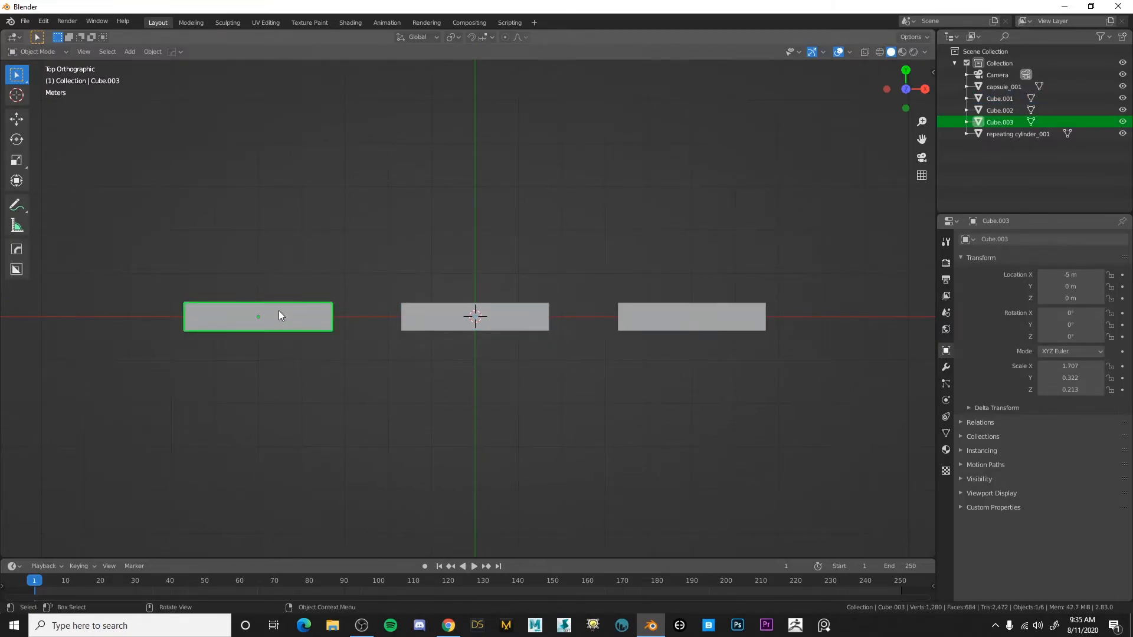
key(shift+d)
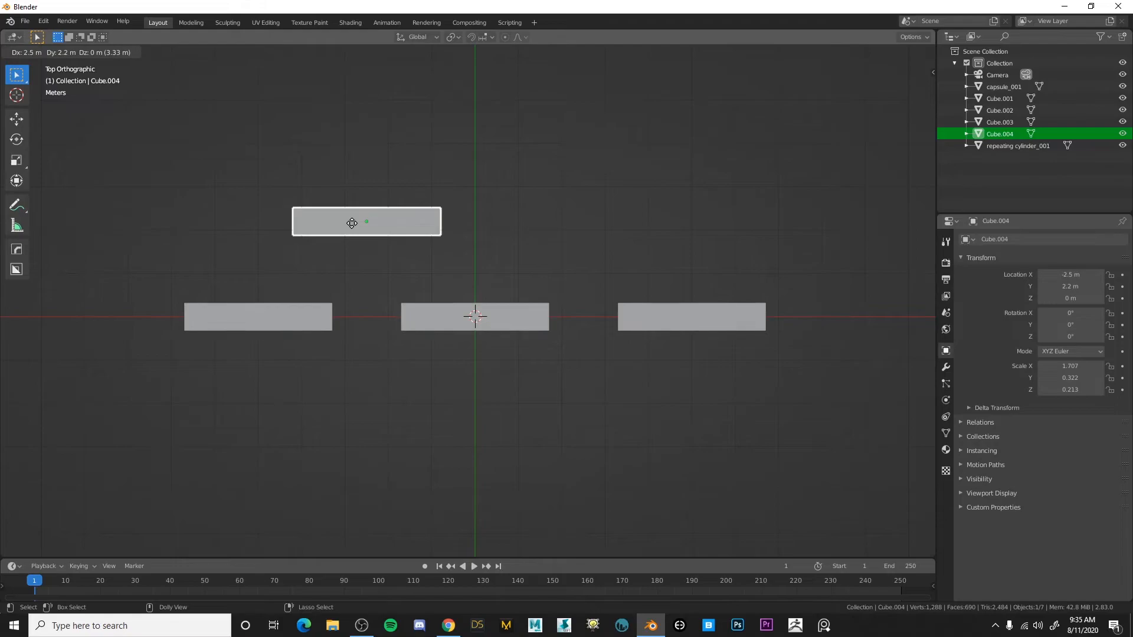
click(359, 295)
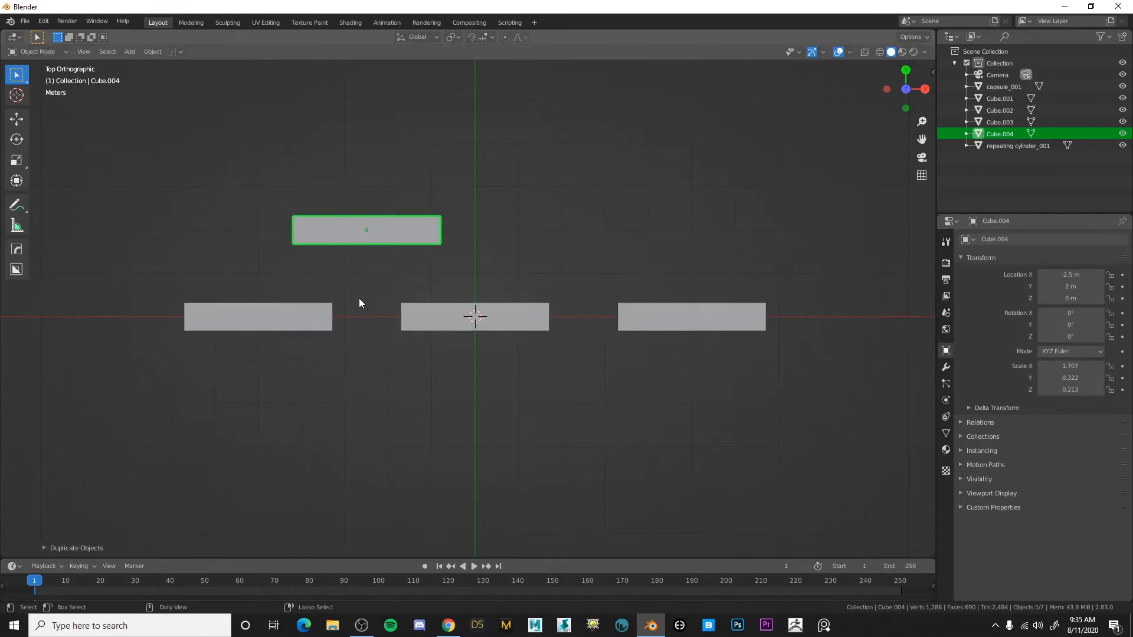
key(shift+d)
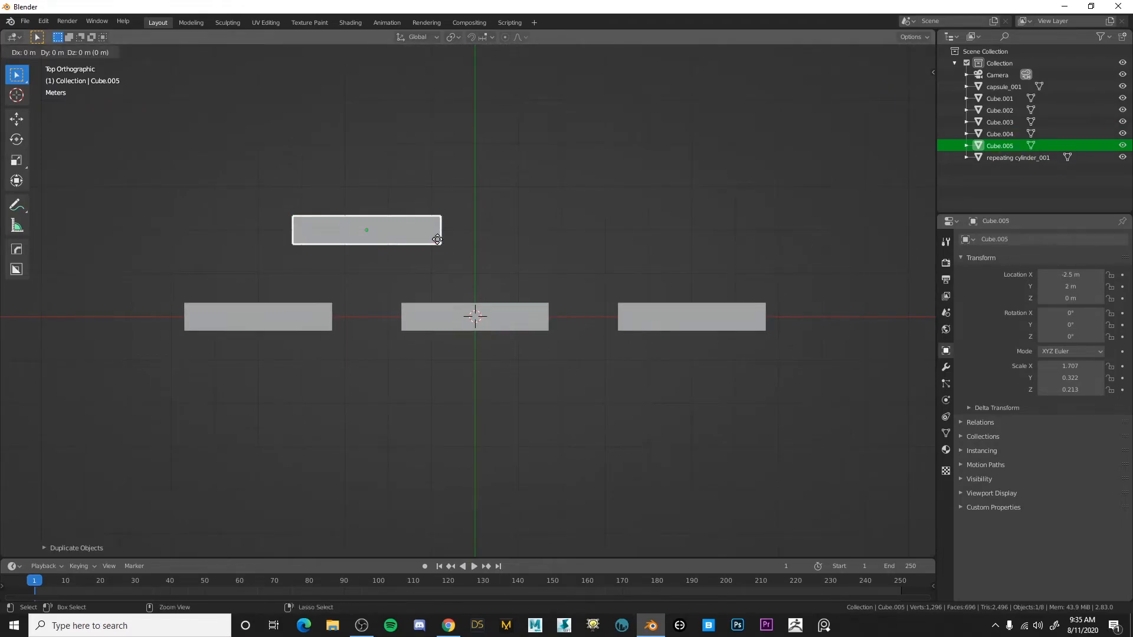
click(906, 236)
Duplicate the two bars at Y 2 m together and place the copies 4 m lower, at Y -2 m.
drag(361, 175, 636, 270)
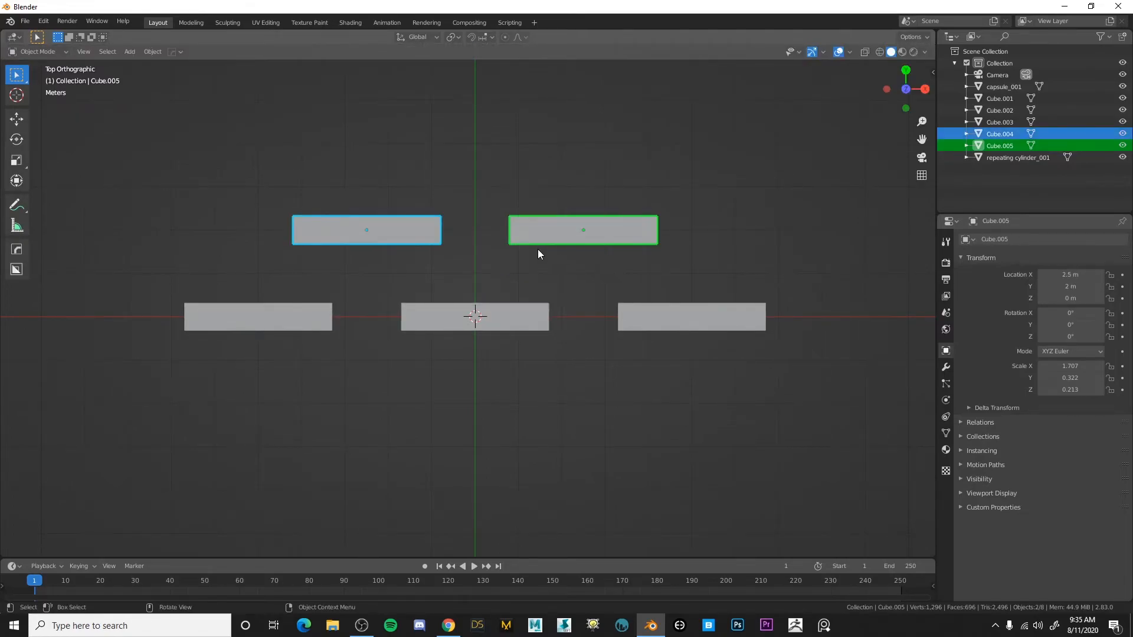
key(shift+d)
key(g)
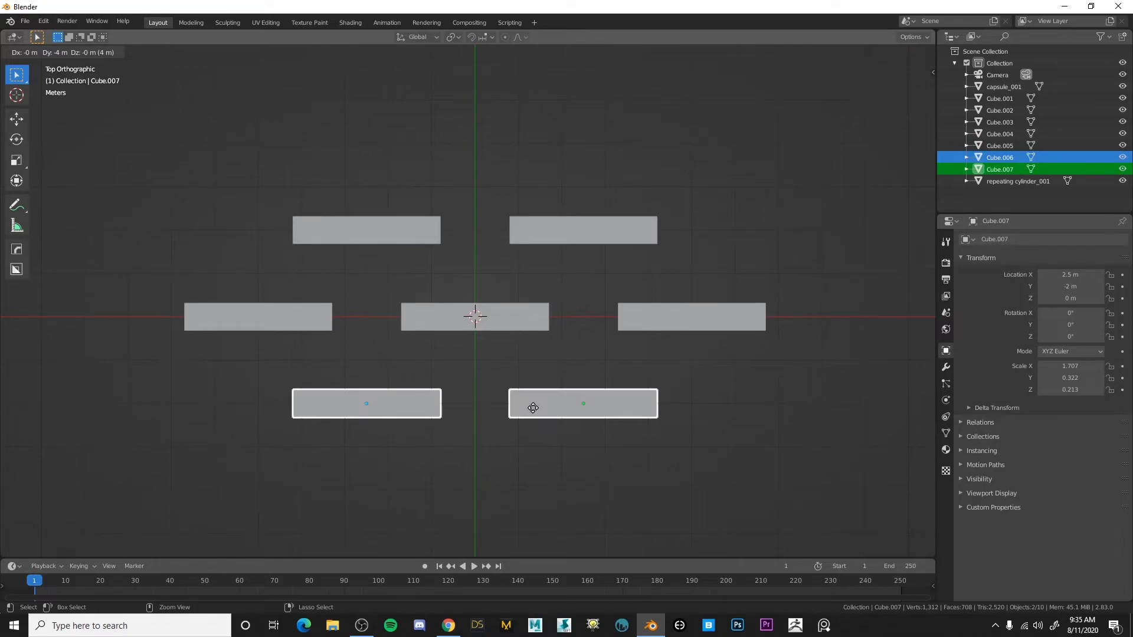
click(533, 408)
Select all seven bars and join them into a single object.
scroll(523, 390, down, 3)
scroll(523, 387, up, 2)
drag(240, 207, 685, 428)
key(ctrl+j)
middle_drag(677, 360, 540, 319)
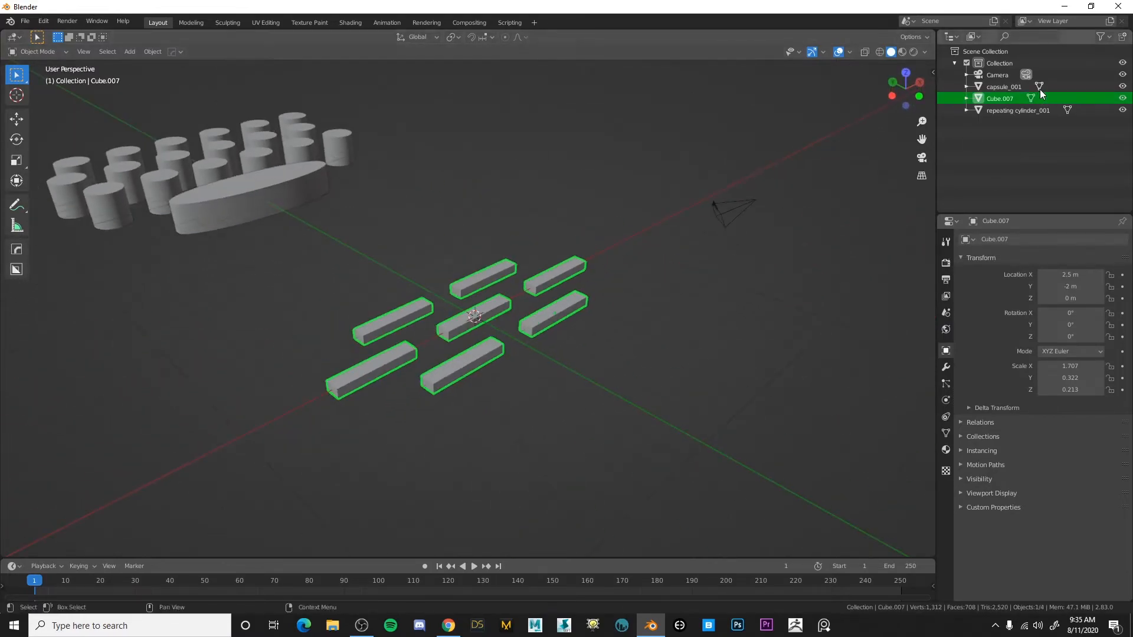
Rename the joined bar object as flat_cube.
double_click(1006, 99)
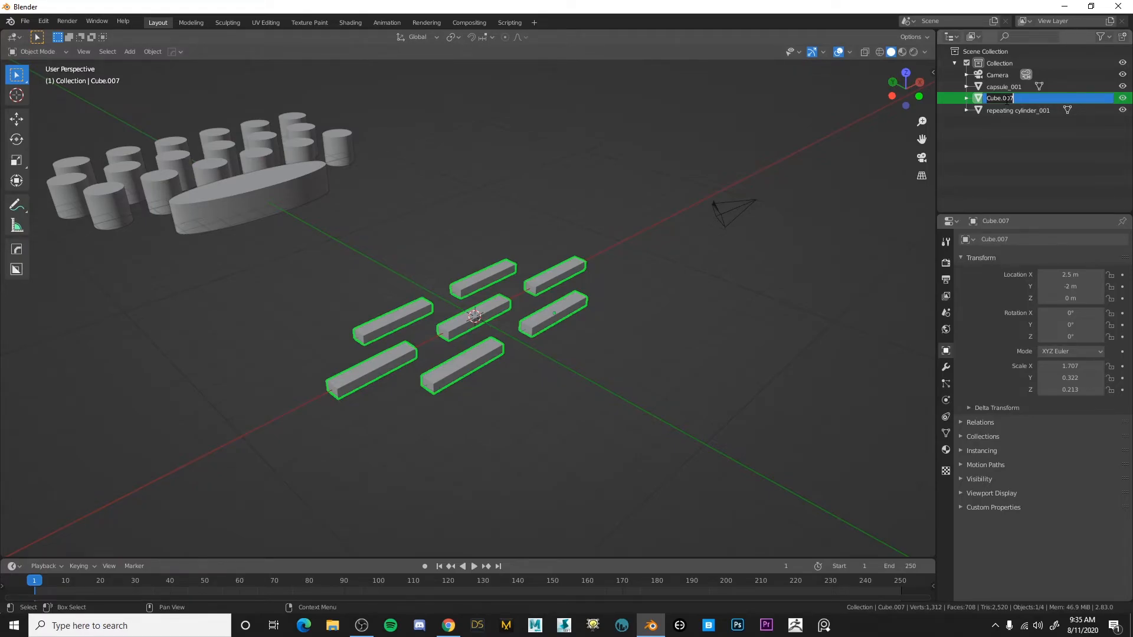
text(rlat)
text(_cube)
key(Return)
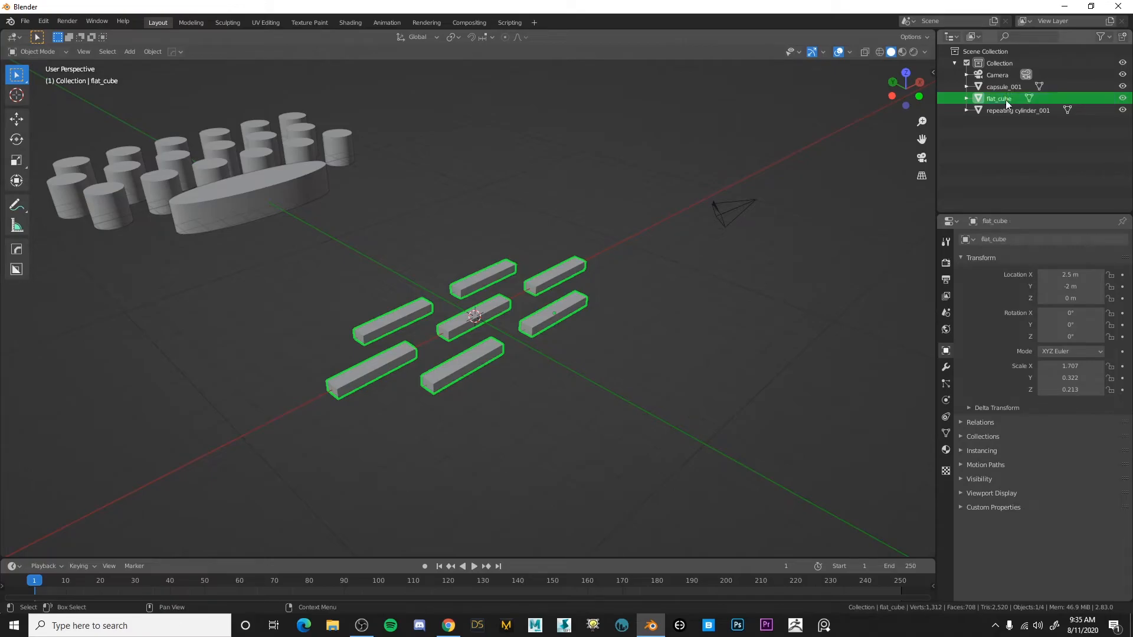
In top view, move flat_cube away from the origin to sit beside the repeating cylinders on their positive X side.
click(907, 77)
scroll(470, 216, down, 5)
shift+middle_drag(480, 229, 385, 297)
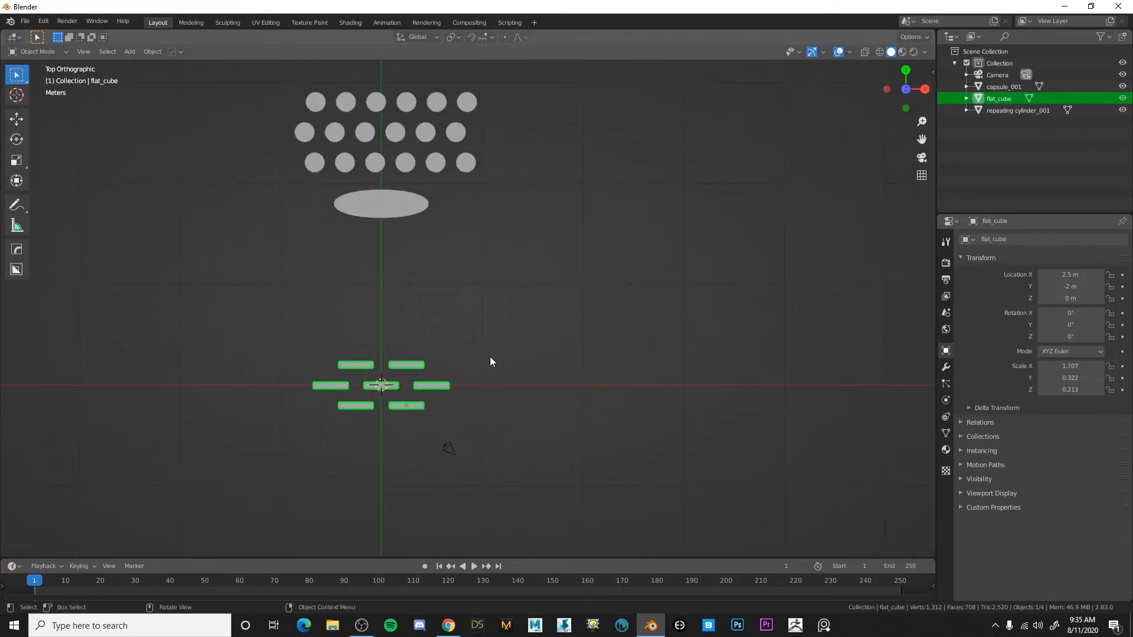
key(g)
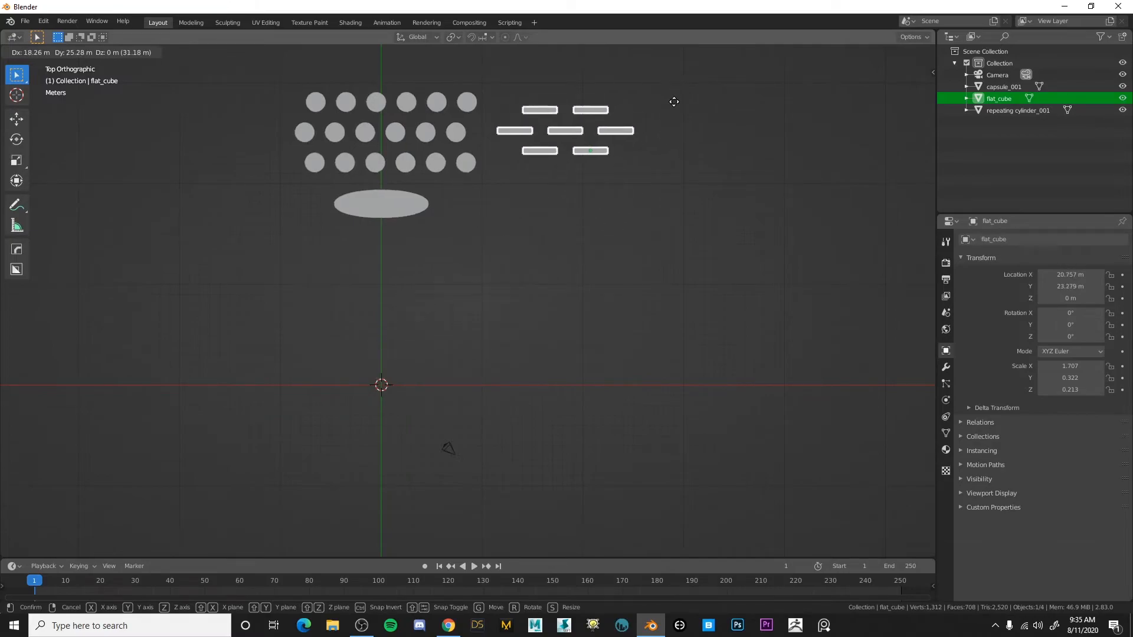
click(678, 102)
Move the capsule to X 33 m, Y 25 m, in line beyond flat_cube, and deselect it.
click(386, 204)
key(g)
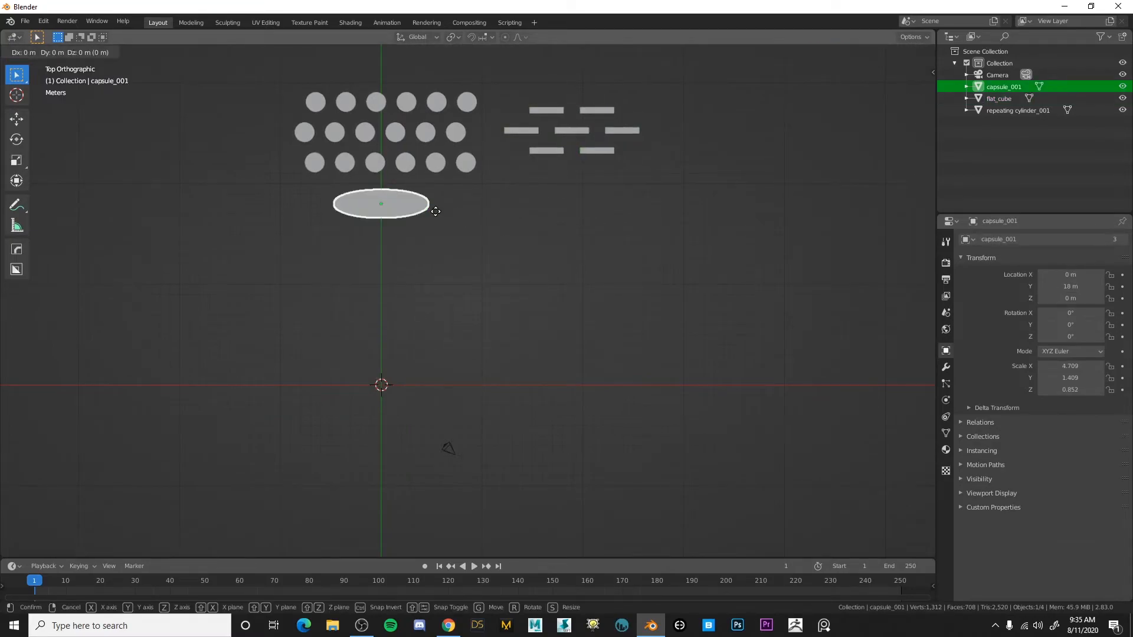
click(767, 137)
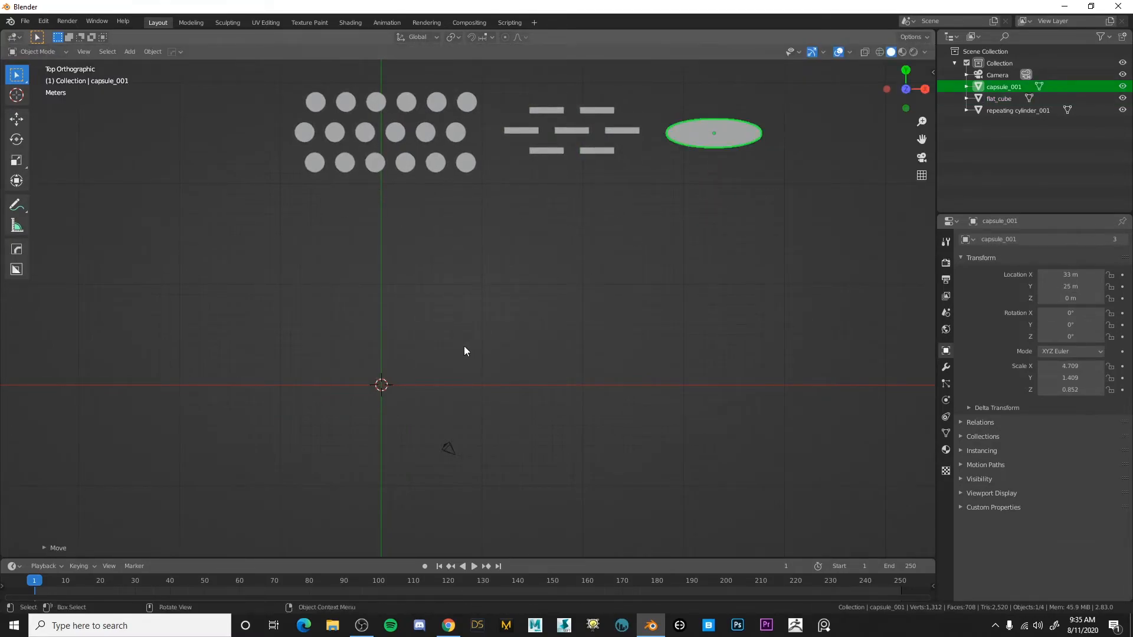
middle_drag(464, 345, 507, 275)
click(508, 275)
middle_drag(417, 378, 623, 239)
middle_drag(447, 248, 437, 330)
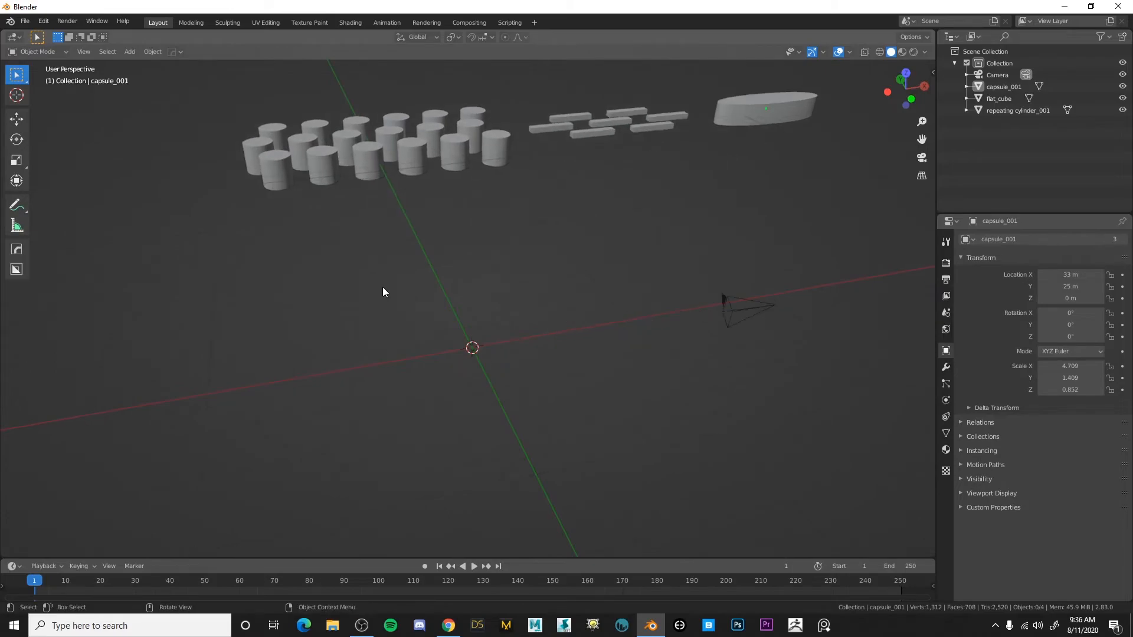
Create a For_Youtube folder on the Desktop from the save dialog and save the file as untitled.blend on the Desktop.
key(ctrl+s)
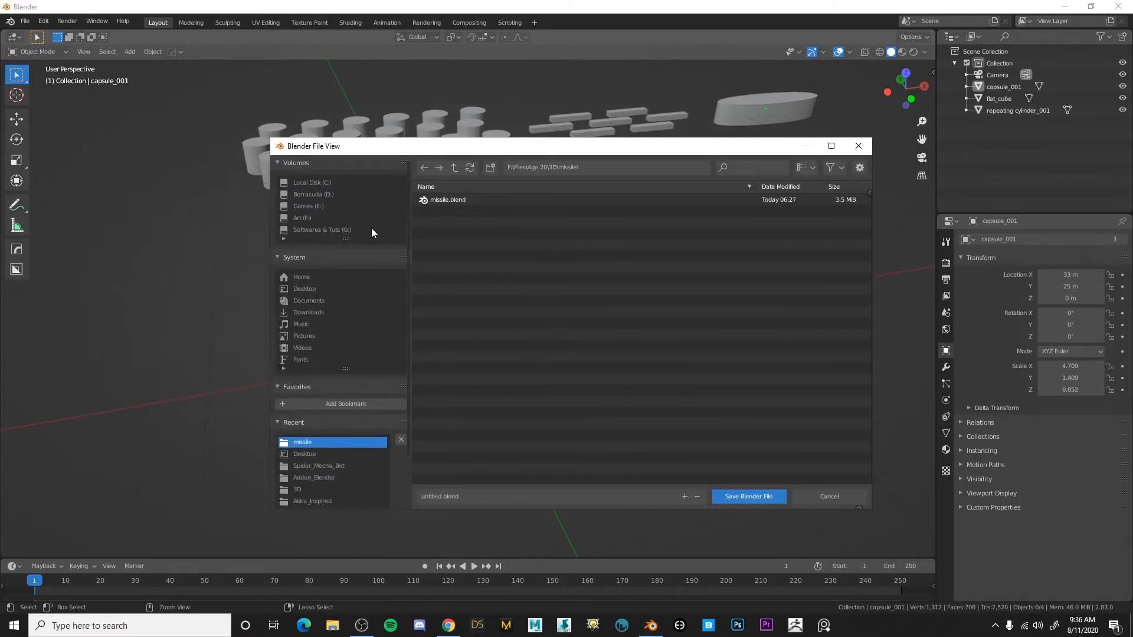
click(307, 289)
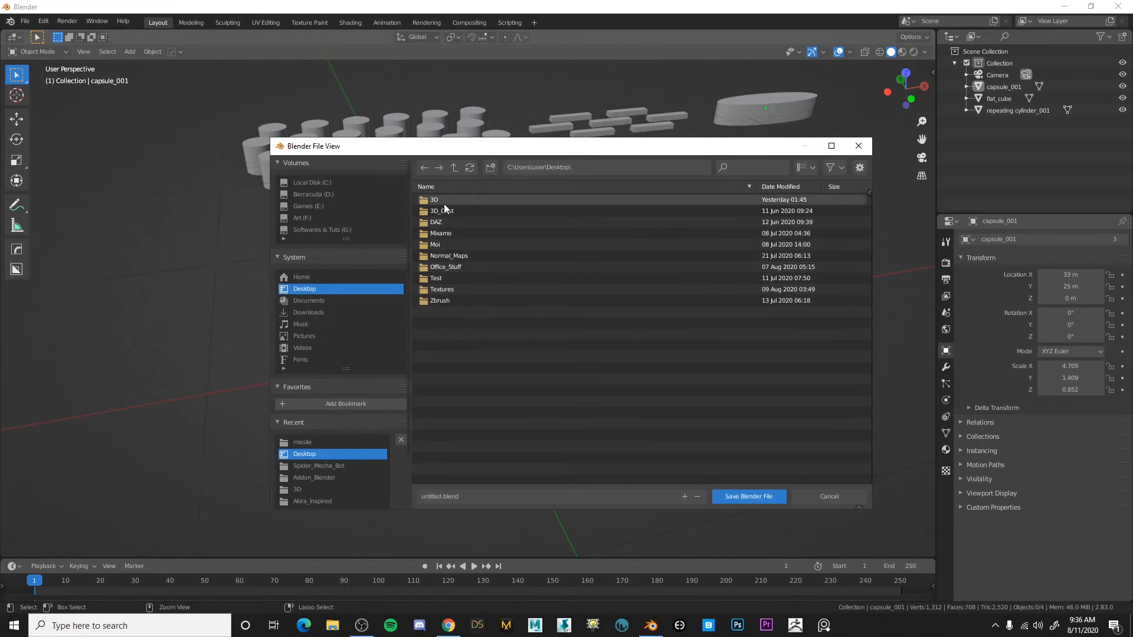
right_click(506, 359)
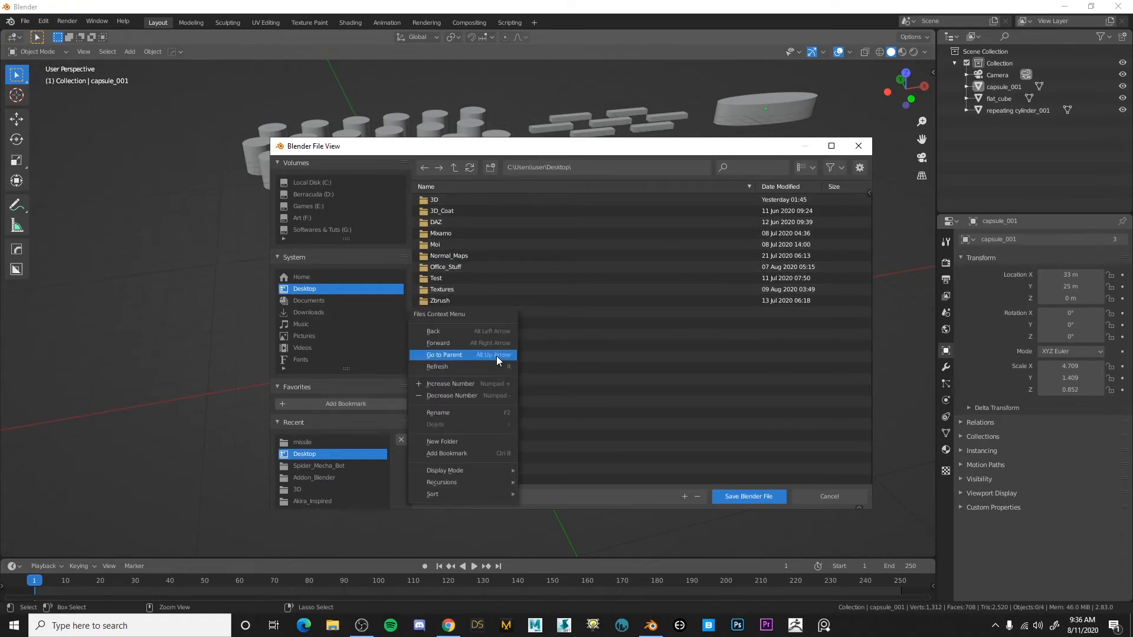
right_click(497, 397)
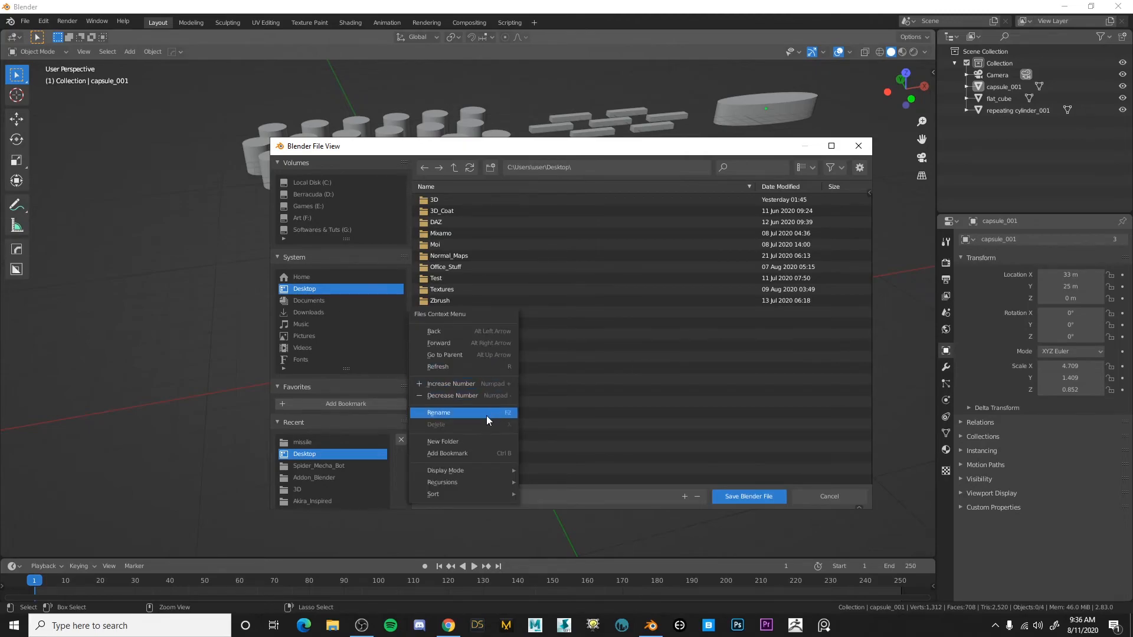
click(479, 444)
key(BackSpace)
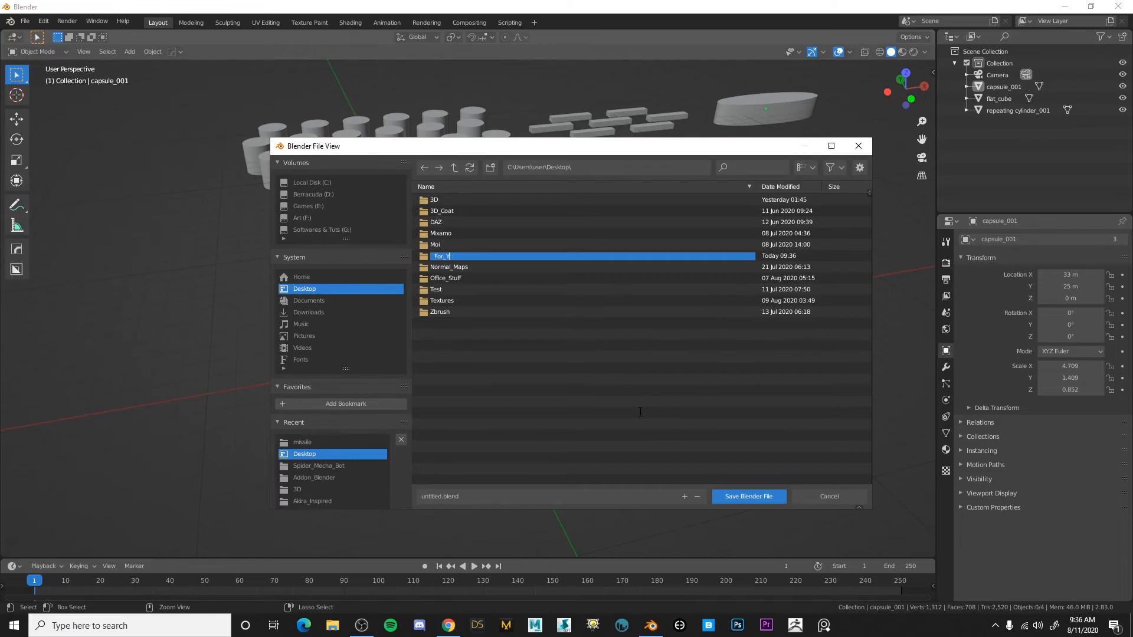
text(For_Youtube)
key(Return)
key(Return)
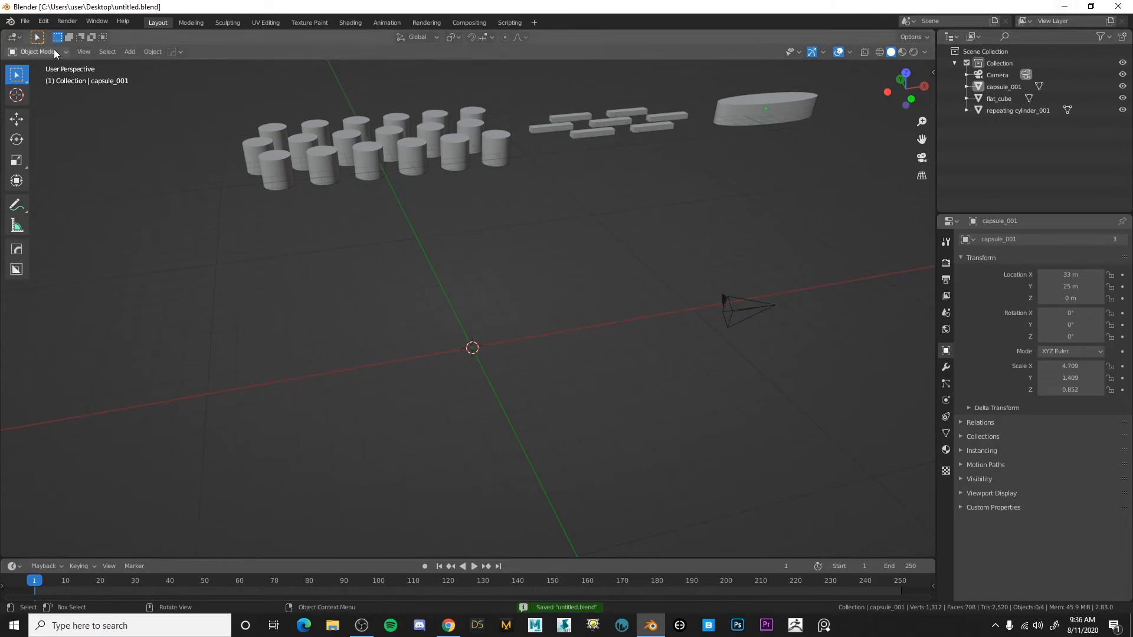
click(1061, 6)
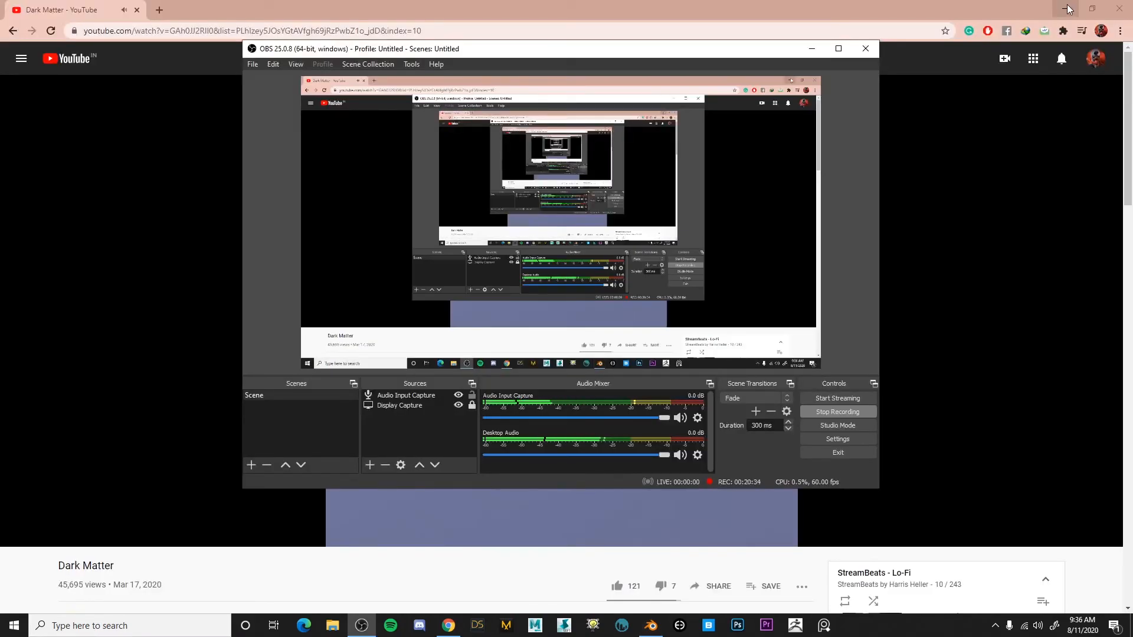
click(662, 629)
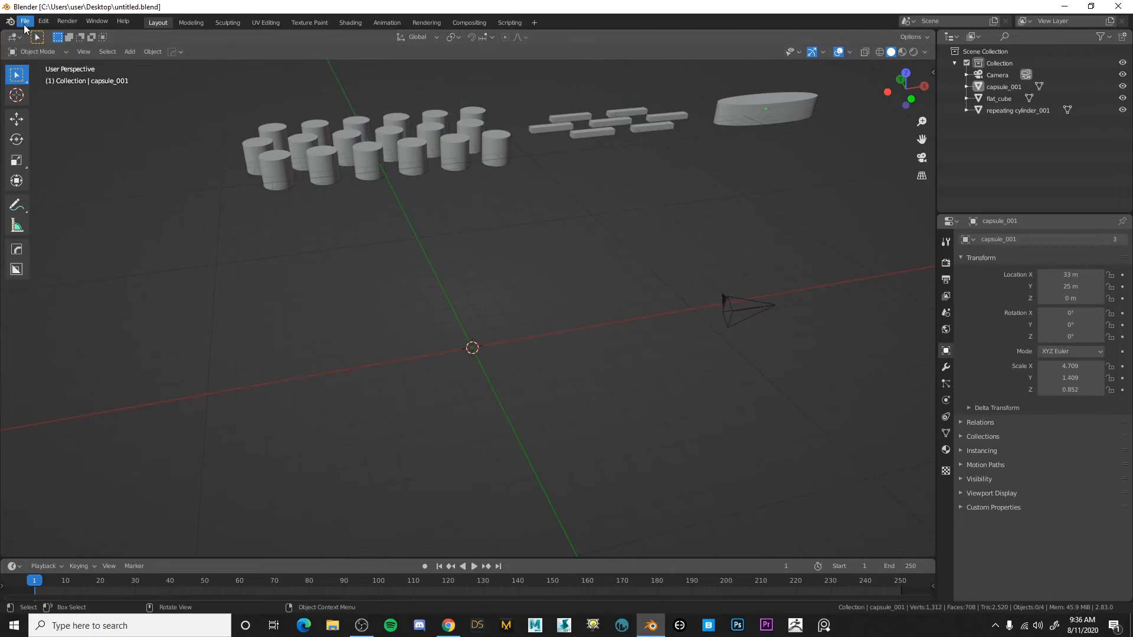
Save a copy of the file as Youtube_001.blend in the For_Youtube folder on the Desktop.
click(25, 20)
click(58, 111)
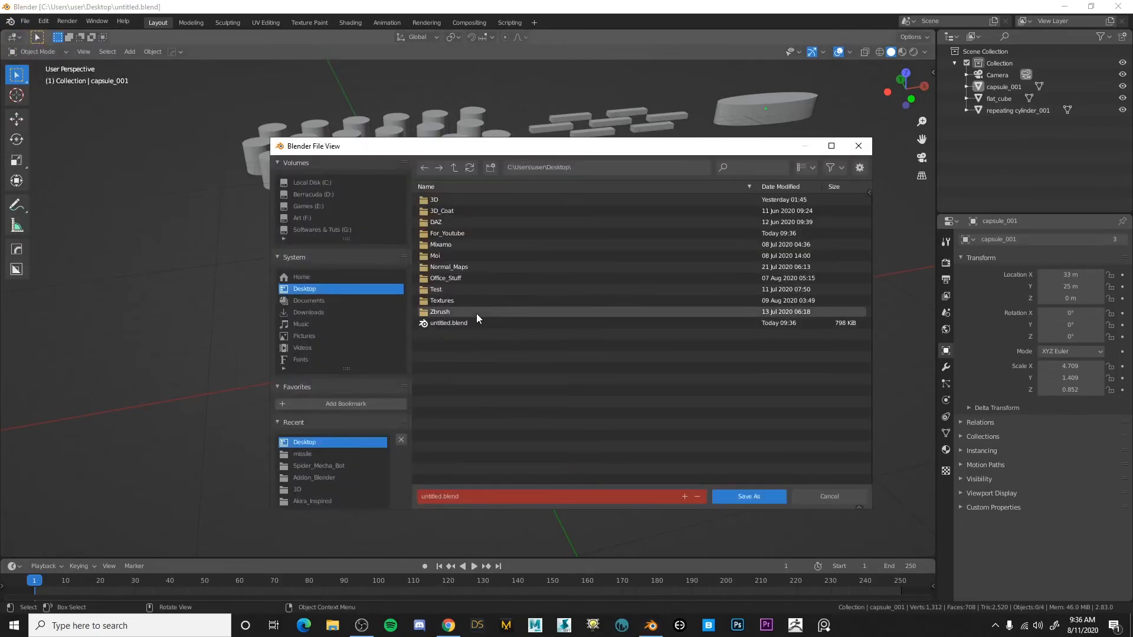
click(454, 236)
click(510, 497)
text(Youtube_001)
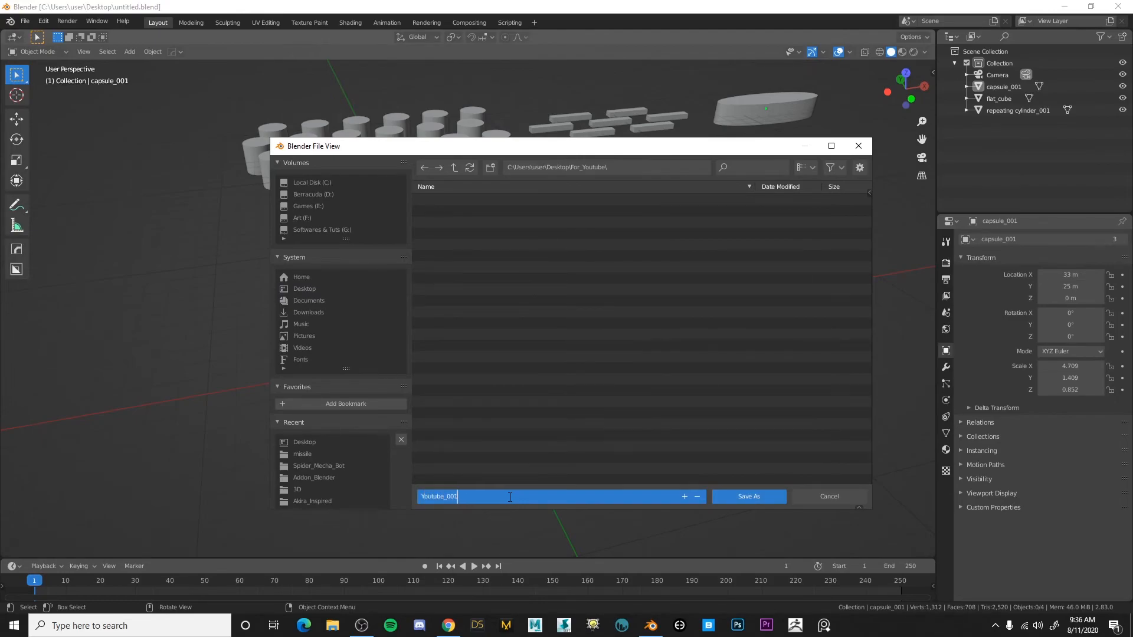
key(Return)
click(749, 496)
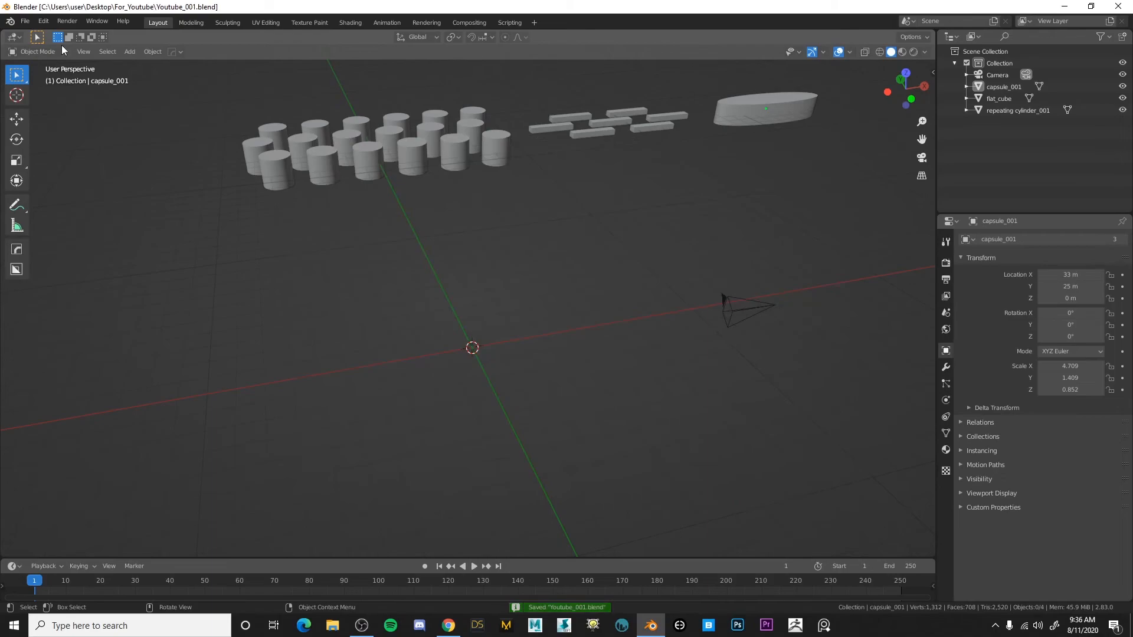
click(24, 20)
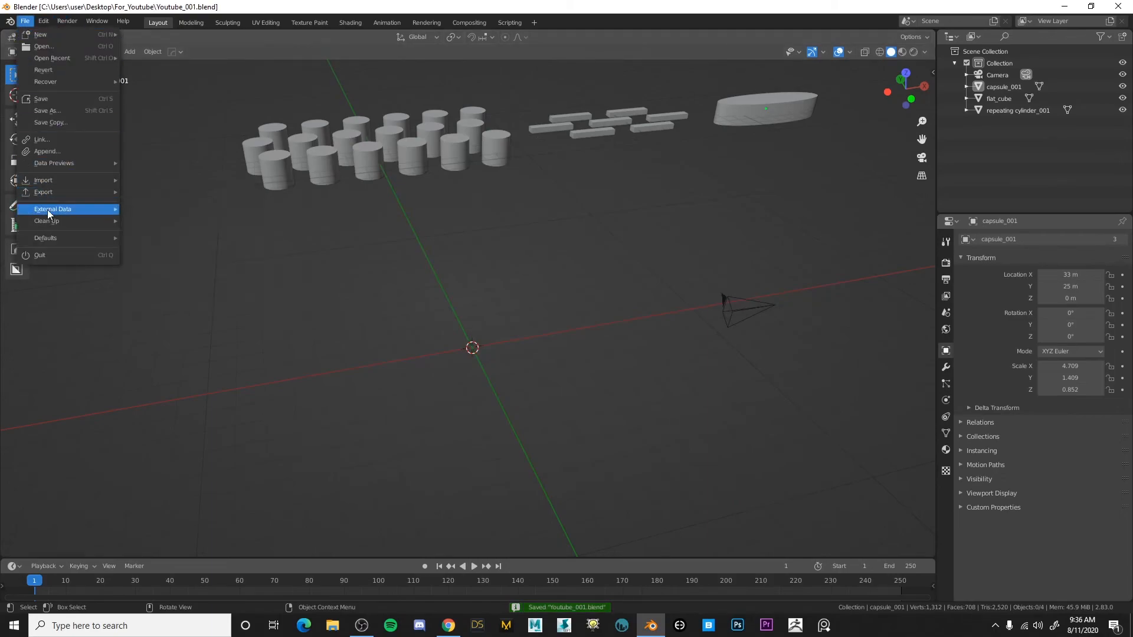
mouse_move(50, 210)
click(134, 212)
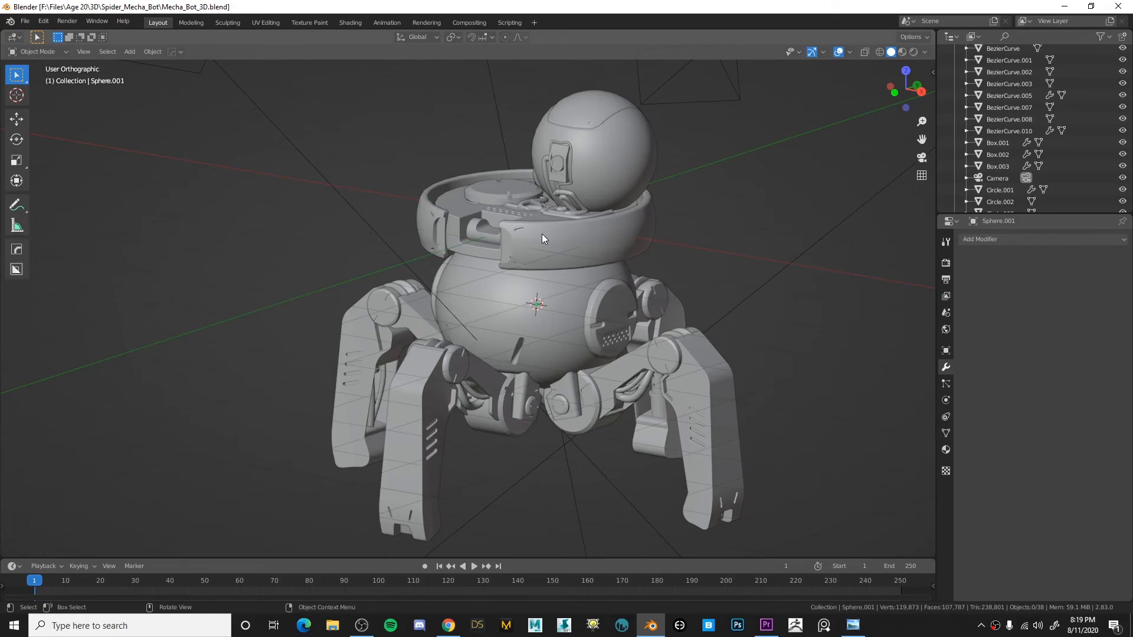
Examine the spider mecha robot's body, side disc and legs up close from several angles.
middle_drag(563, 281, 634, 286)
scroll(629, 280, up, 4)
mouse_move(710, 302)
middle_down()
mouse_move(597, 282)
mouse_move(565, 259)
mouse_move(596, 260)
mouse_move(526, 270)
mouse_move(565, 261)
mouse_move(503, 237)
mouse_move(536, 255)
middle_up()
scroll(536, 255, up, 4)
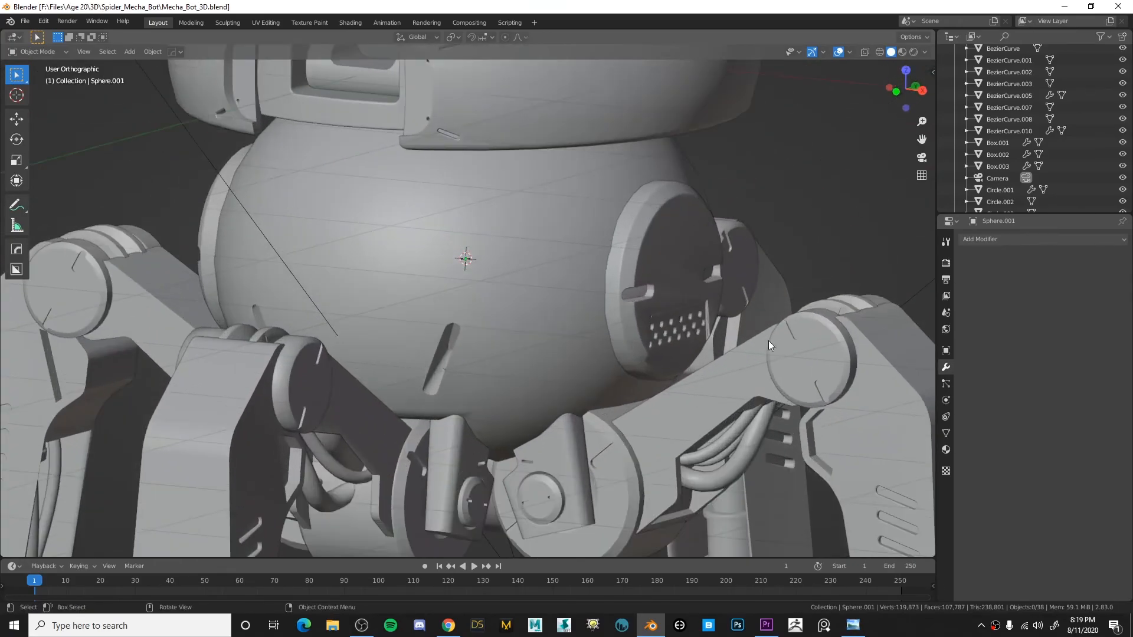
middle_drag(741, 337, 679, 329)
middle_drag(419, 271, 516, 294)
middle_drag(507, 233, 566, 277)
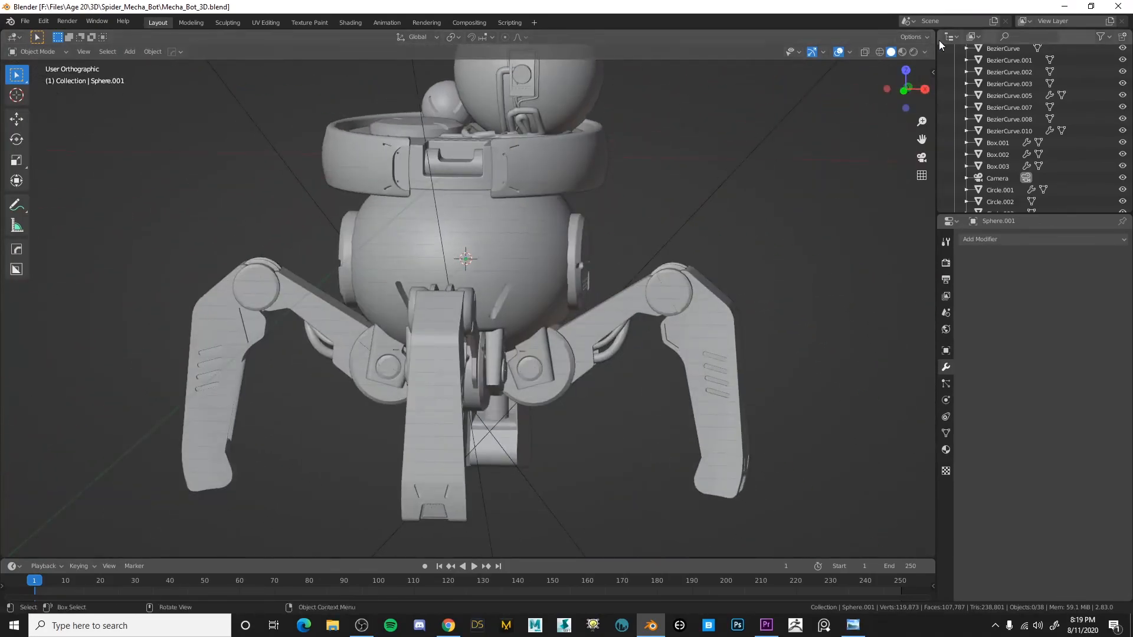
Show the robot in rendered viewport shading and examine its materials and cut details from all around.
click(915, 51)
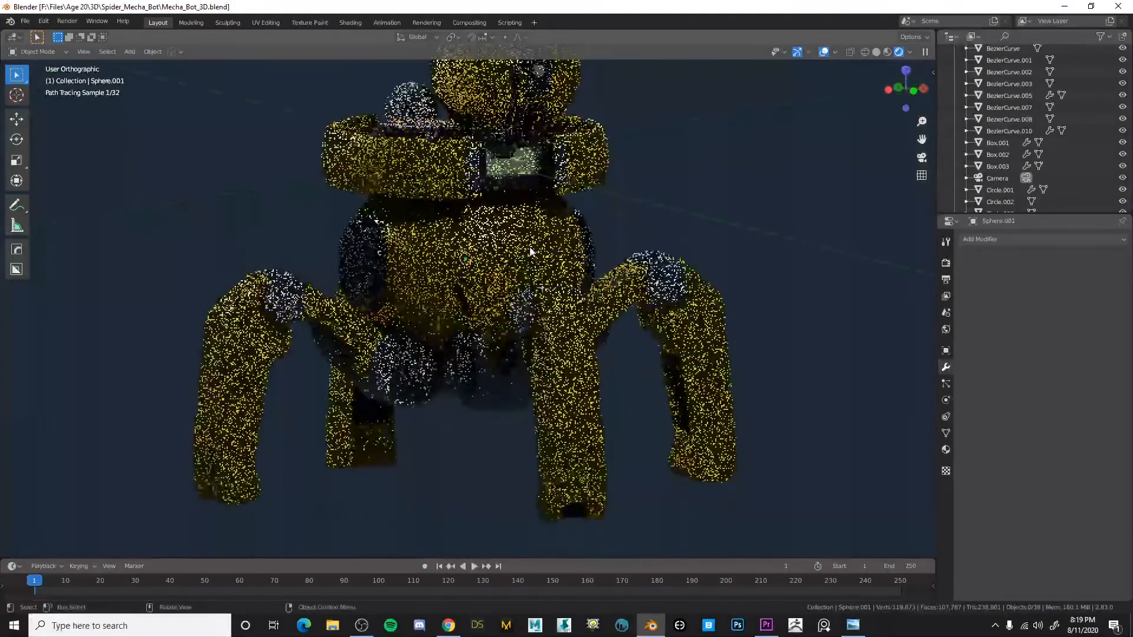
middle_drag(629, 274, 585, 276)
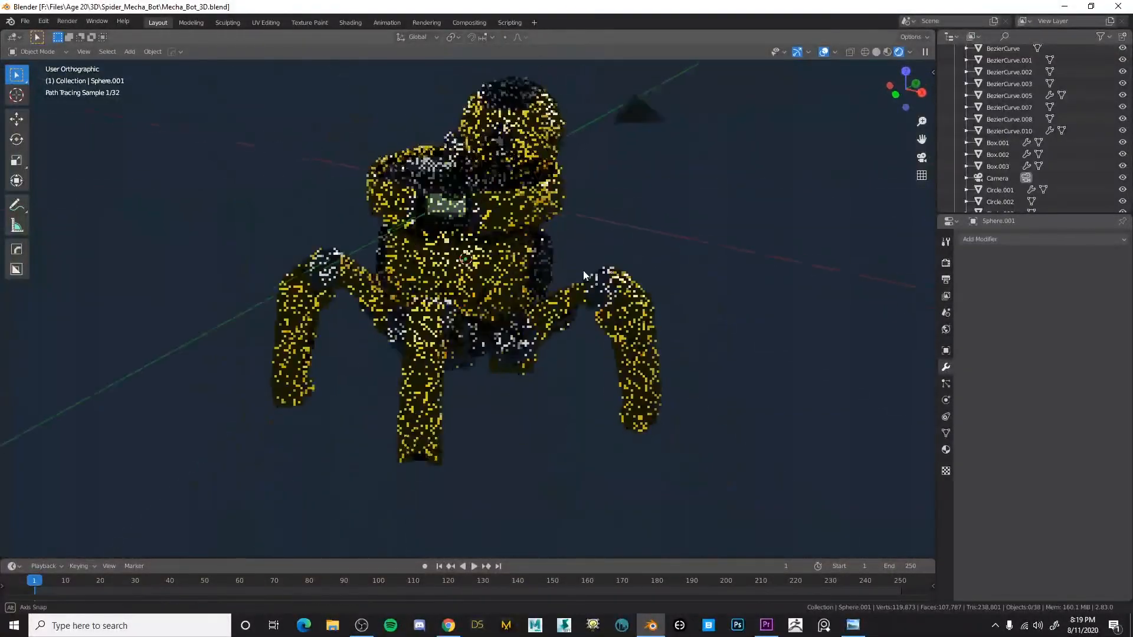
mouse_move(639, 302)
middle_down()
mouse_move(632, 308)
mouse_move(658, 233)
mouse_move(483, 190)
middle_up()
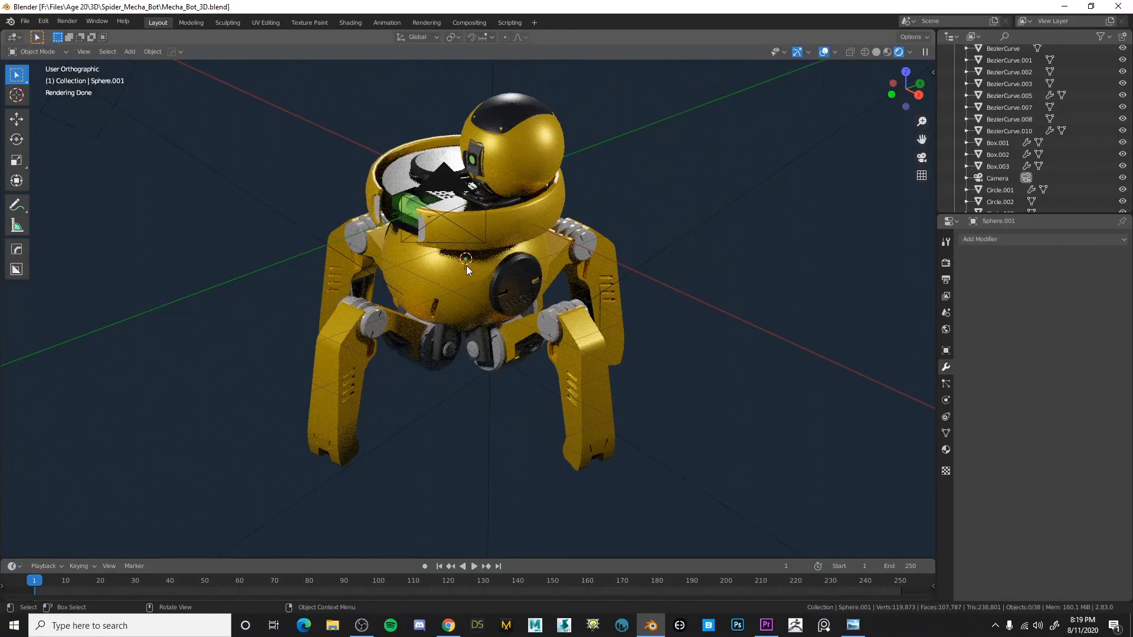
scroll(468, 282, up, 2)
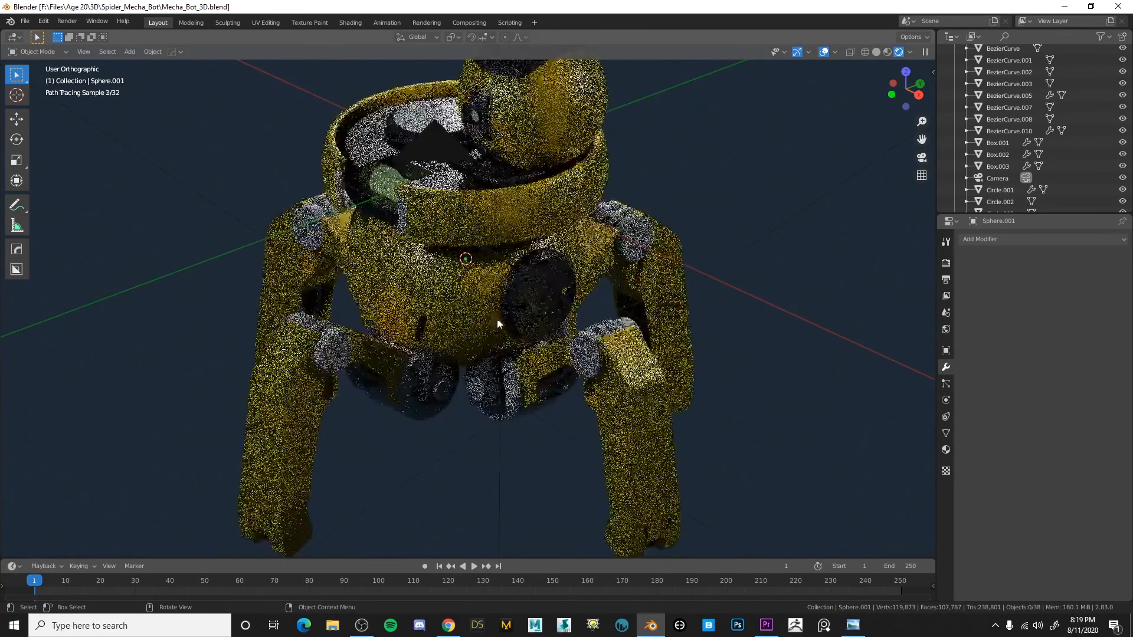
mouse_move(522, 313)
middle_down()
mouse_move(532, 288)
mouse_move(516, 249)
mouse_move(545, 250)
mouse_move(526, 240)
middle_up()
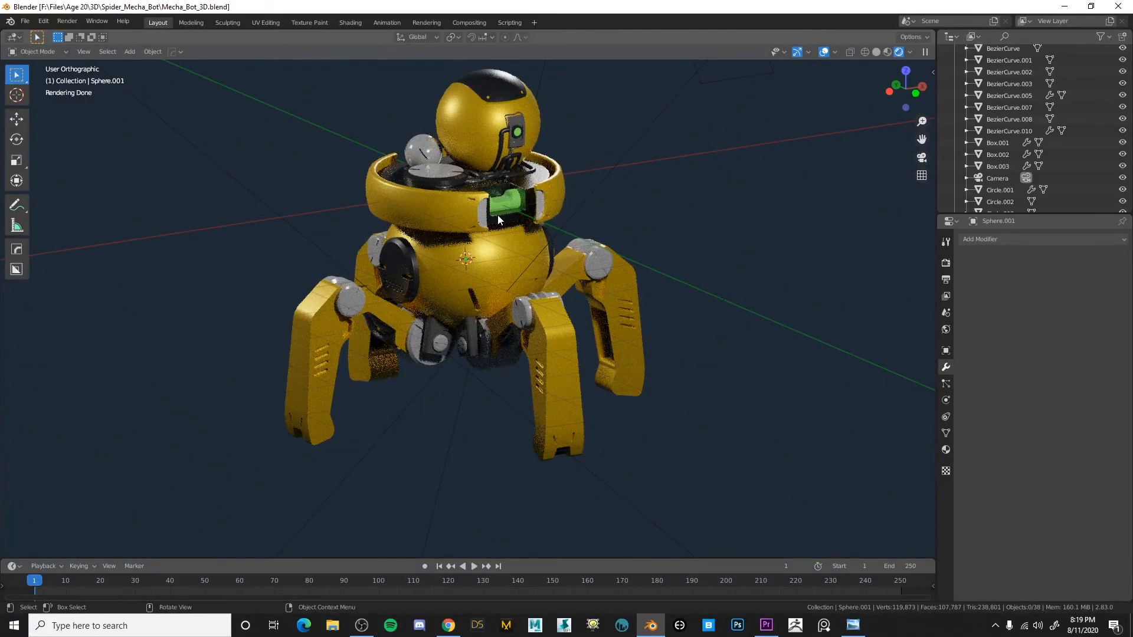
scroll(497, 215, up, 2)
mouse_move(841, 162)
middle_down()
mouse_move(512, 257)
mouse_move(630, 245)
mouse_move(520, 243)
mouse_move(533, 243)
middle_up()
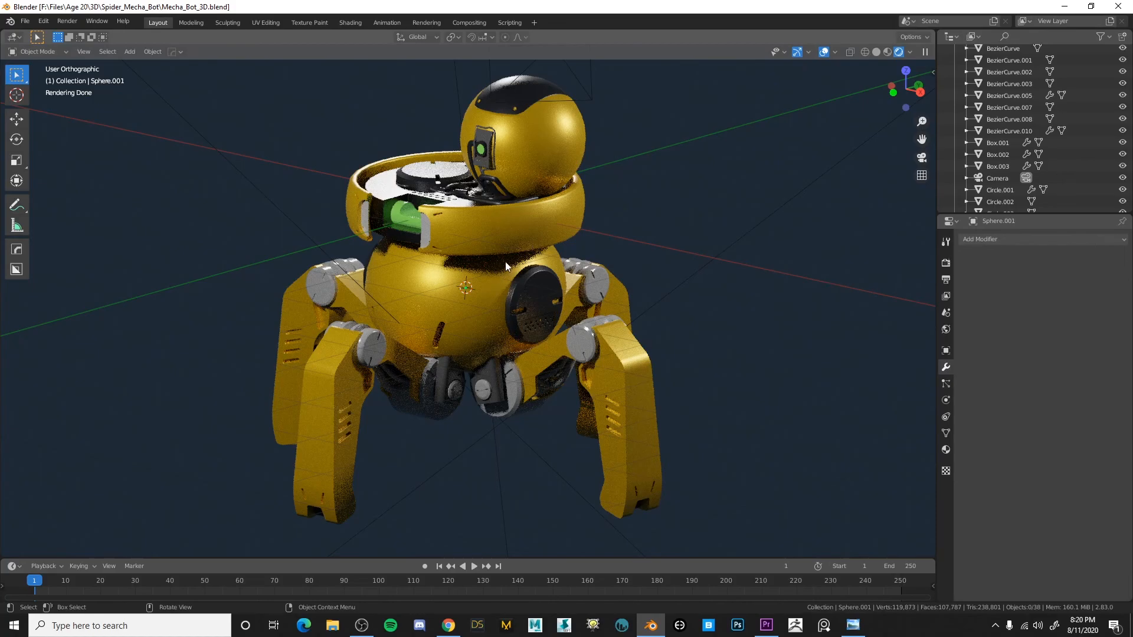
middle_drag(523, 295, 596, 271)
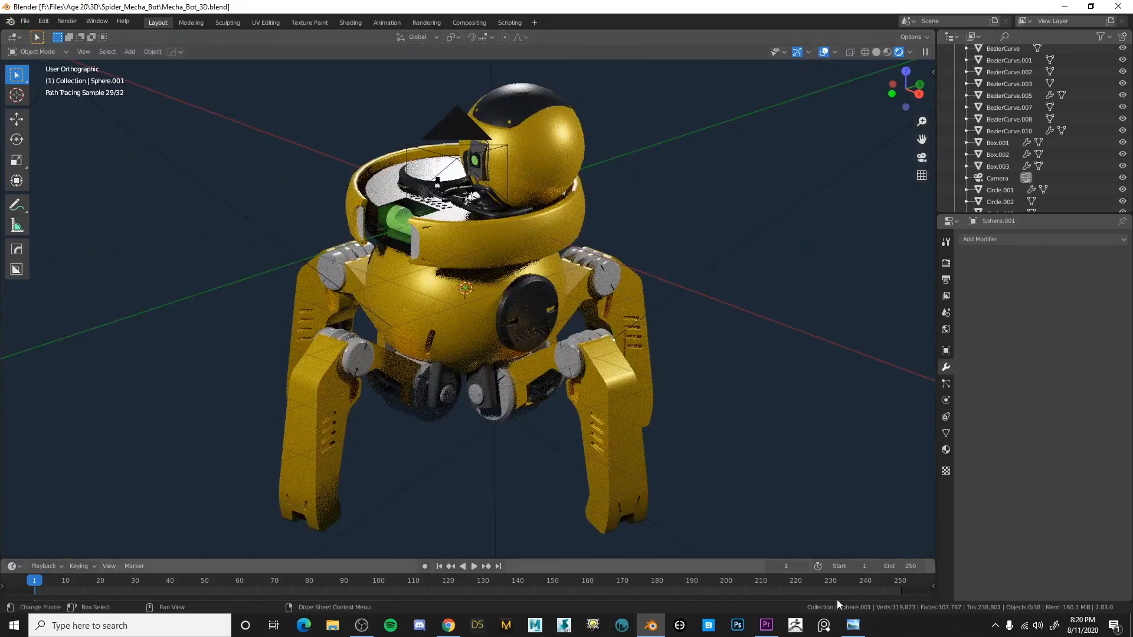
Switch to Windows Photo Viewer, compare the Scifi_Sketch_001_robo.jpg concept sketch with the 3D robot, and close the image.
click(853, 625)
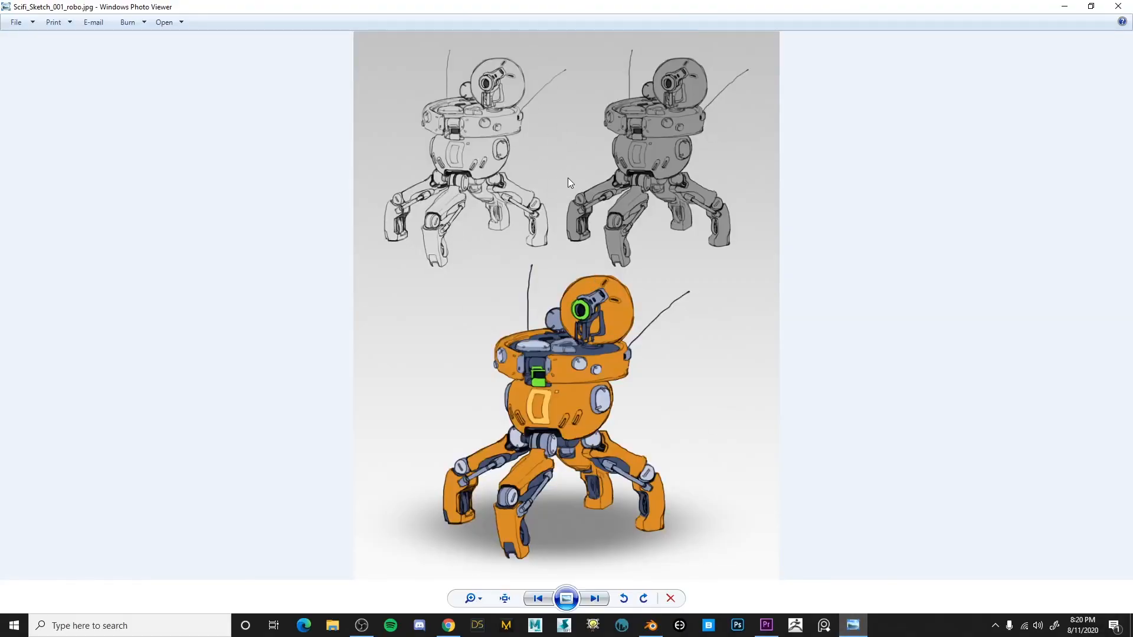
click(1091, 6)
drag(668, 117, 1063, 108)
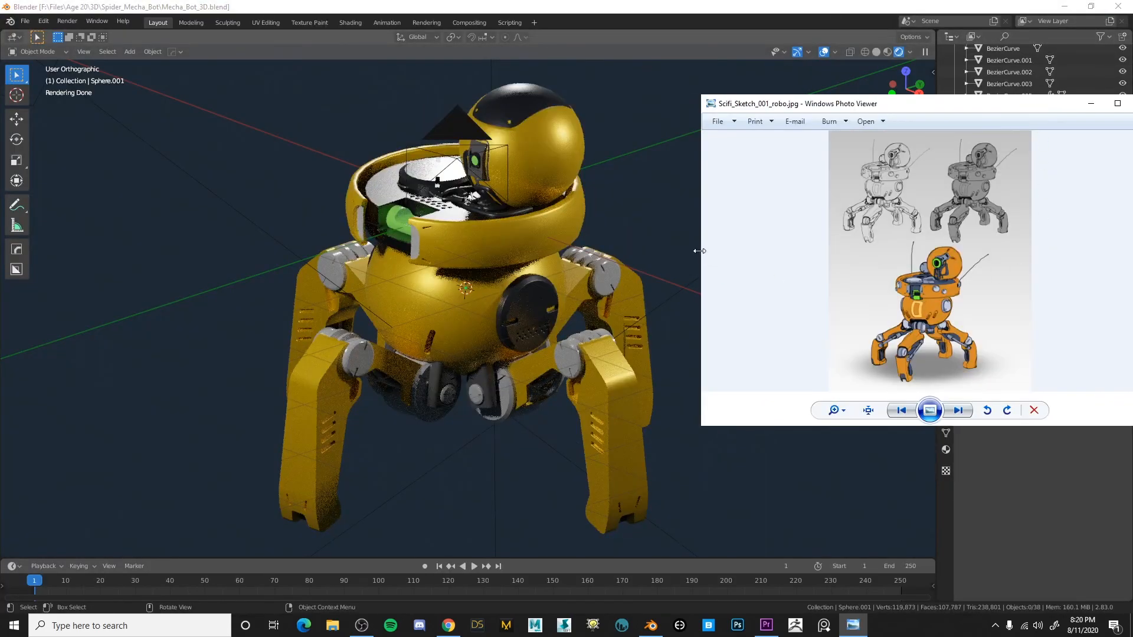
drag(700, 251, 862, 251)
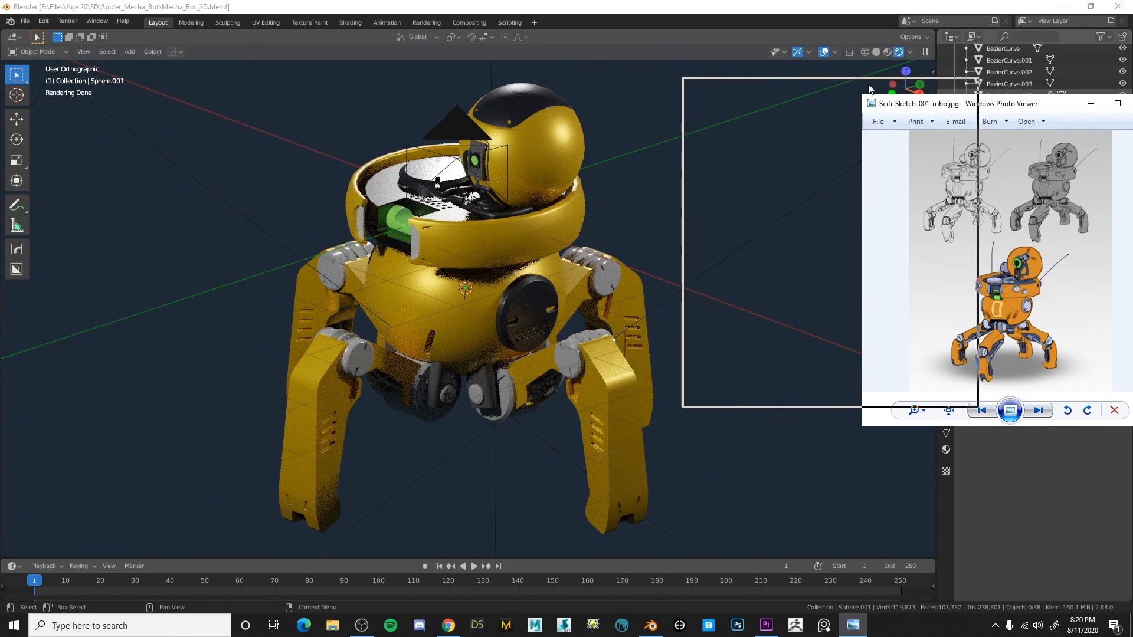
drag(871, 88, 872, 88)
click(936, 87)
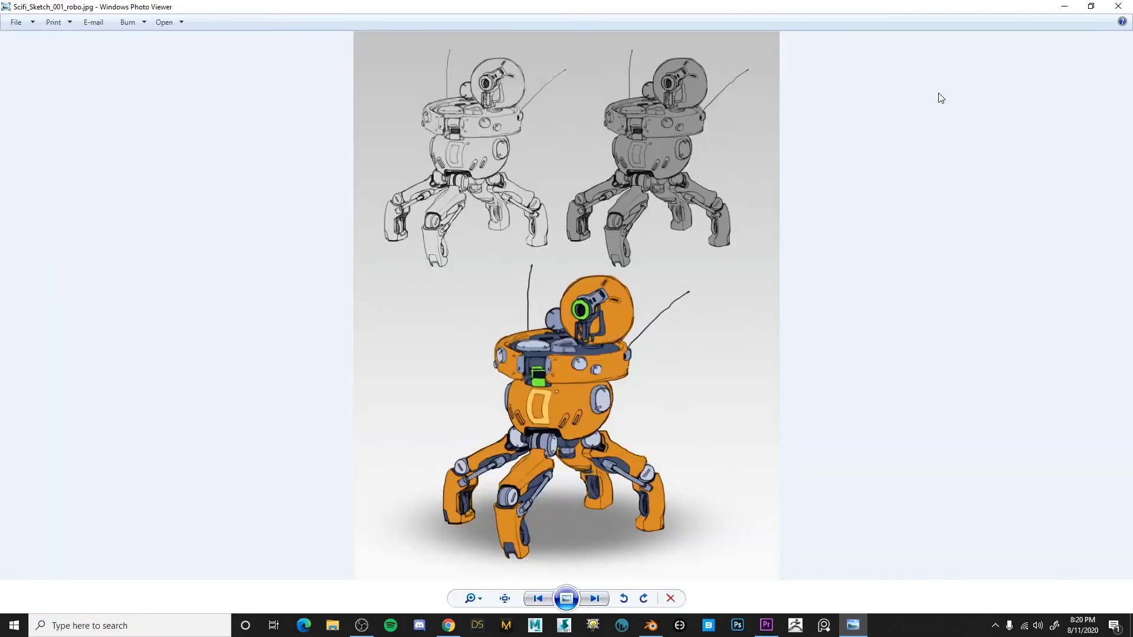
click(1118, 6)
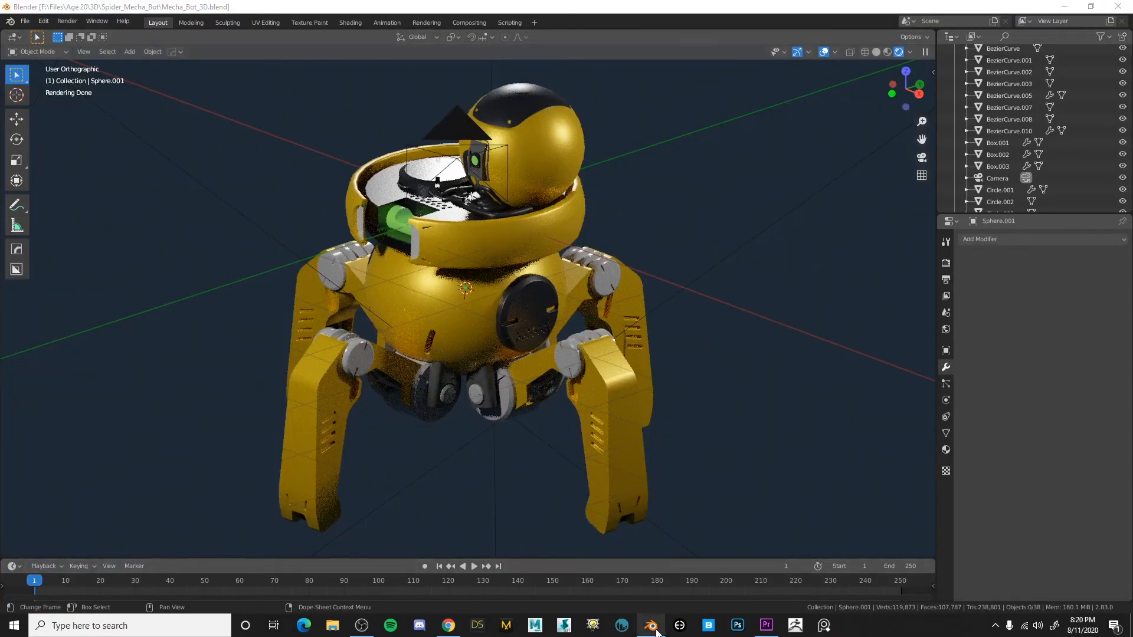